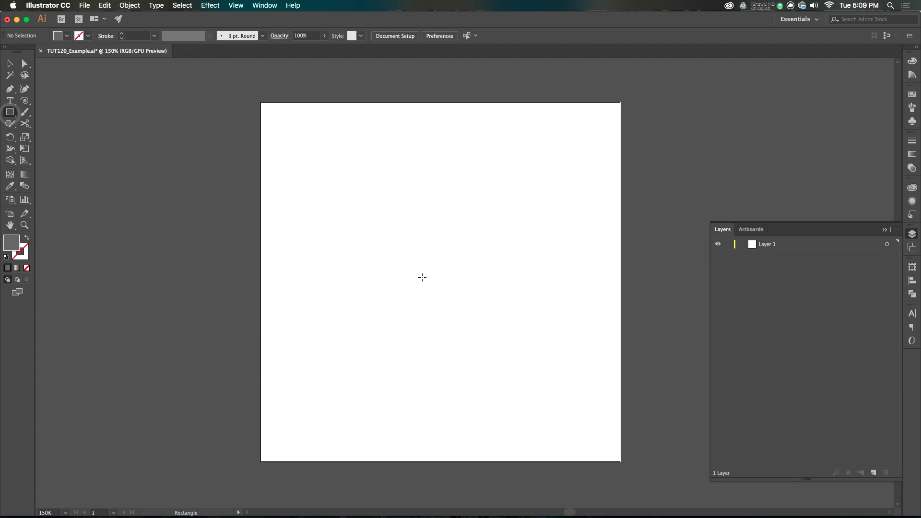
Step: Draw a 234 × 310 px rectangle centred on the artboard and give it the default white fill and black stroke
left_click_drag(439, 280, 524, 391)
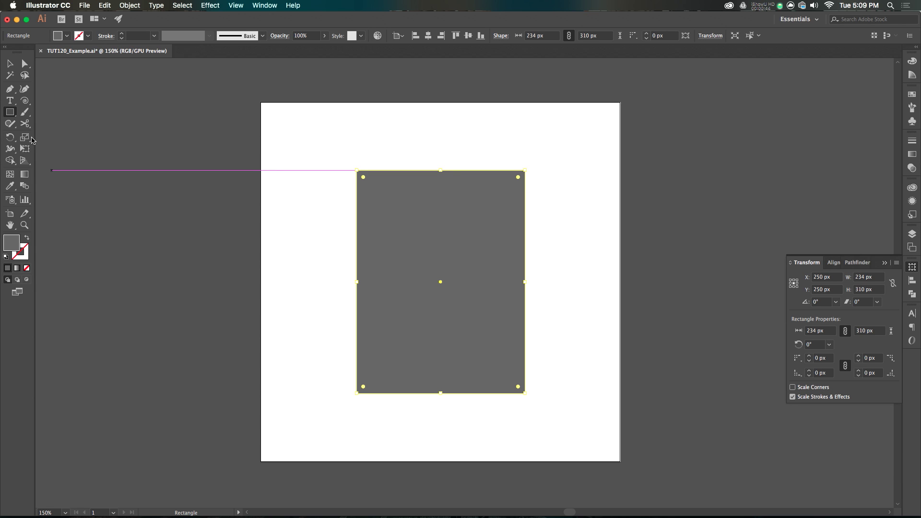
key("v")
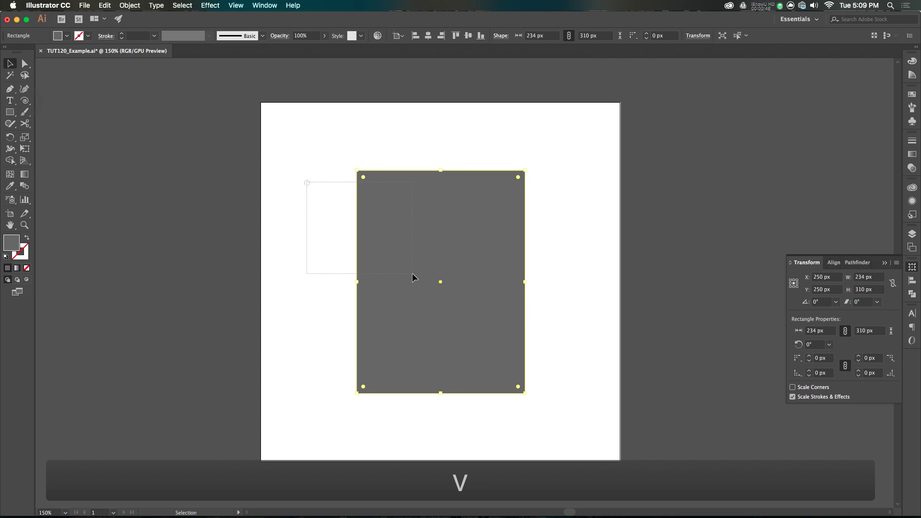
left_click(6, 258)
left_click(204, 205)
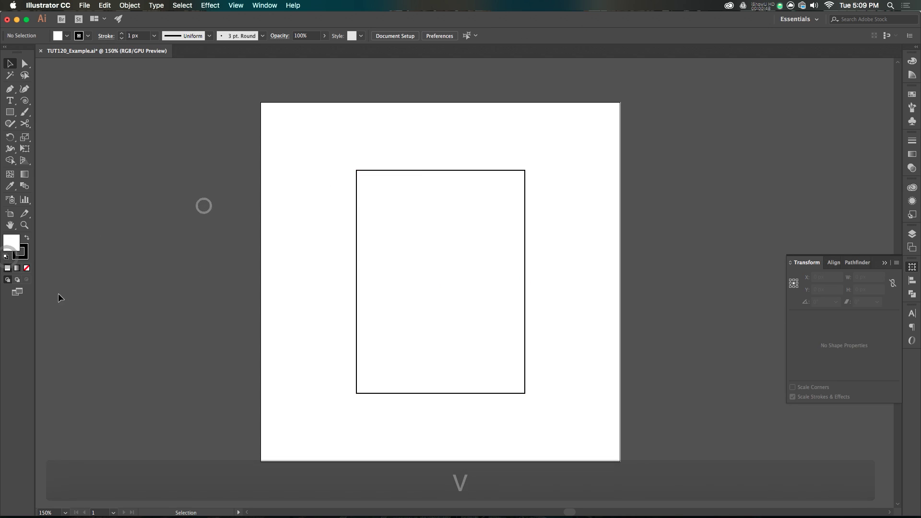
Step: Create a spiral inside the rectangle with a 50 px radius, 80% decay and 6 segments
left_click(24, 100)
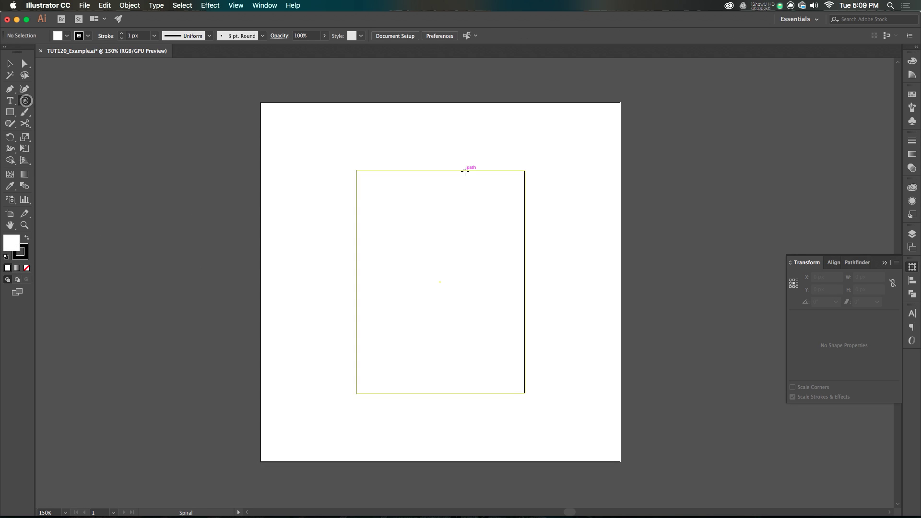
left_click(448, 210)
double_click(452, 220)
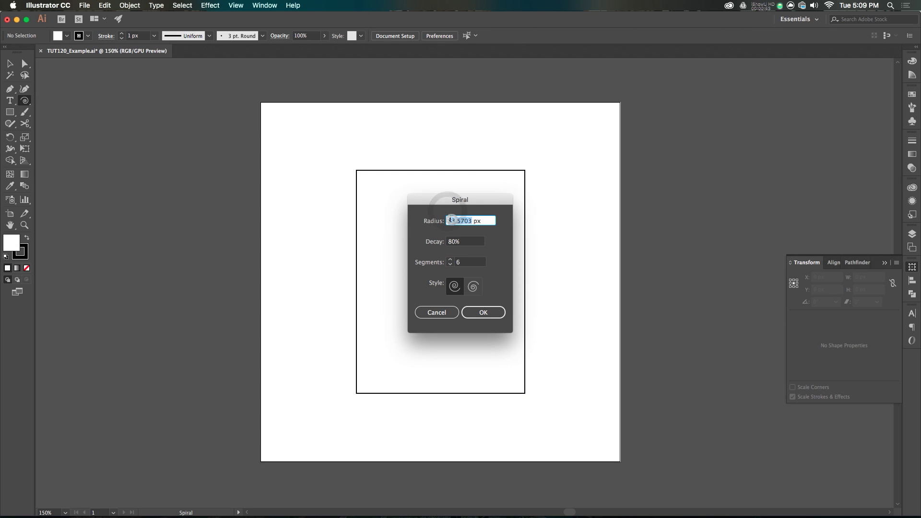
type("50")
key("Tab")
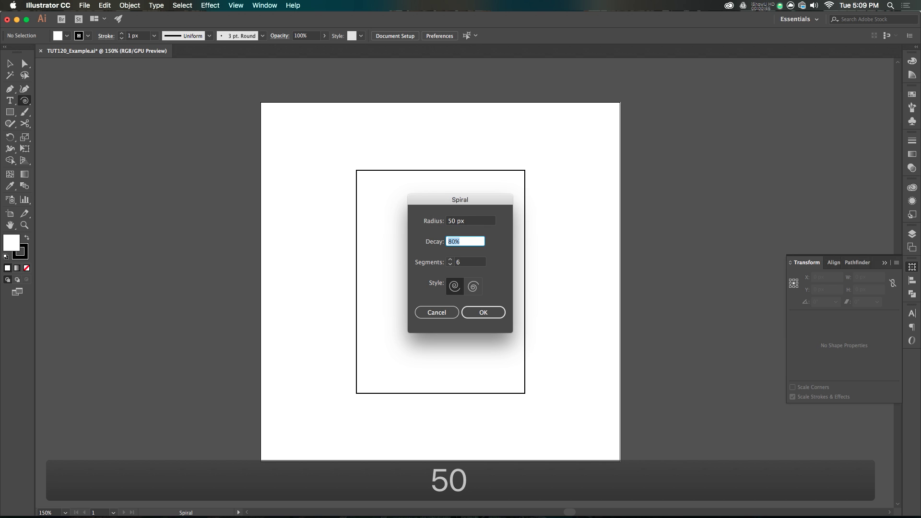
key("Tab")
key("Return")
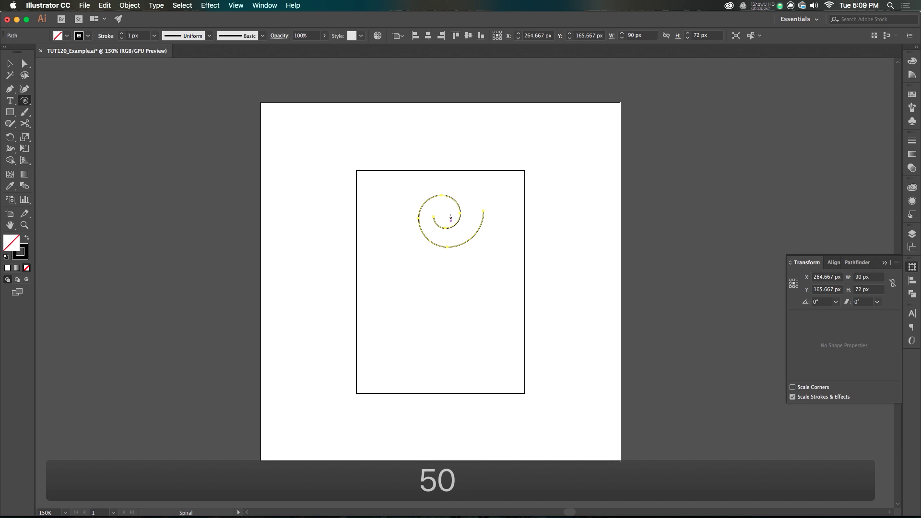
Step: Rotate the spiral 180° and attach its outer end to the rectangle's upper-right corner
key("v")
left_click_drag(486, 192, 525, 170)
key("a")
key("v")
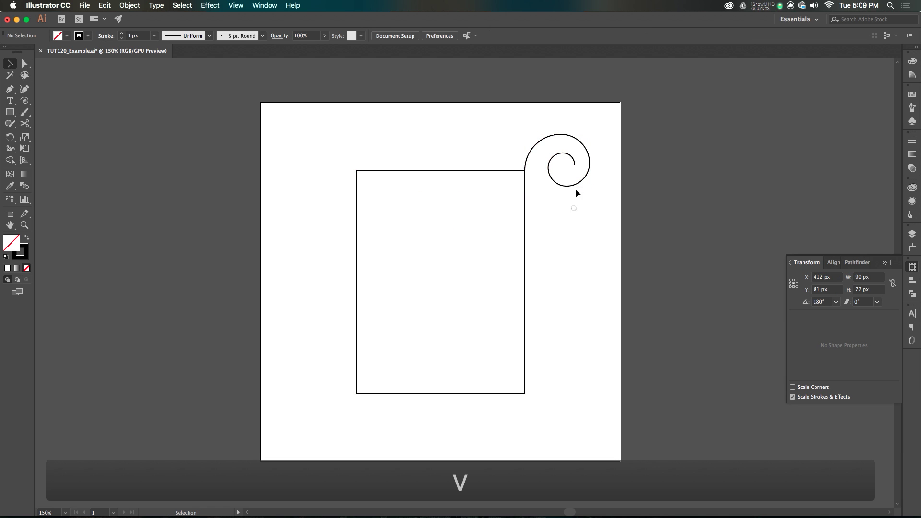
left_click(573, 208)
Step: Duplicate the spiral horizontally so the copy's outer end sits on the rectangle's upper-left corner
left_click(574, 181)
left_click_drag(583, 184, 411, 181)
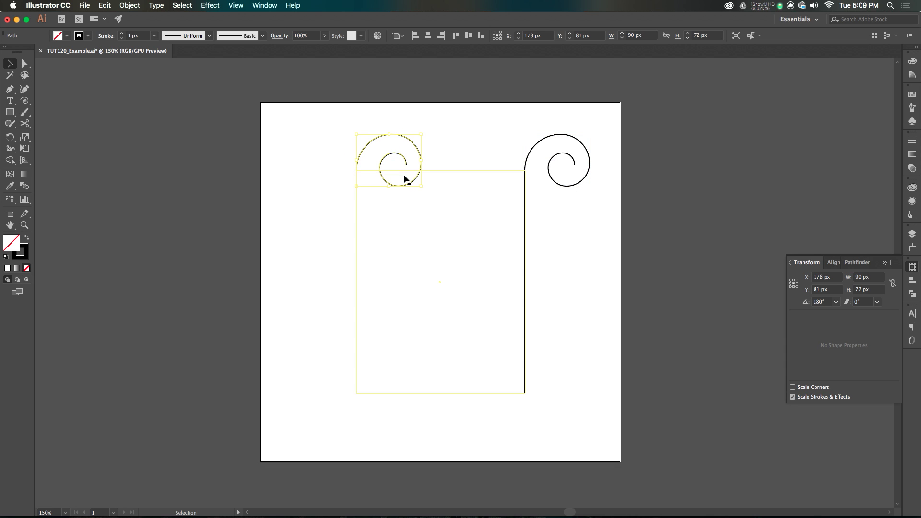
left_click(441, 138)
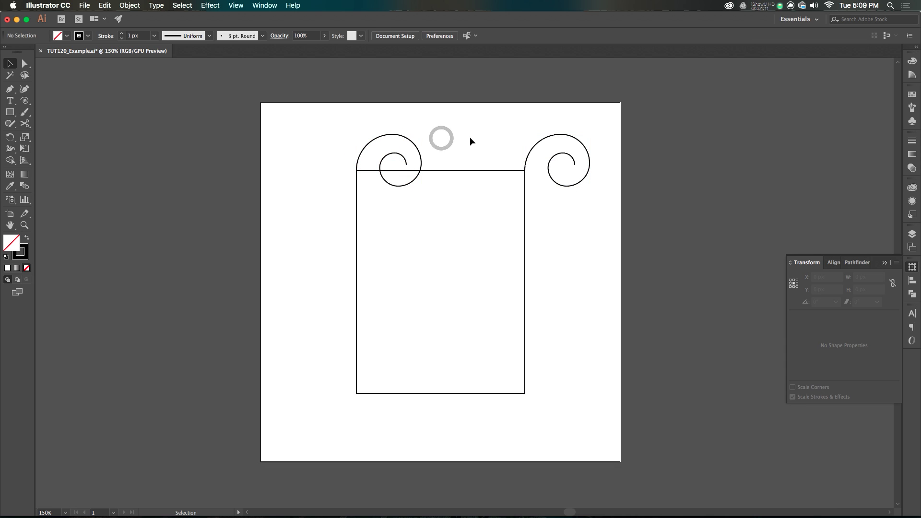
Step: Draw two rectangles from the spirals' top edge, about 415 × 239 px and 423 × 72 px, spanning both spirals
left_click_drag(561, 122, 355, 208)
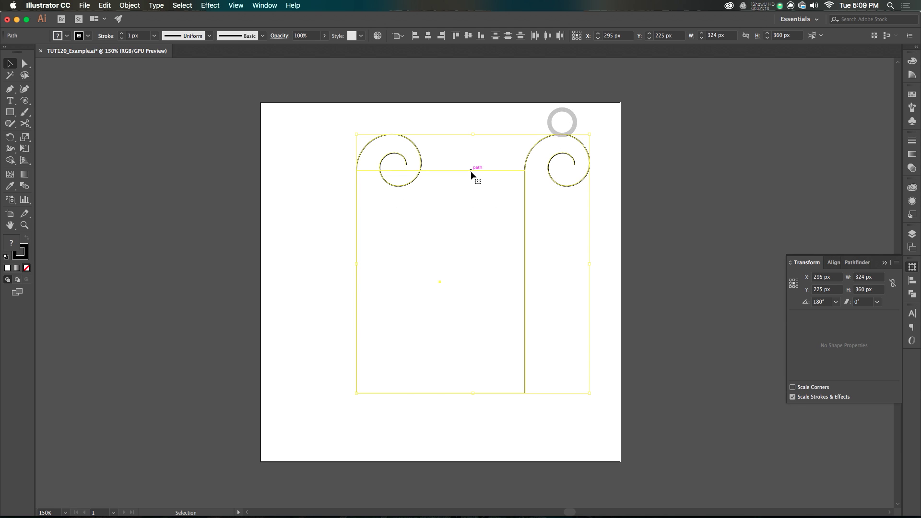
left_click(10, 111)
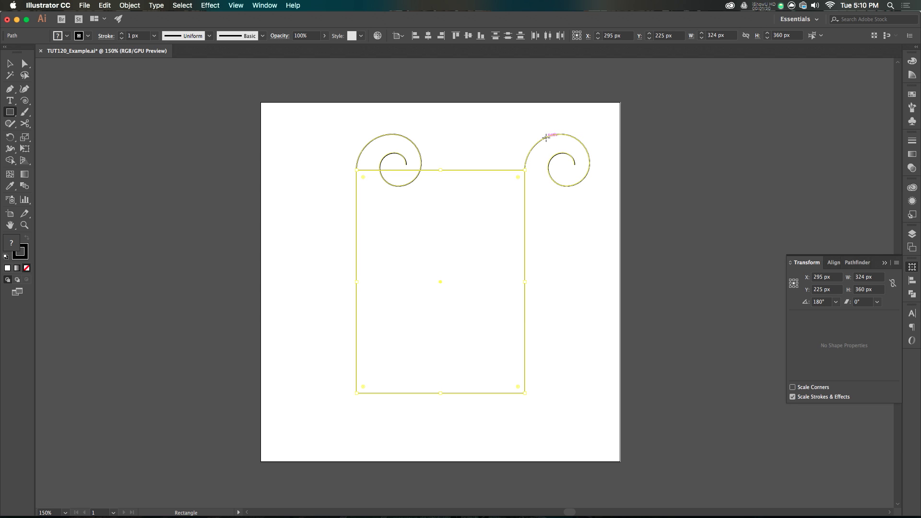
left_click_drag(615, 134, 315, 305)
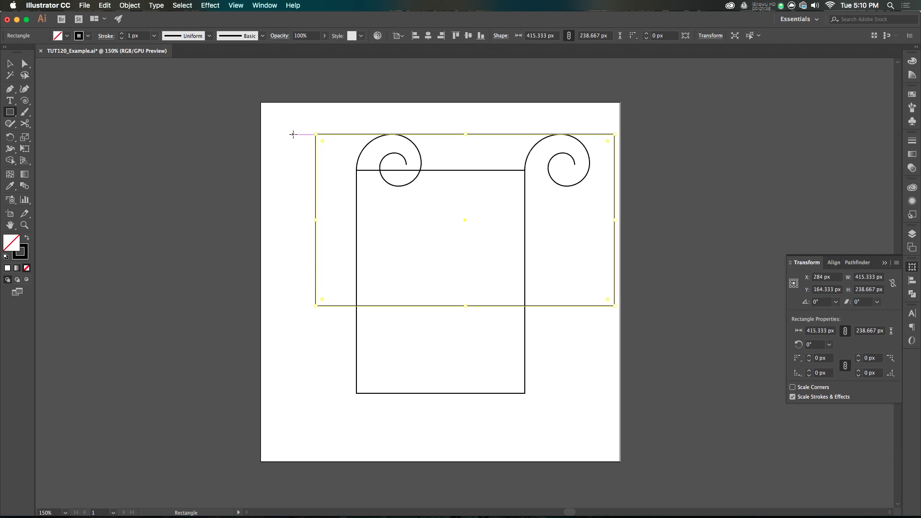
left_click_drag(293, 135, 598, 186)
left_click(244, 5)
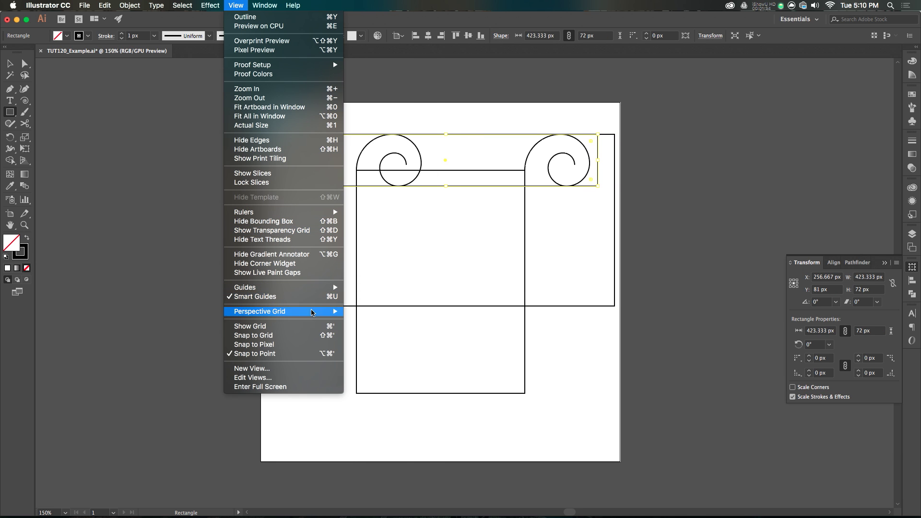
left_click(14, 72)
left_click(9, 63)
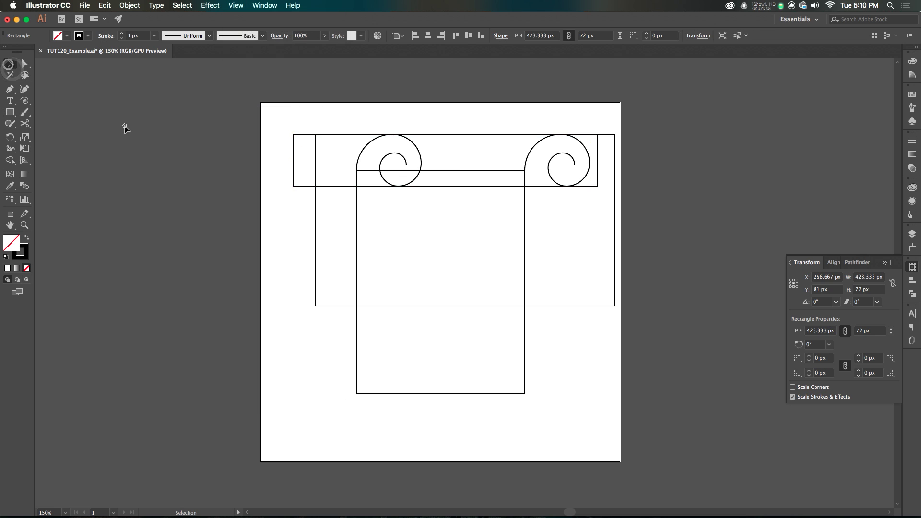
left_click(123, 126)
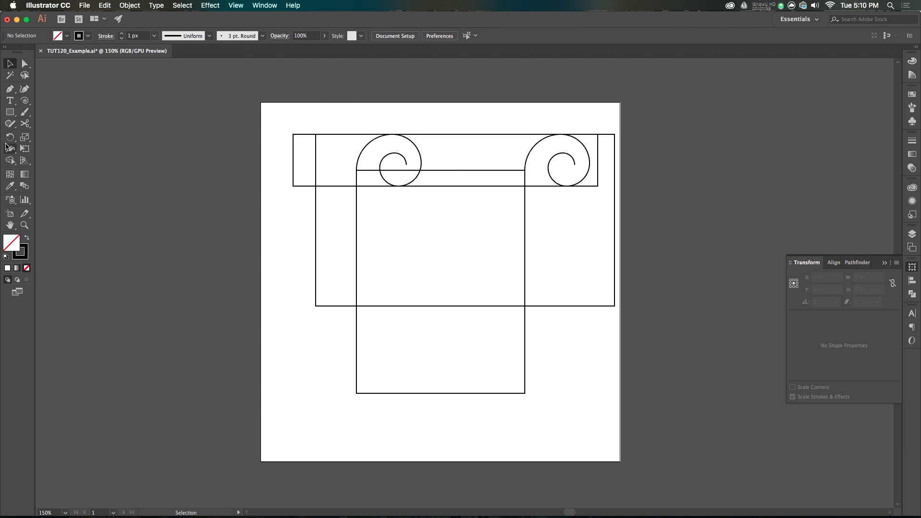
Step: Draw a thin rectangle about 287 × 20 px from the right spiral's inner end across the left spiral
scroll(526, 158, "up", 2)
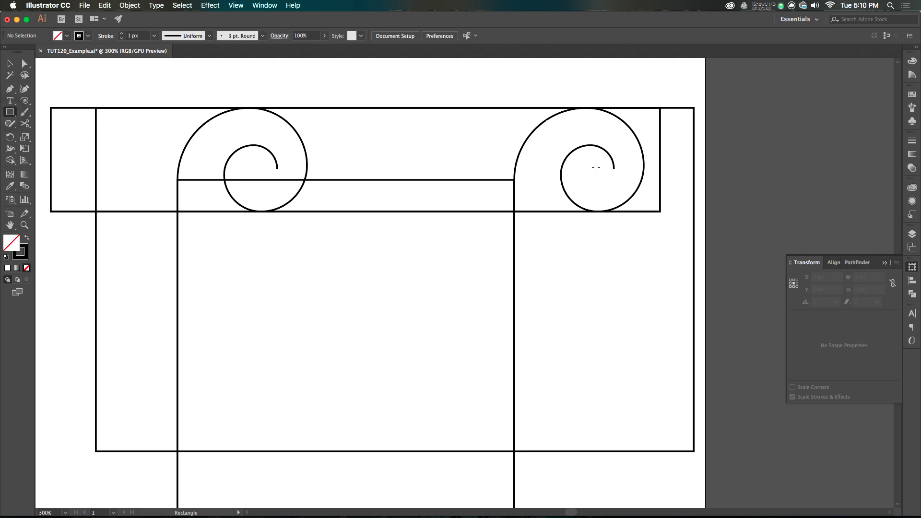
left_click_drag(614, 160, 201, 140)
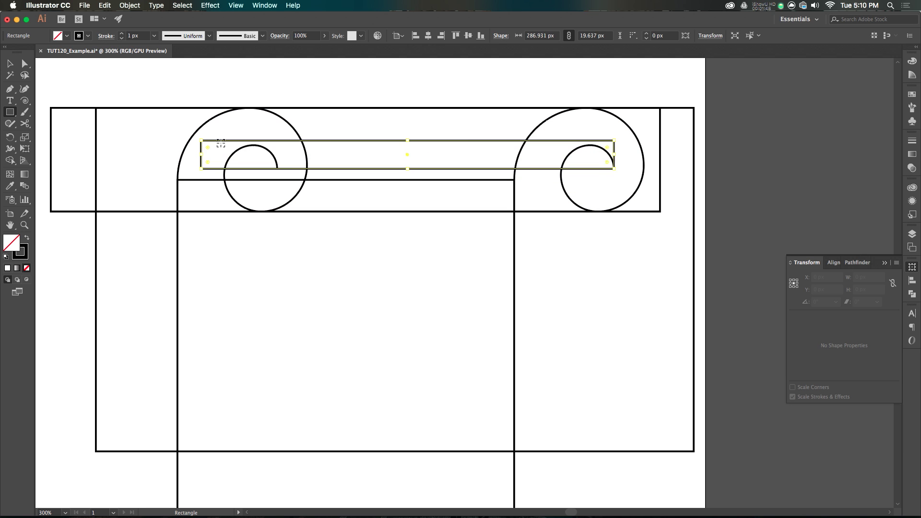
scroll(222, 144, "up", 3)
key("v")
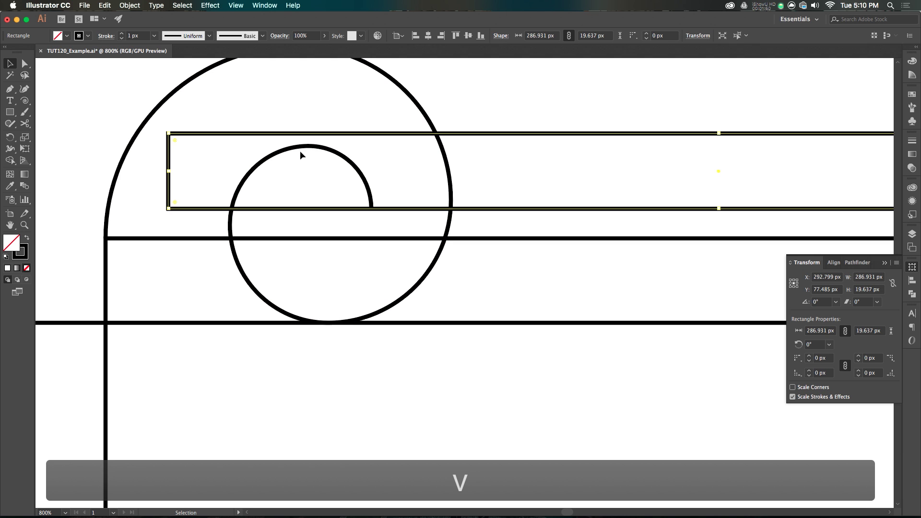
Step: Lower the thin rectangle's top edge to the left spiral's inner curl and compare it with the curl's top anchor
left_click_drag(719, 134, 305, 145)
scroll(304, 144, "up", 10)
scroll(380, 101, "down", 10)
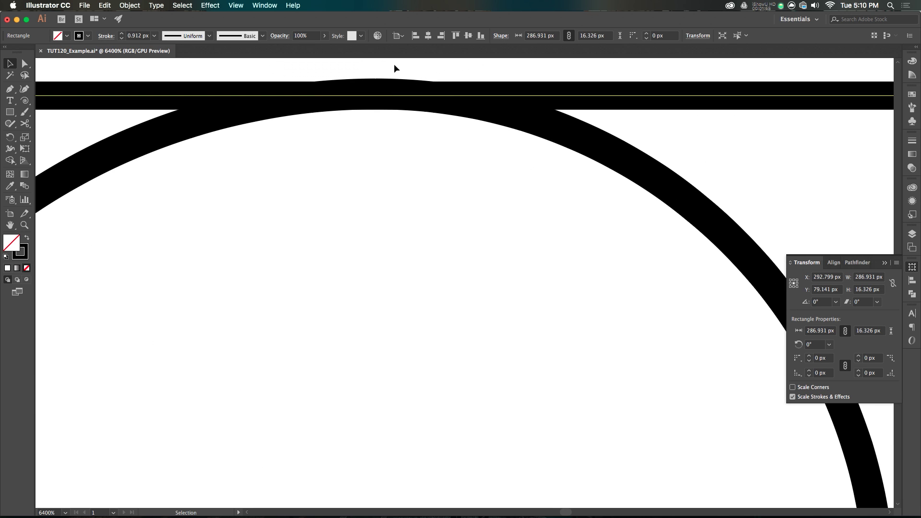
left_click(393, 70)
scroll(370, 107, "down", 3)
left_click(502, 117)
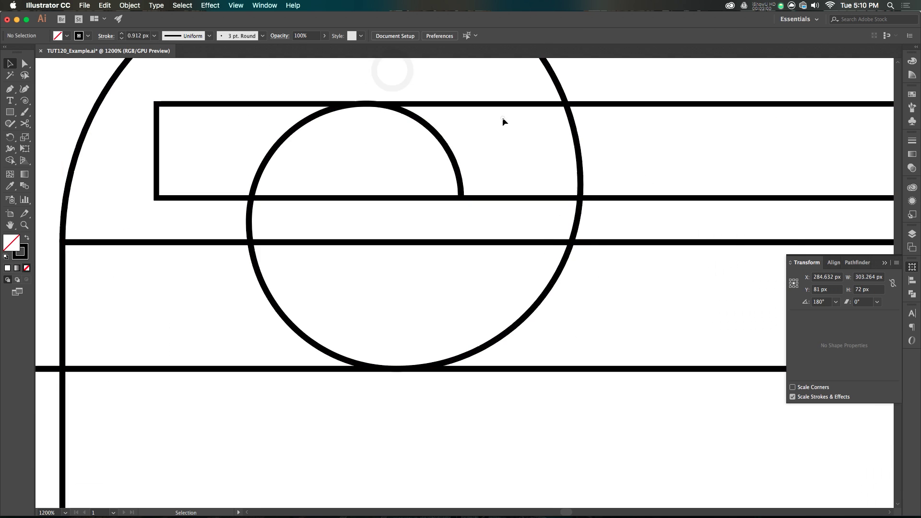
left_click(411, 117)
scroll(370, 90, "up", 5)
key("a")
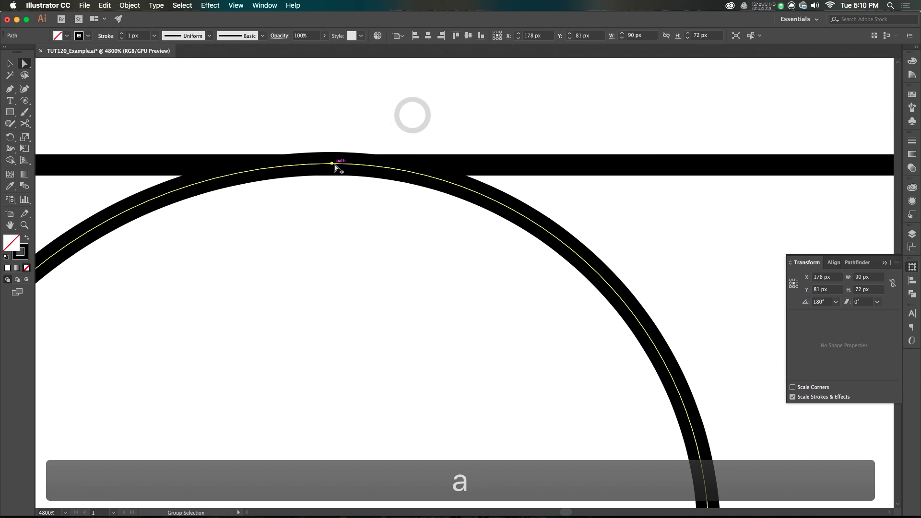
scroll(392, 169, "down", 5)
key("v")
left_click(394, 163)
Step: Snap the thin rectangle's top edge to the top anchor of the left spiral's inner curl, making it about 16.4 px high
left_click_drag(642, 164, 331, 151)
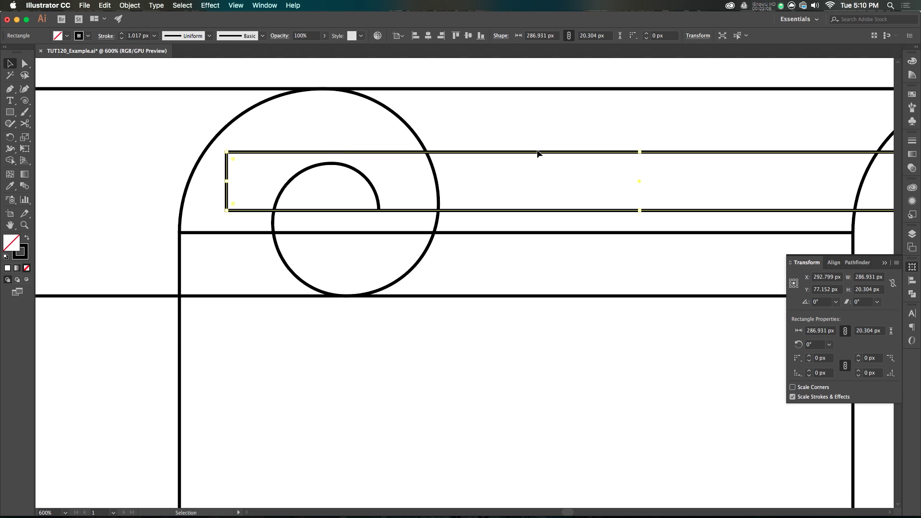
left_click_drag(641, 152, 362, 158)
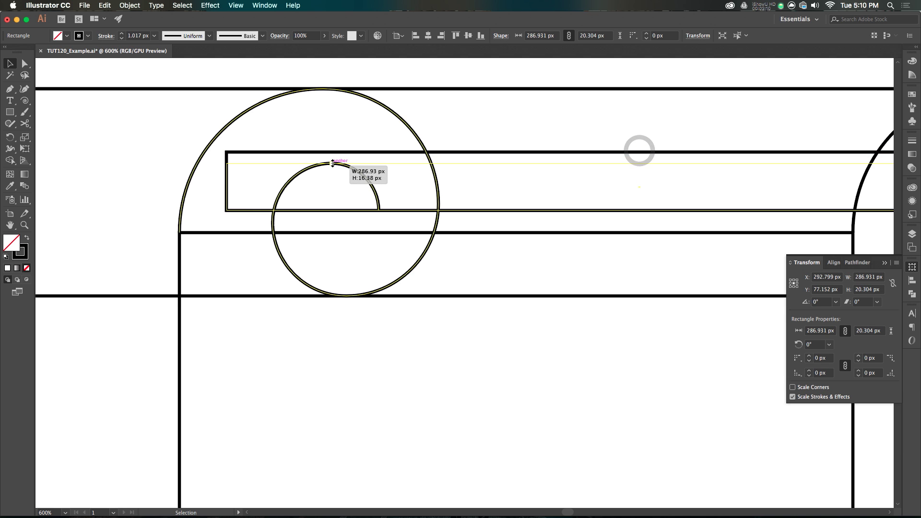
scroll(326, 81, "up", 5)
left_click(277, 142)
scroll(277, 142, "up", 1)
scroll(277, 142, "down", 5)
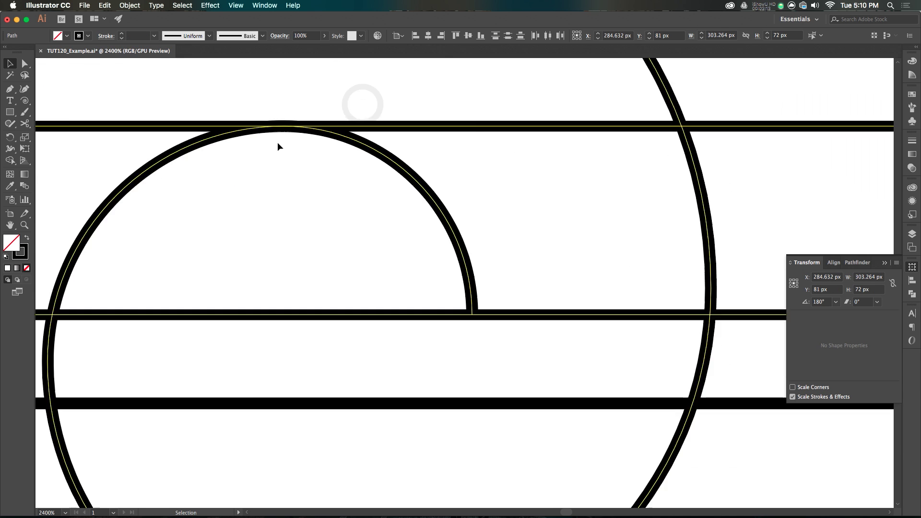
scroll(278, 142, "down", 3)
left_click(161, 283)
scroll(161, 283, "down", 2)
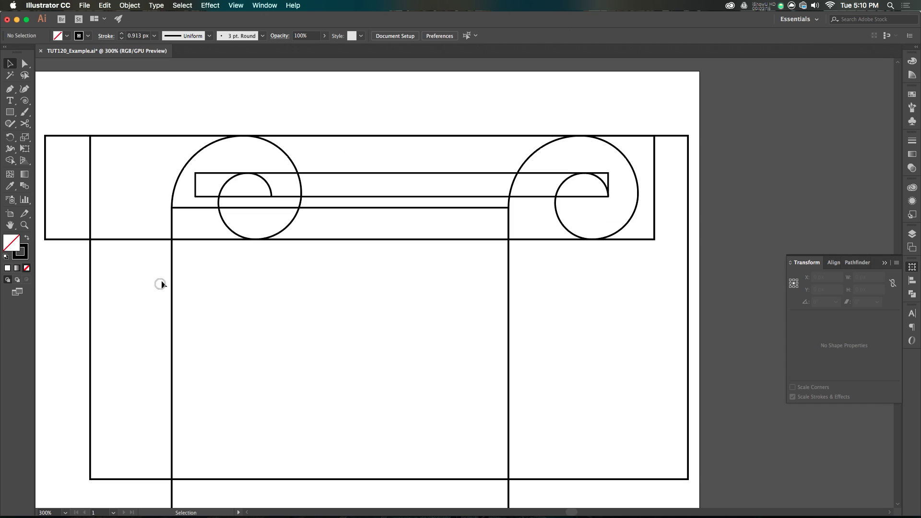
Step: Draw another rectangle from the thin rectangle's top edge level down to the spirals' bottom, extending past both spirals
key("m")
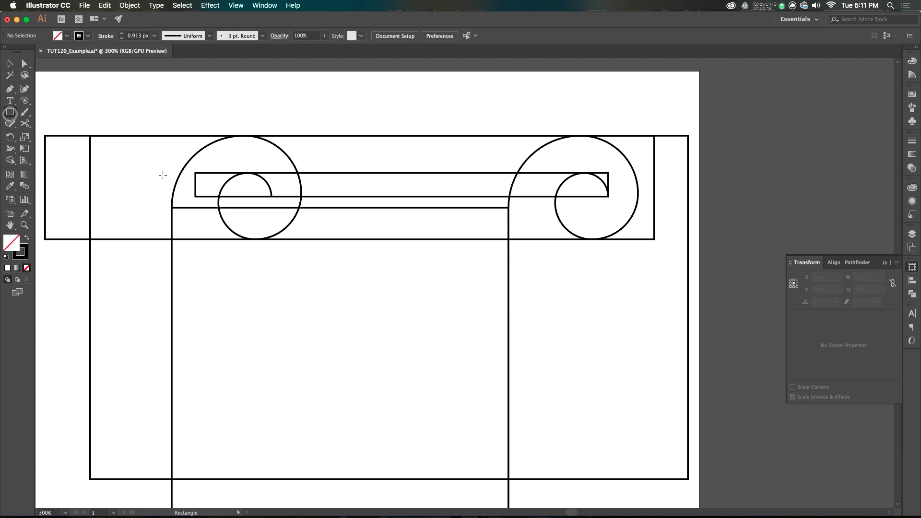
mouse_move(158, 172)
left_mouse_down()
mouse_move(202, 206)
mouse_move(597, 222)
mouse_move(671, 240)
left_mouse_up()
key("v")
left_click(590, 97)
scroll(588, 140, "down", 1)
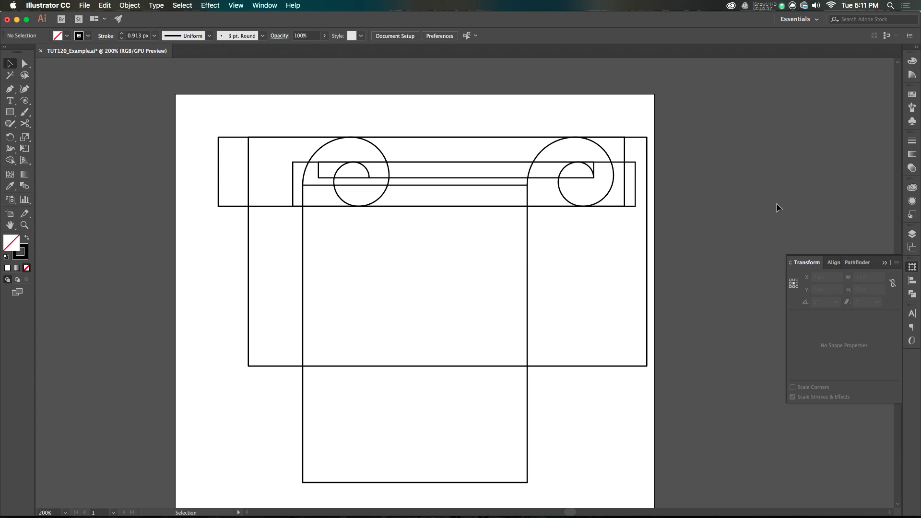
Step: Select the thin rectangle and right spiral, and remove the corner sliver outside the inner curl with the Shape Builder
left_click(10, 161)
key("v")
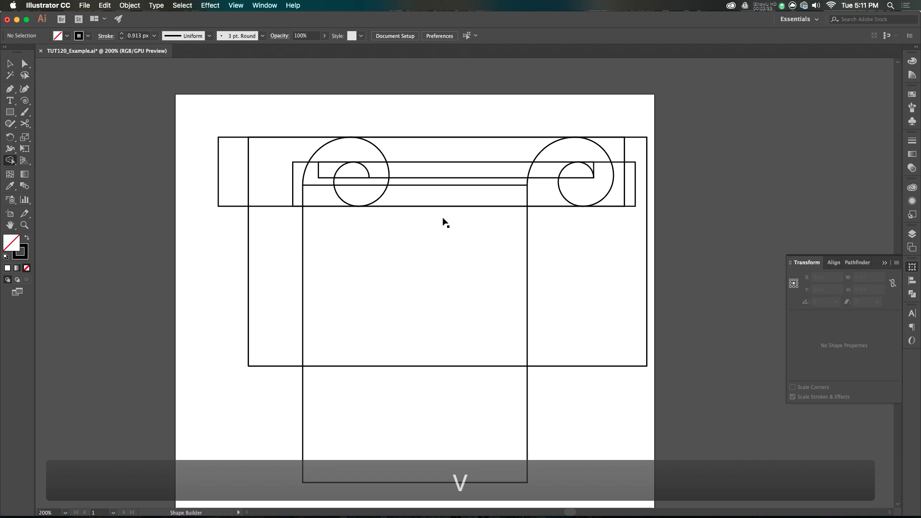
left_click(421, 100)
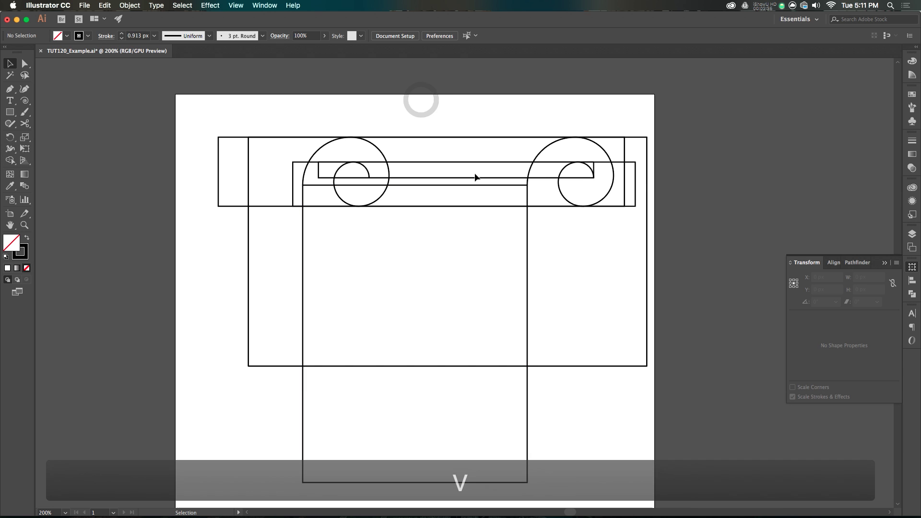
scroll(584, 176, "up", 2)
scroll(602, 163, "up", 2)
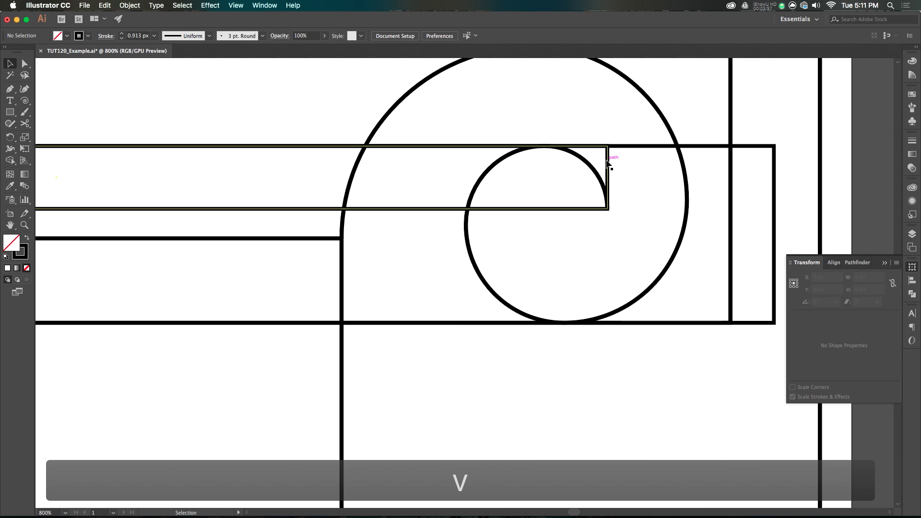
left_click(606, 160, "shift")
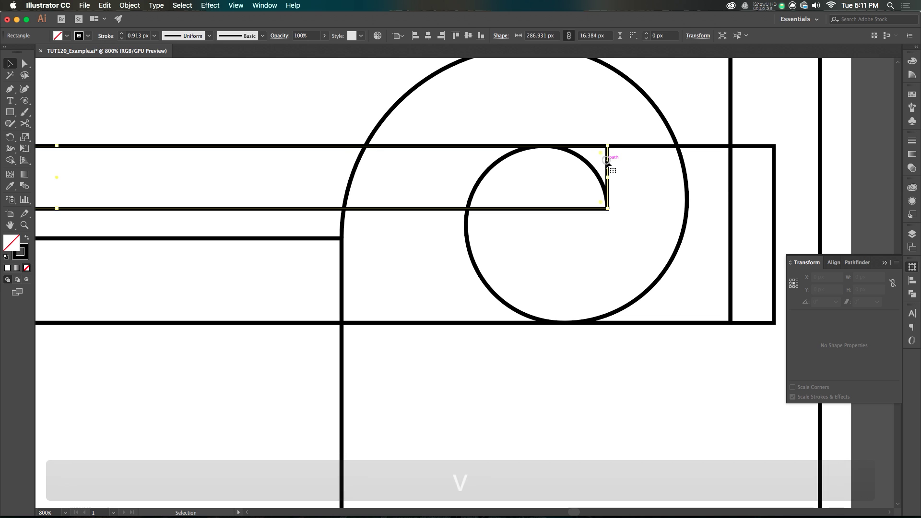
left_click(590, 167)
scroll(578, 167, "up", 1)
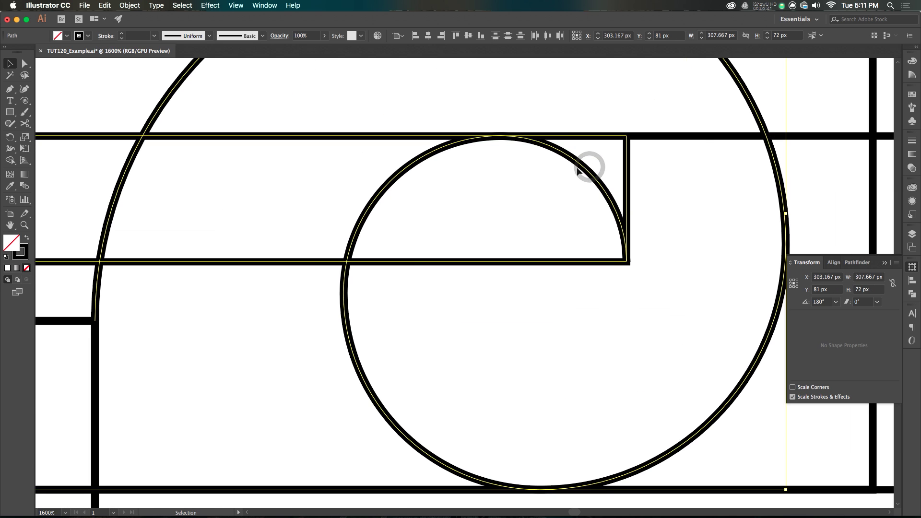
scroll(584, 169, "down", 2)
key("shift+m")
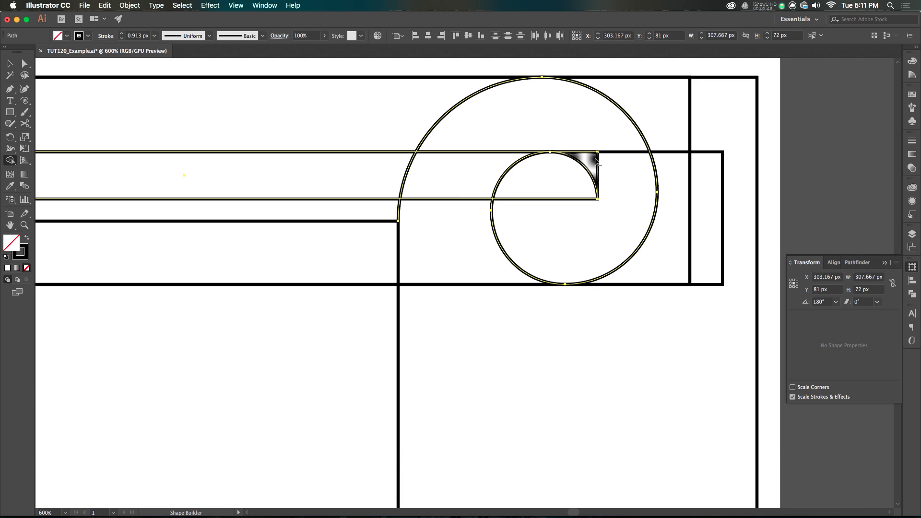
left_click_drag(590, 165, 588, 161)
key("v")
left_click(416, 256)
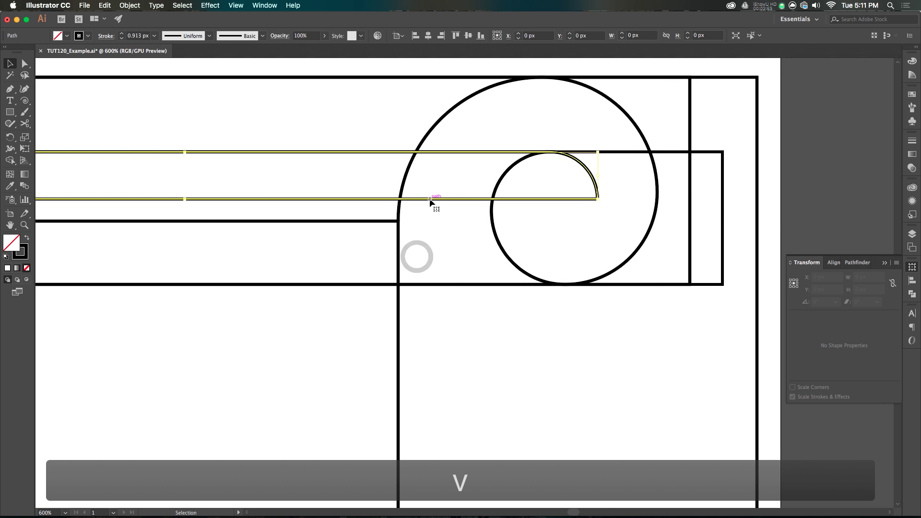
Step: Give the thin shape with the rounded right end a medium gray fill and no stroke
left_click(429, 199)
scroll(429, 199, "down", 3)
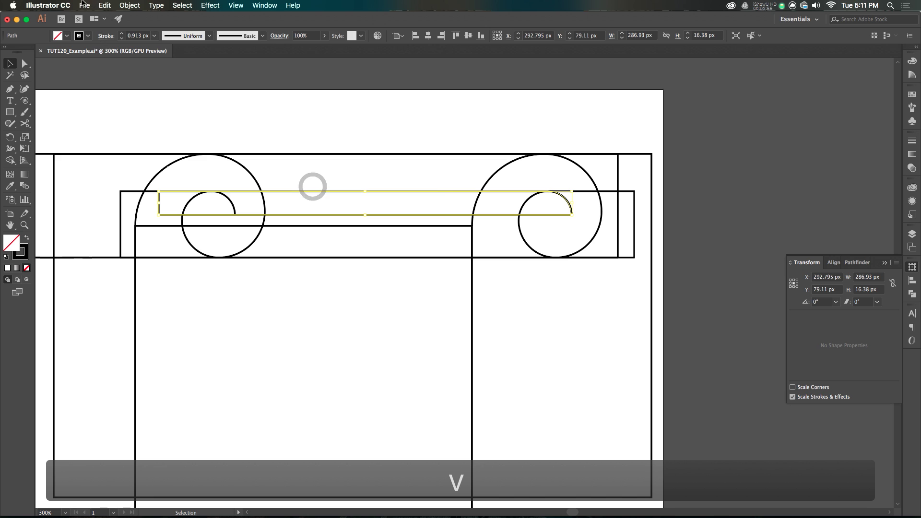
left_click(67, 35)
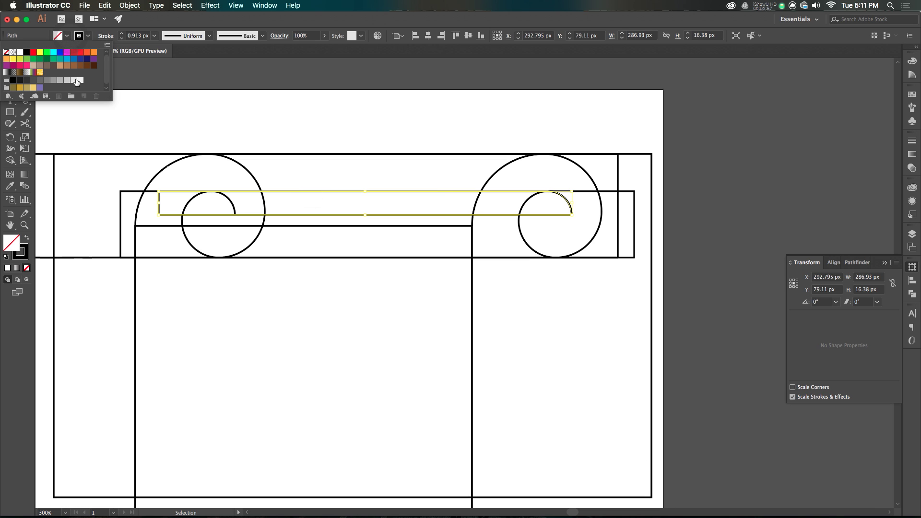
left_click(53, 79)
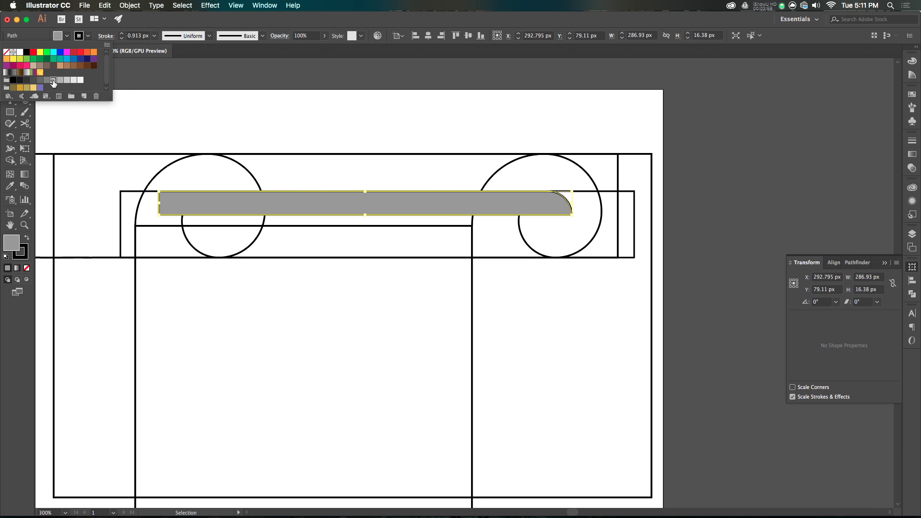
left_click(88, 35)
left_click(7, 52)
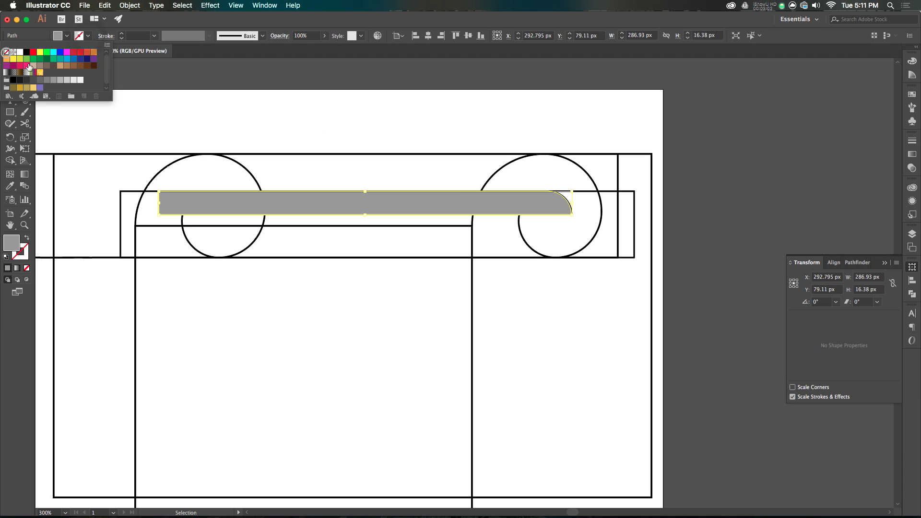
Step: Move the gray thin shape to a new layer named Curl 3 and hide that layer
left_click(913, 235)
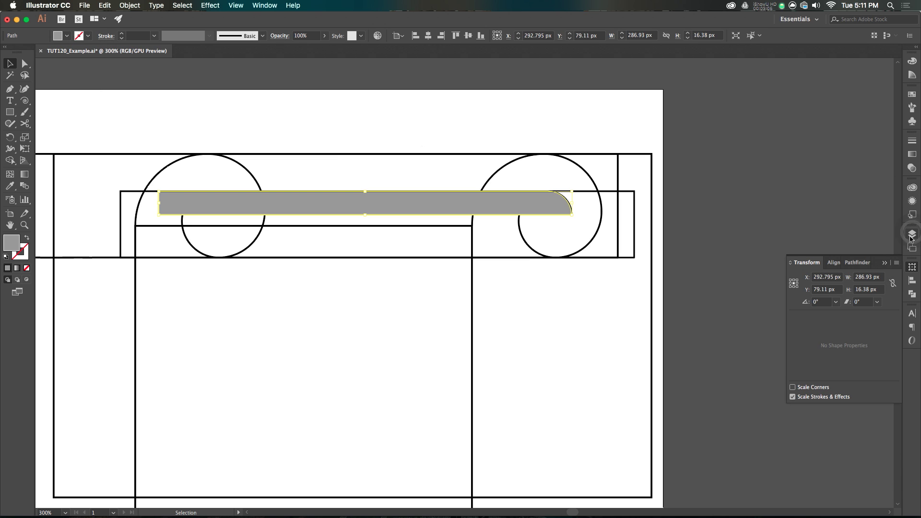
left_click(911, 236)
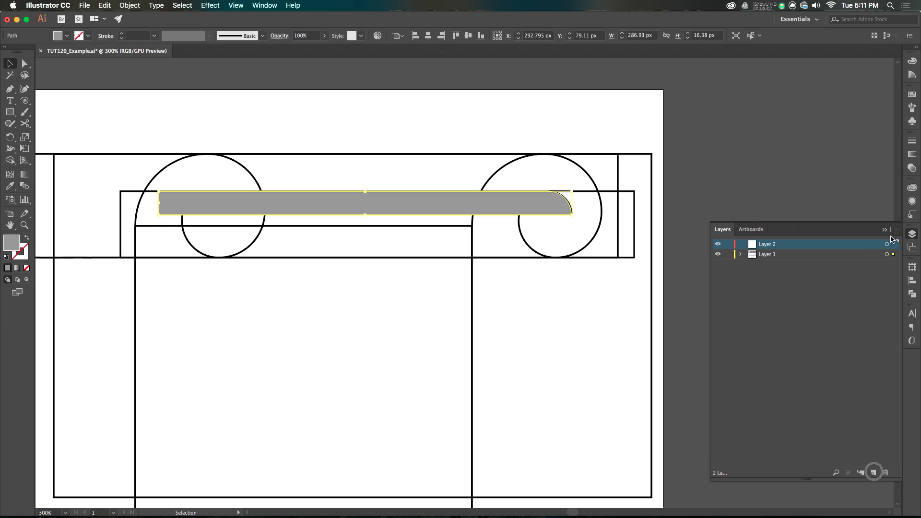
left_click_drag(894, 249, 893, 245)
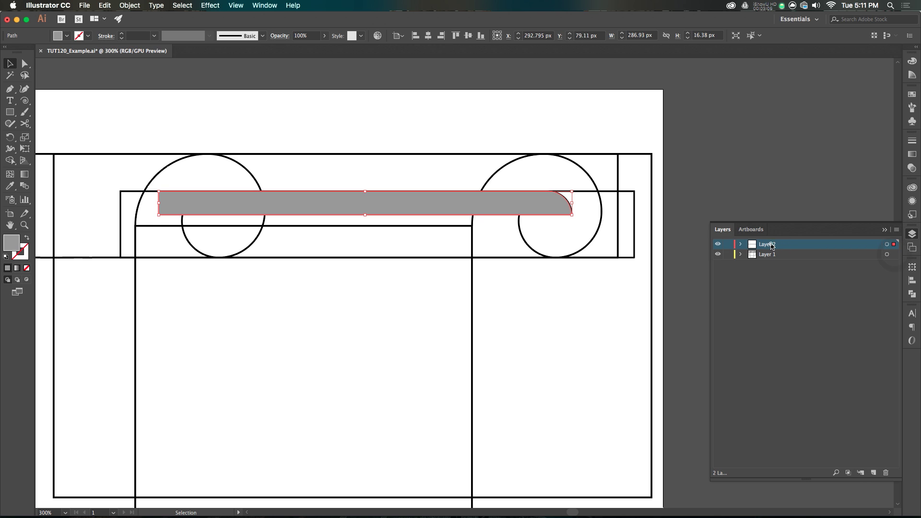
double_click(767, 245)
type("Curl 3")
key("Return")
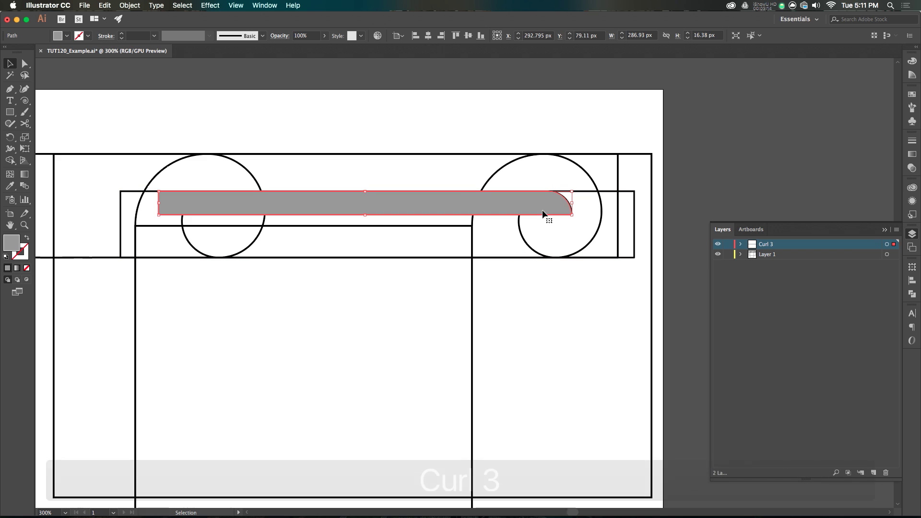
left_click(718, 246)
Step: Select the right spiral and the lower wide rectangle, and remove the regions outside and inside the spiral's curl with the Shape Builder
key("super+equal")
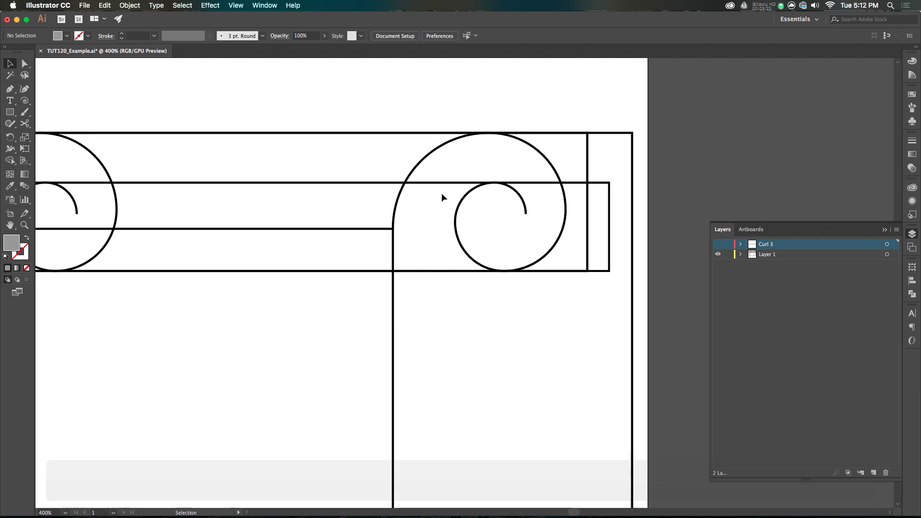
left_click(478, 263)
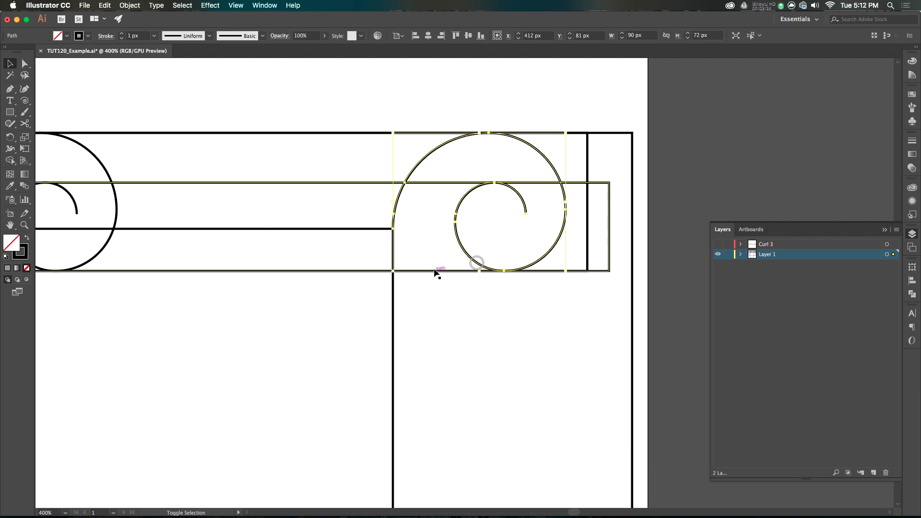
left_click(598, 270, "shift")
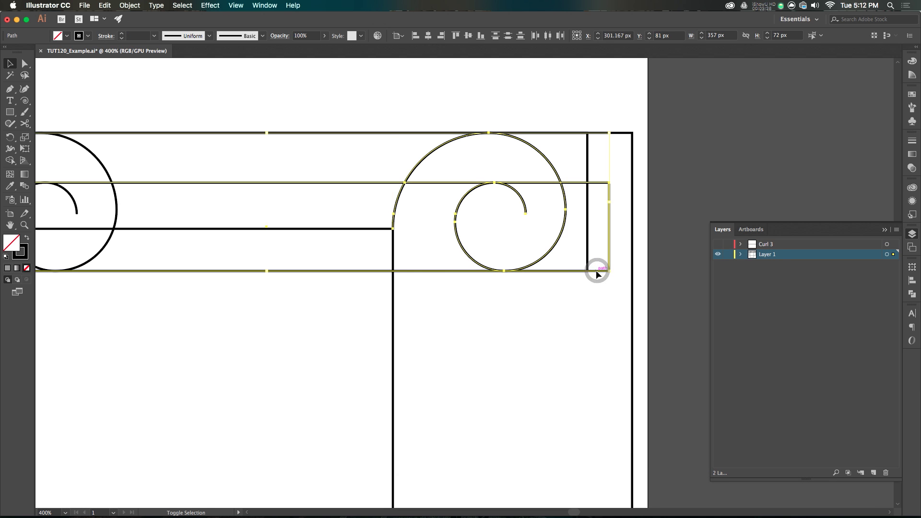
key("shift+m")
left_click(572, 259, "alt")
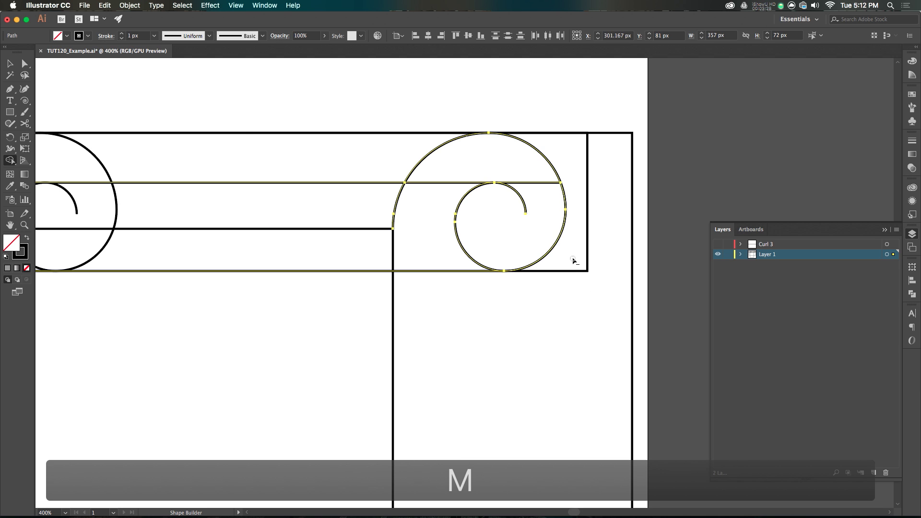
left_click(527, 240, "alt")
Step: Move the trimmed lower rectangle to a new layer named Curl 2
key("v")
left_click(470, 162)
left_click(462, 182)
key("super+l")
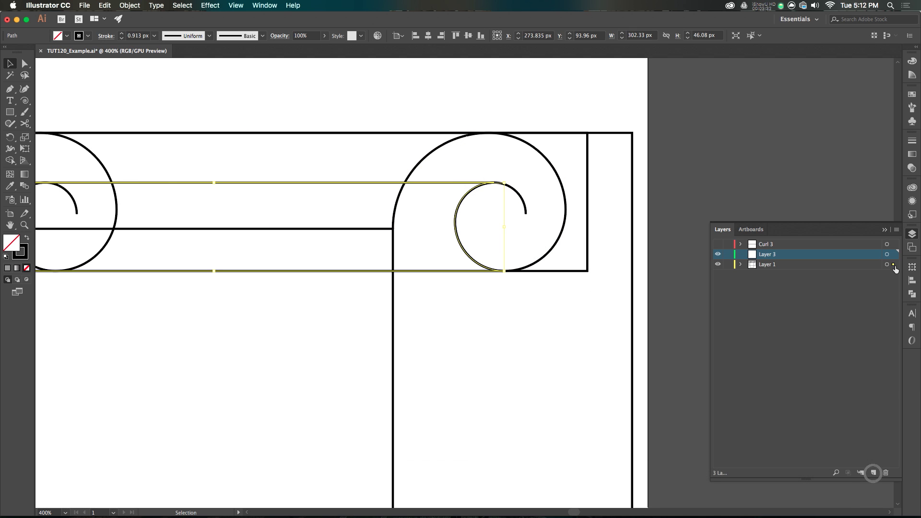
left_click_drag(894, 258, 893, 255)
double_click(767, 254)
type("Curl 2")
key("Return")
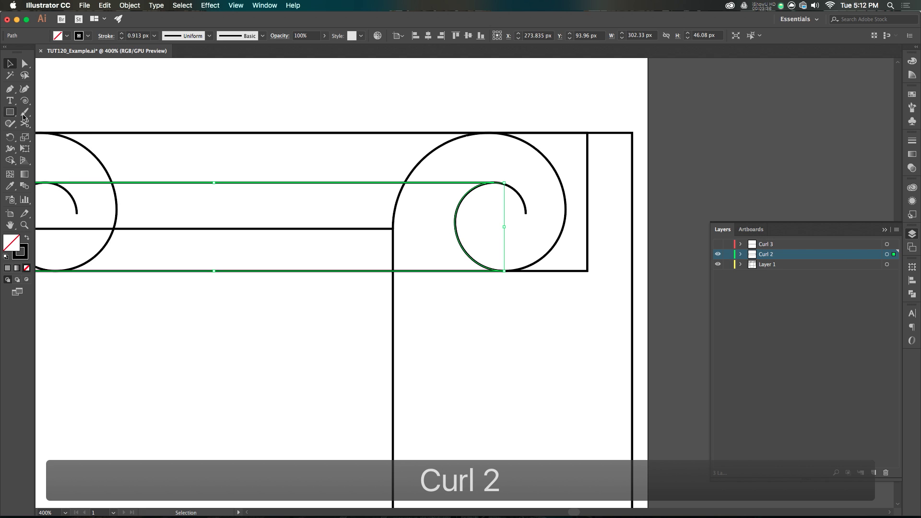
Step: Show Curl 3, copy its fill and stroke style to the Curl 2 shape, and set that shape's fill to a lighter gray
left_click(718, 244)
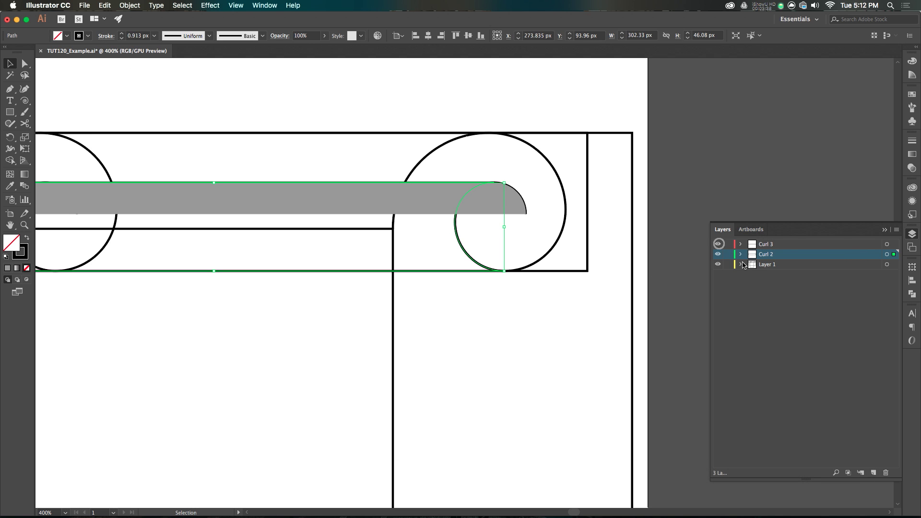
key("i")
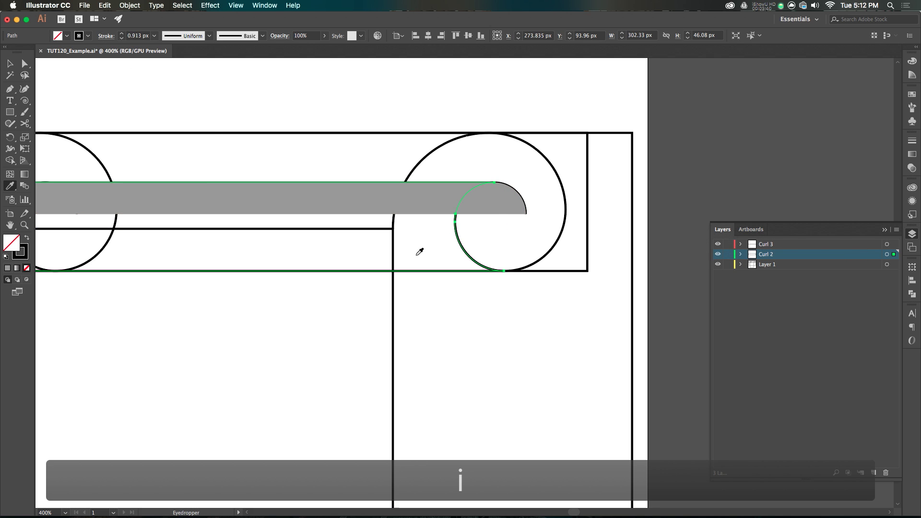
left_click(407, 193)
key("v")
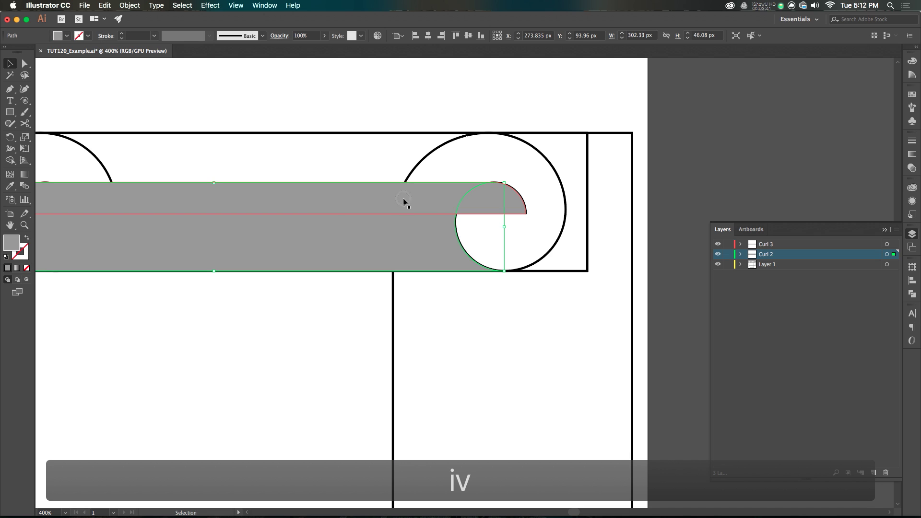
left_click(68, 38)
left_click(61, 81)
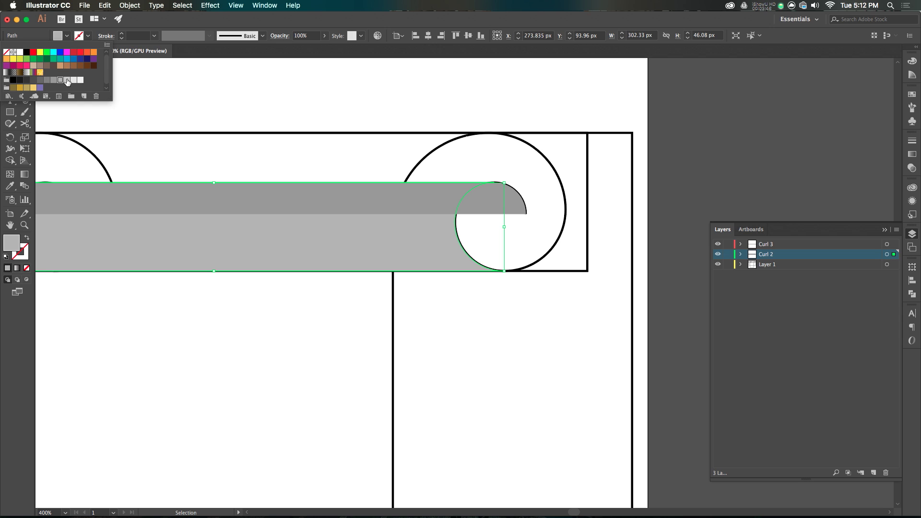
left_click(66, 80)
left_click(61, 81)
left_click(66, 80)
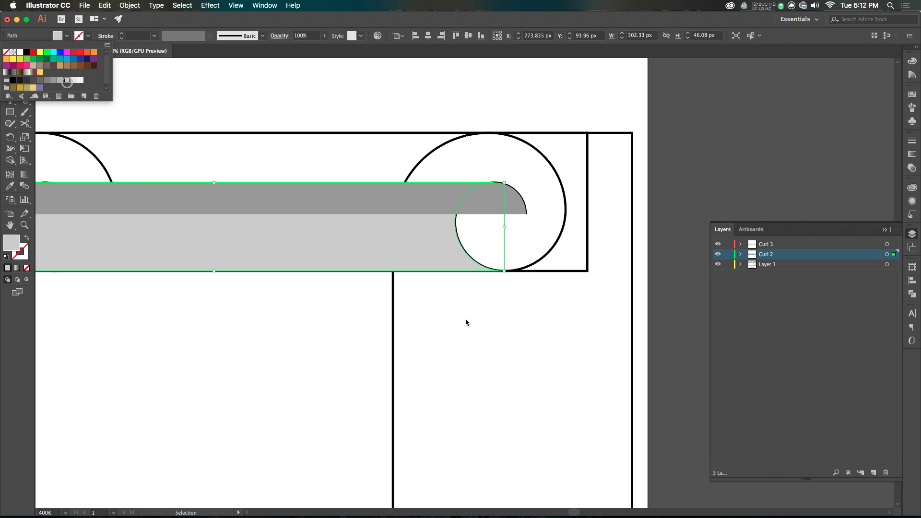
Step: Place the Curl 2 layer above Curl 3 and hide both layers
left_click(553, 304)
left_click_drag(766, 254, 718, 254)
key("v")
Step: Select the right spiral and the remaining long rectangle, and remove the area beyond the spiral's outer curve with the Shape Builder
left_click_drag(520, 313, 522, 252)
key("shift+m")
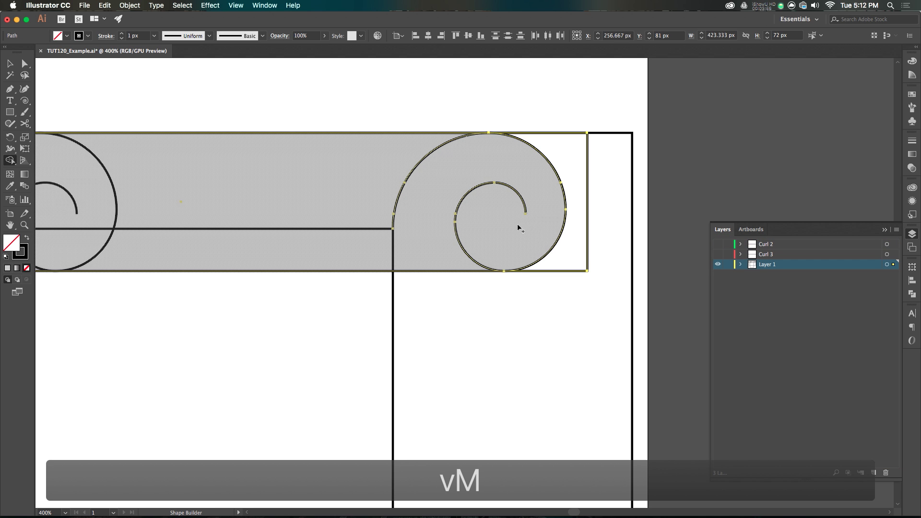
left_click(571, 258, "alt")
key("v")
left_click(570, 256)
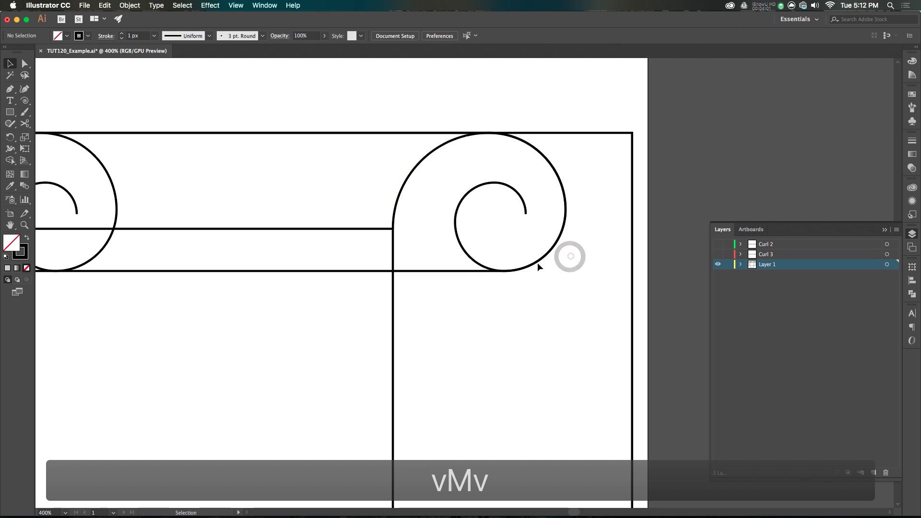
Step: Move the long shape that ends at the right spiral's outer curve to a new layer above Layer 1
left_click(451, 277)
scroll(451, 277, "down", 1)
scroll(235, 162, "left", 5)
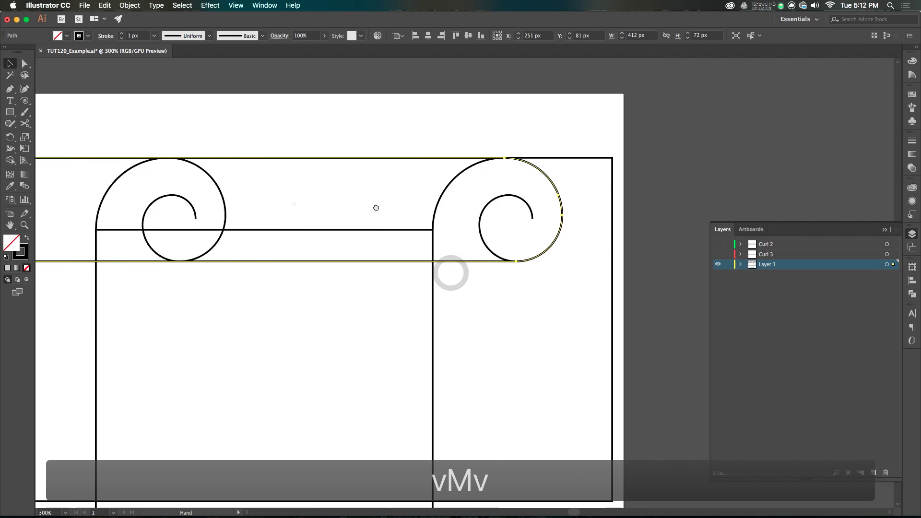
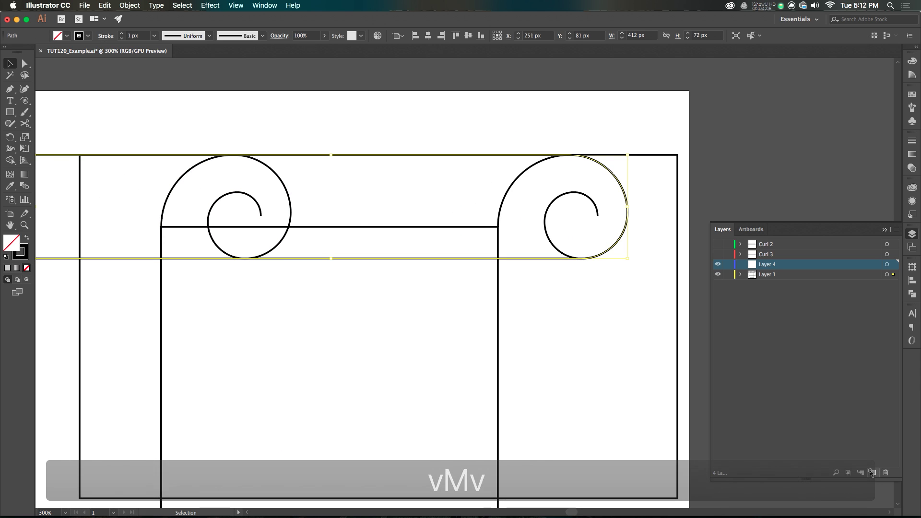
left_click_drag(893, 275, 894, 265)
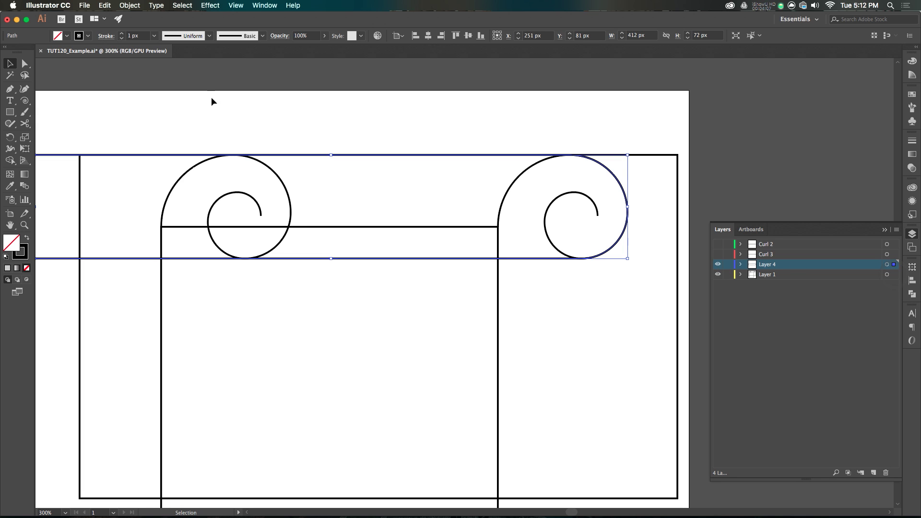
Step: Show both curl layers, copy the Curl 2 style to the long shape, and set its fill to a slightly darker gray
left_click_drag(718, 254, 718, 244)
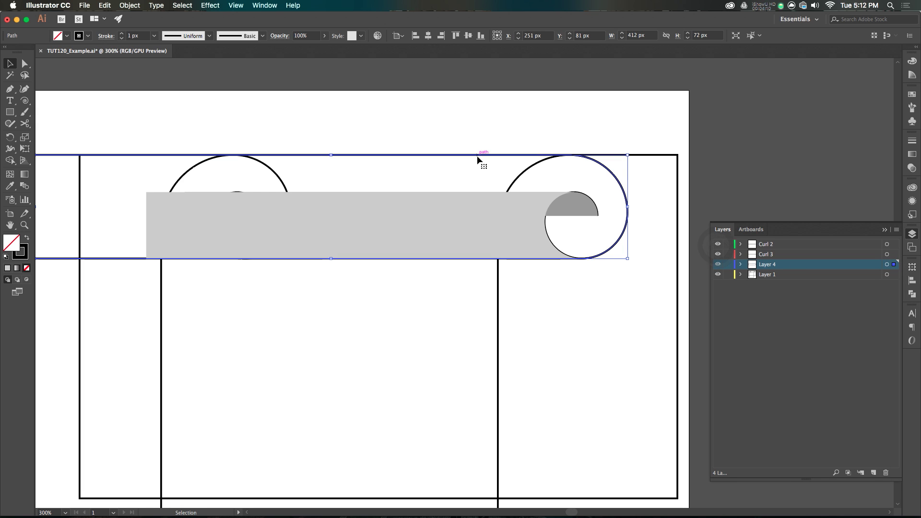
key("i")
left_click(469, 226)
key("v")
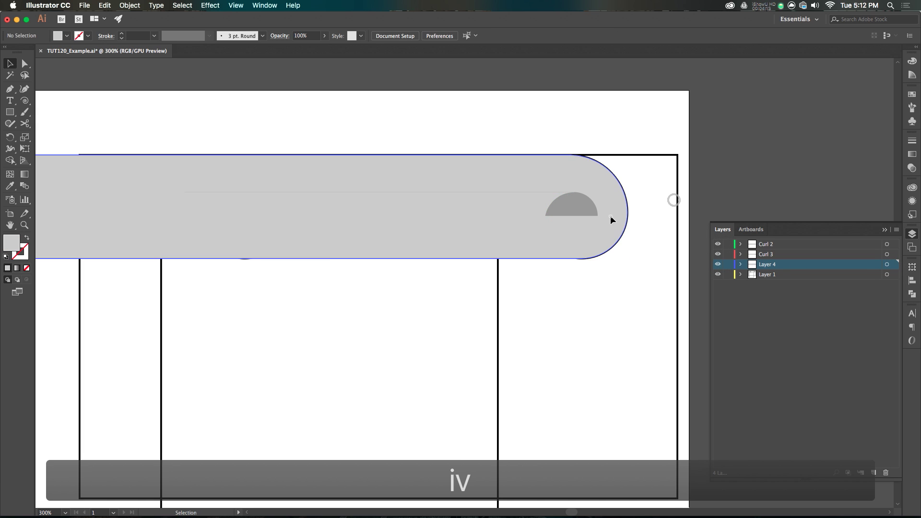
left_click(67, 36)
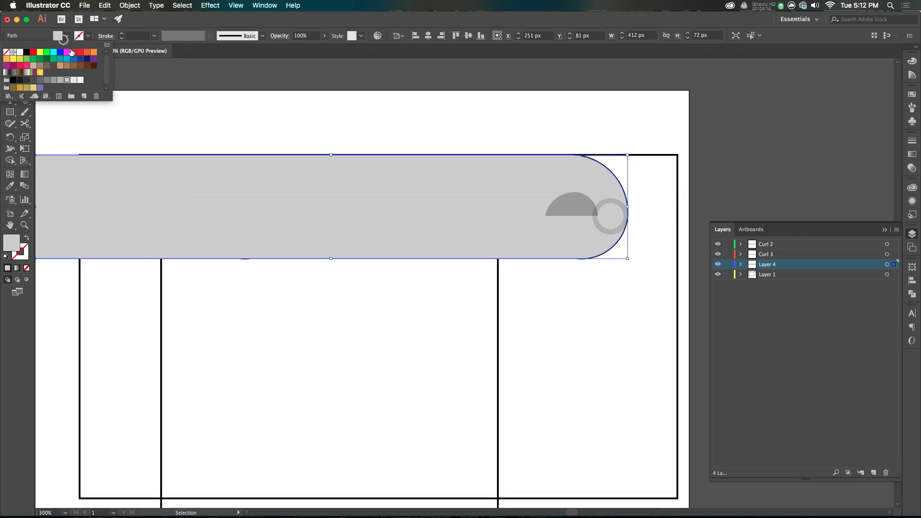
left_click(60, 81)
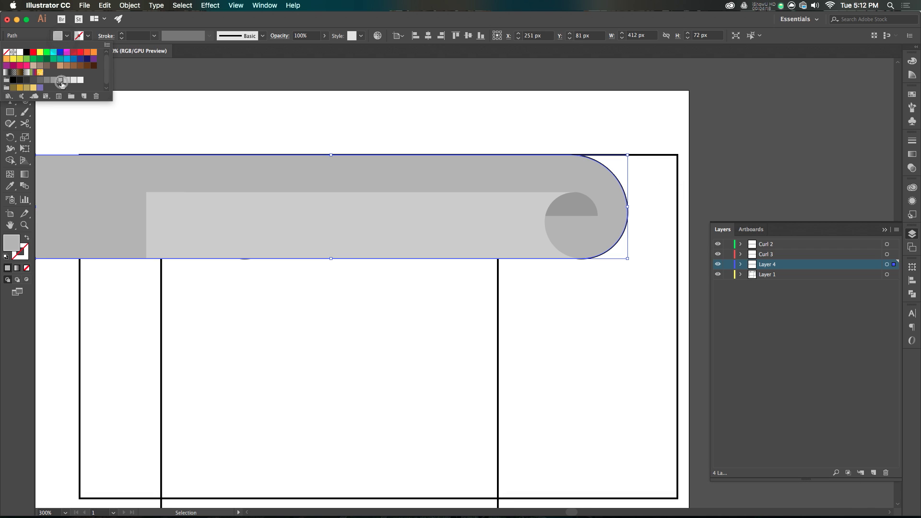
left_click(511, 134)
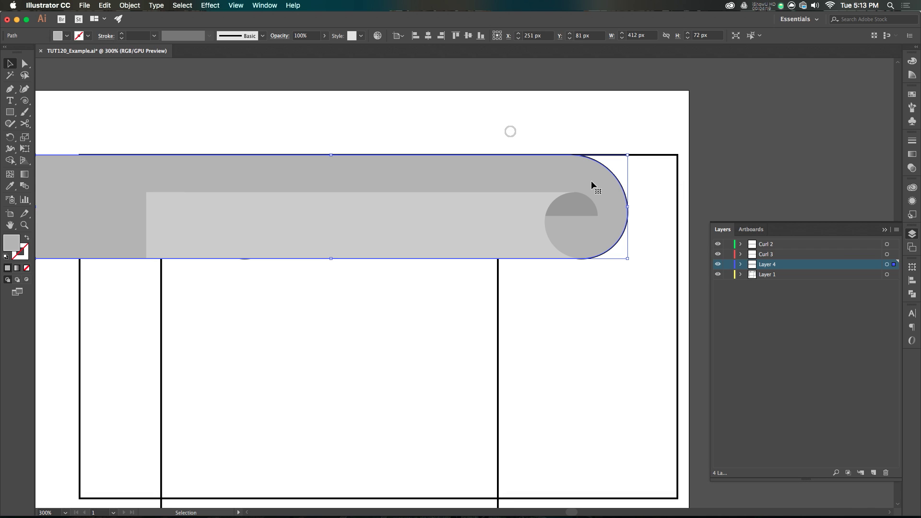
Step: Isolate Layer 1, then merge the scroll body regions and remove the areas on both sides of it with the Shape Builder
left_click(718, 274, "alt")
key("super+minus")
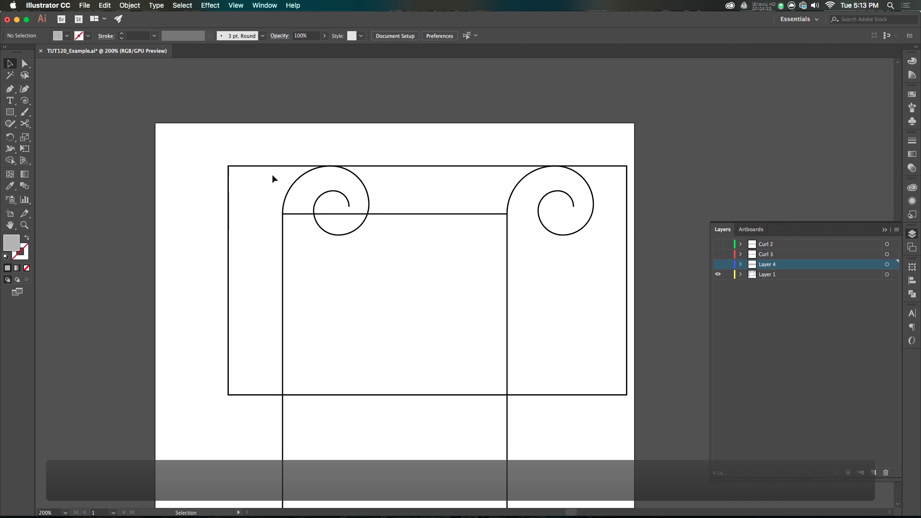
left_click_drag(526, 321, 522, 300)
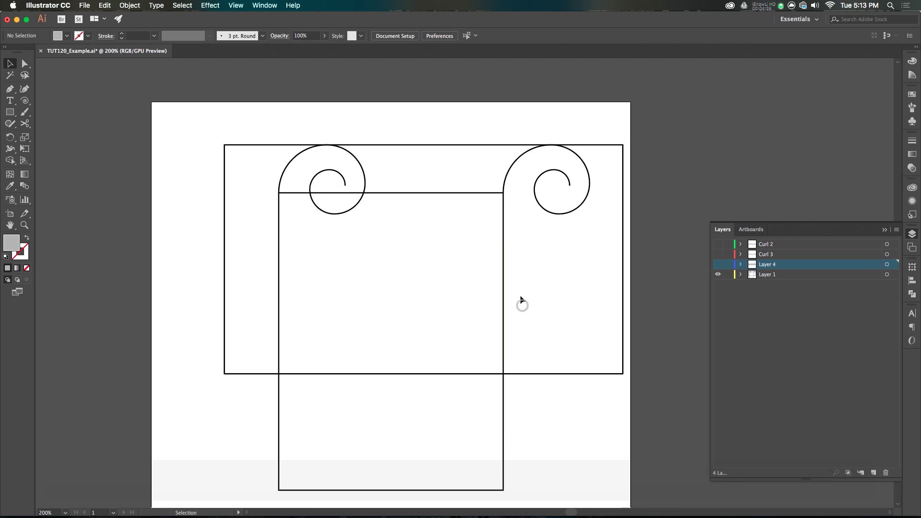
key("super+a")
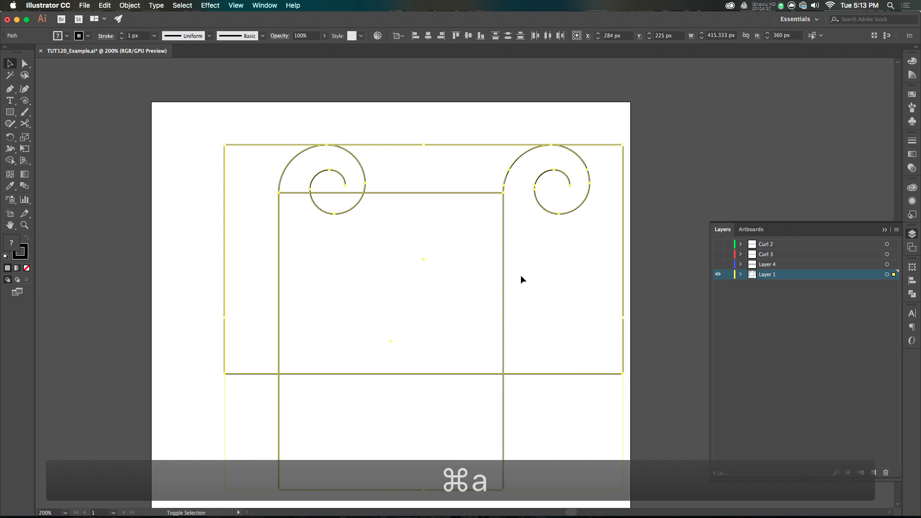
key("shift+m")
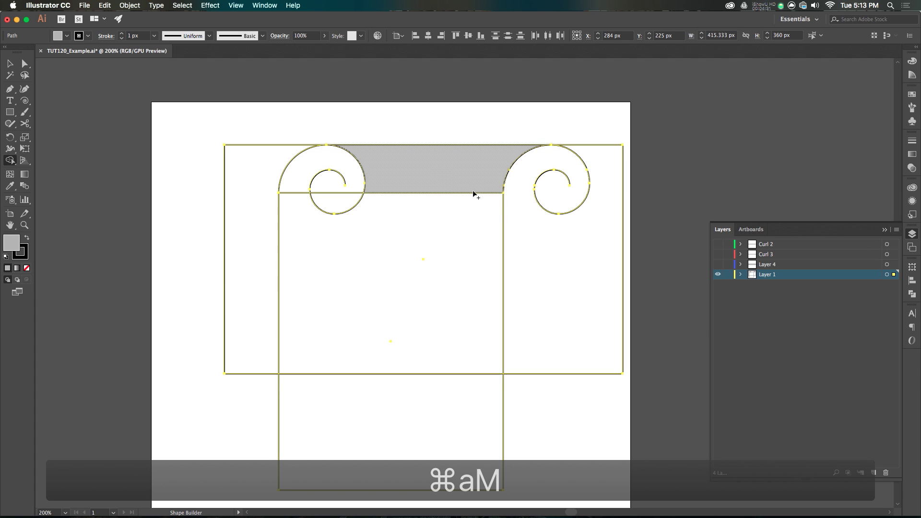
mouse_move(433, 169)
left_mouse_down()
mouse_move(429, 270)
mouse_move(405, 400)
mouse_move(329, 183)
left_mouse_up()
left_click(549, 256, "alt")
left_click(239, 232, "alt")
Step: Move the merged scroll body to a new layer named Paper
key("v")
left_click(419, 220)
left_click(876, 475)
left_click_drag(894, 285, 893, 274)
double_click(768, 275)
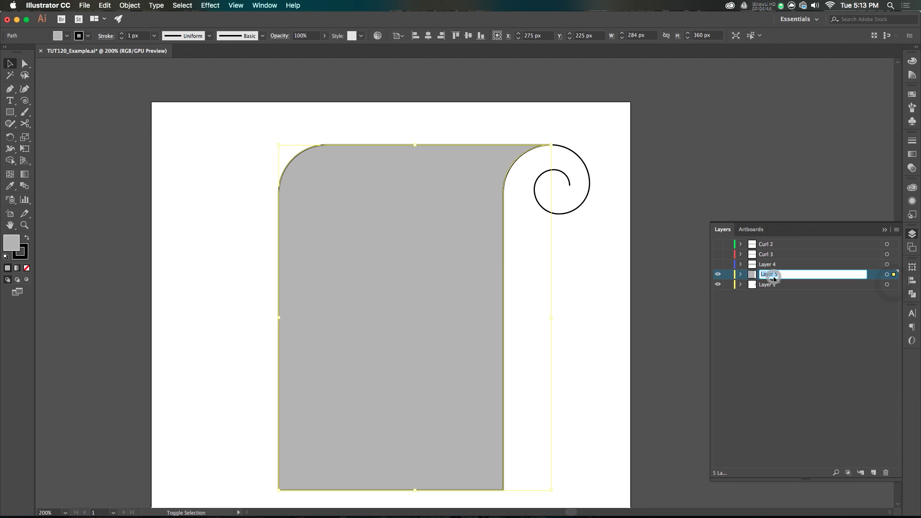
type("Paper")
key("Return")
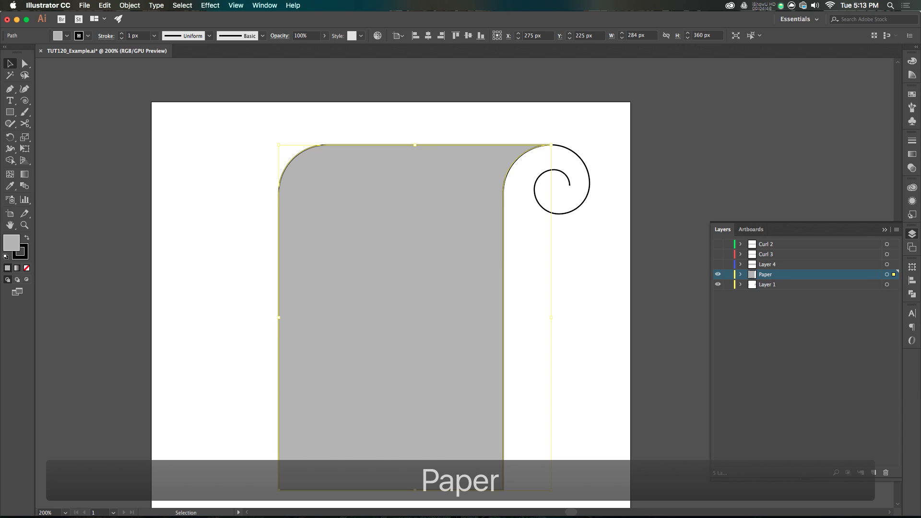
Step: Delete the leftover Layer 1 and show the Paper layer and all the curl layers again
left_click(718, 276)
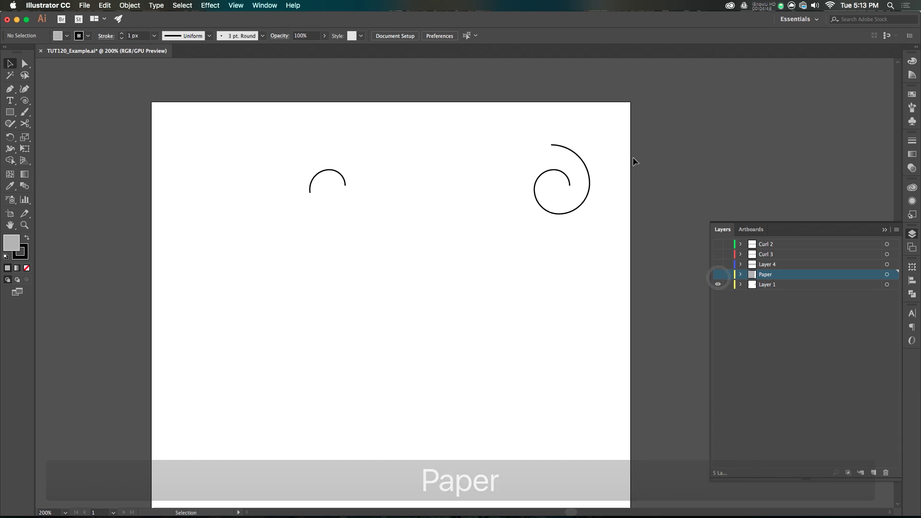
left_click(797, 286)
left_click(796, 286)
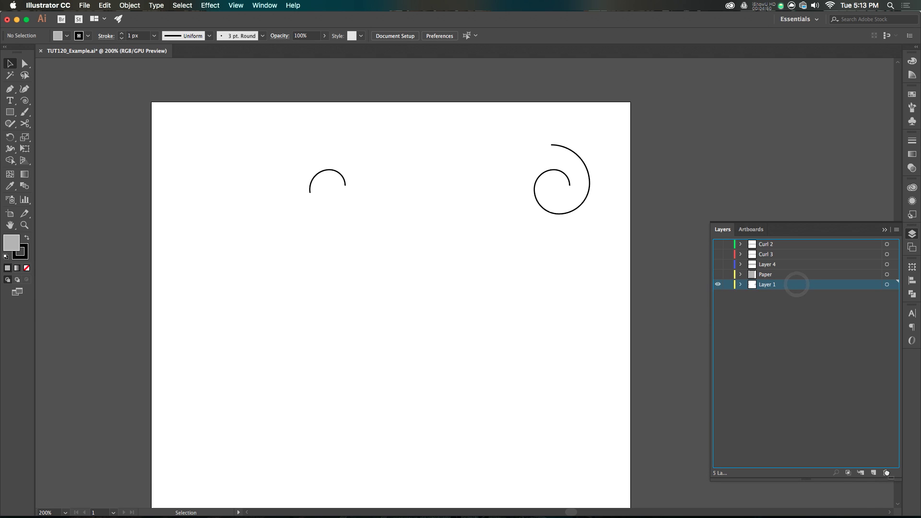
key("Delete")
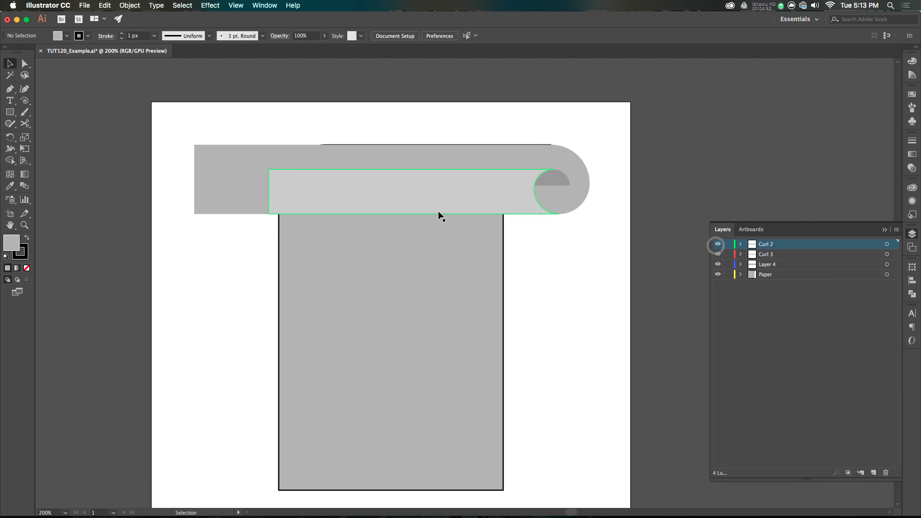
key("v")
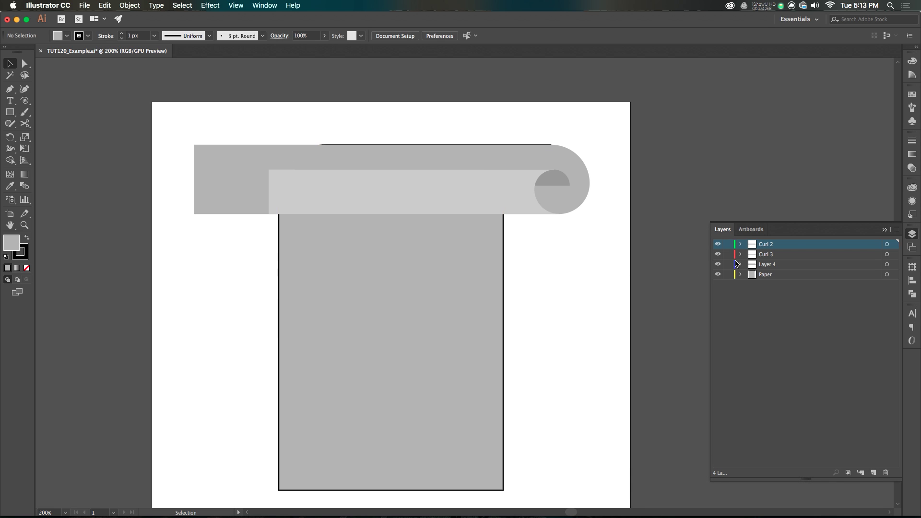
Step: Rename Layer 4 as Curl 1 and move the Paper layer above all the curl layers
left_click(718, 263)
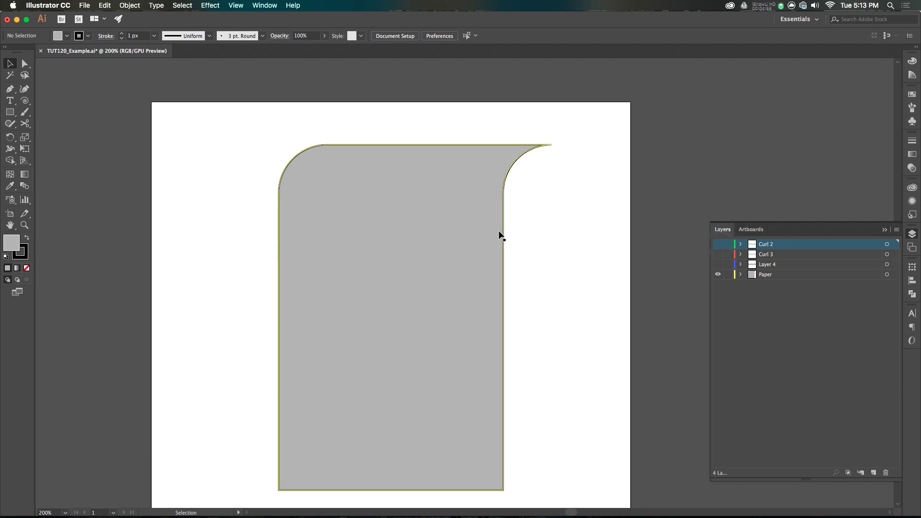
left_click(718, 264)
double_click(767, 265)
type("Curl 1")
left_click_drag(768, 274, 766, 242)
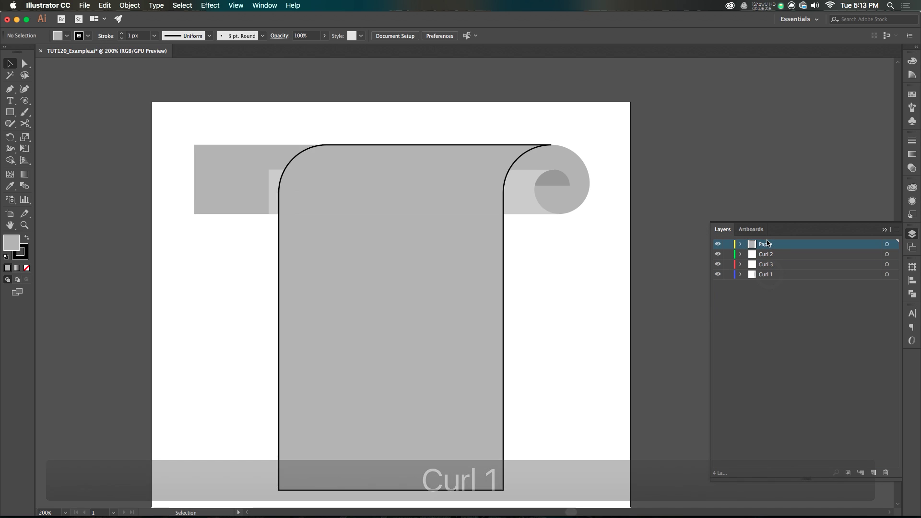
Step: Copy the light gray curl's strokeless style to the paper shape, and set its fill to a very light gray swatch
left_click(436, 193)
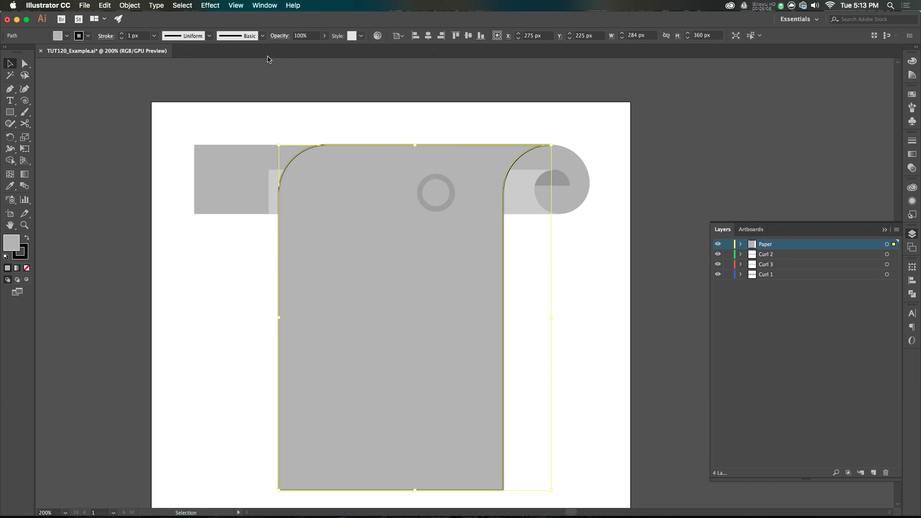
key("i")
left_click(534, 189)
key("v")
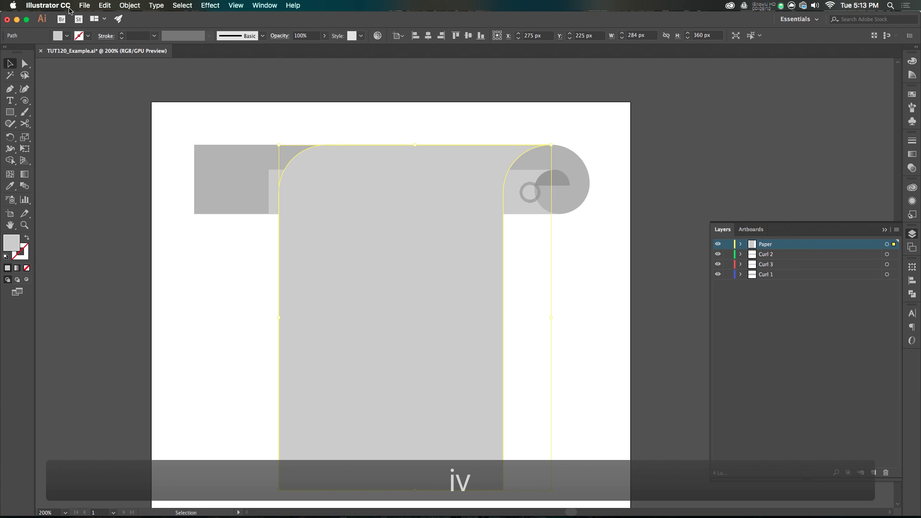
left_click(66, 36)
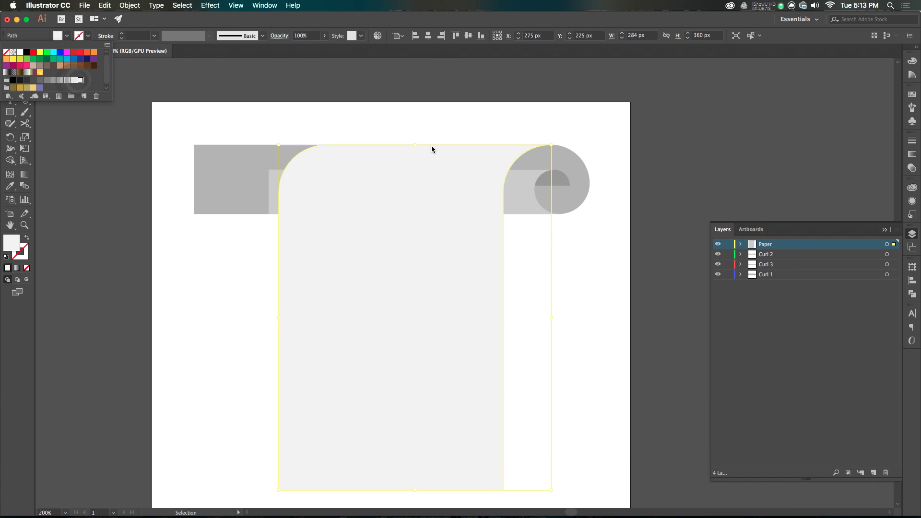
left_click(437, 123)
left_click(405, 115)
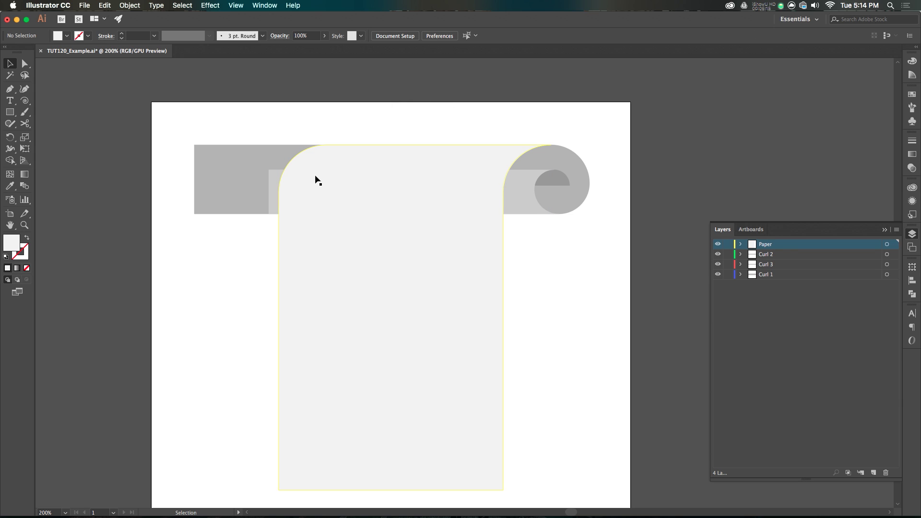
Step: Shorten the two curl shapes that stick out past the paper's left edge so their ends sit behind the paper
key("a")
left_click(181, 167)
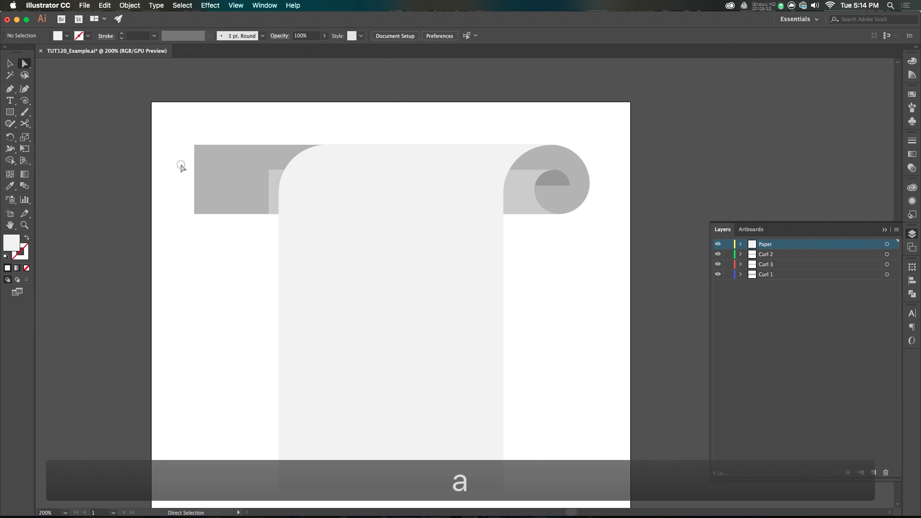
key("a")
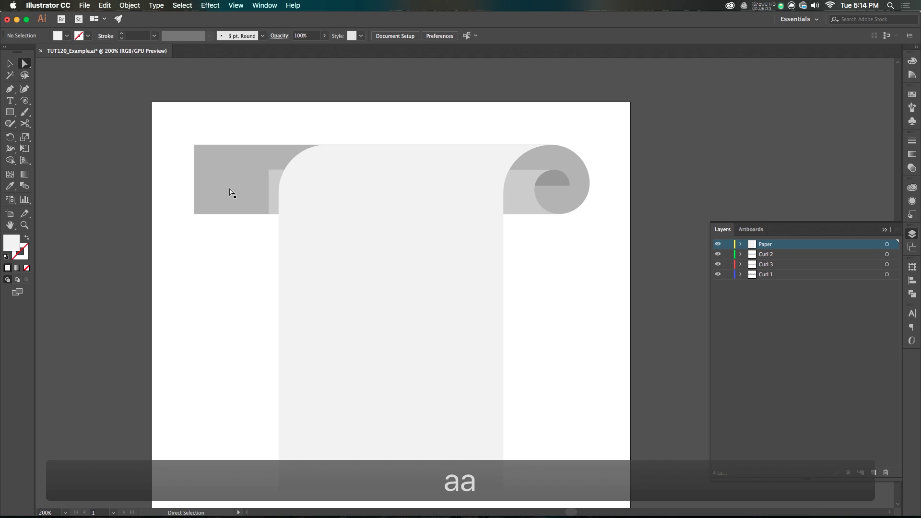
left_click_drag(193, 176, 399, 179)
left_click_drag(267, 196, 399, 195)
left_click(264, 151)
Step: Scale all the scroll artwork up proportionally so it nearly fills the artboard
key("v")
scroll(385, 210, "down", 2)
left_click_drag(511, 136, 211, 278)
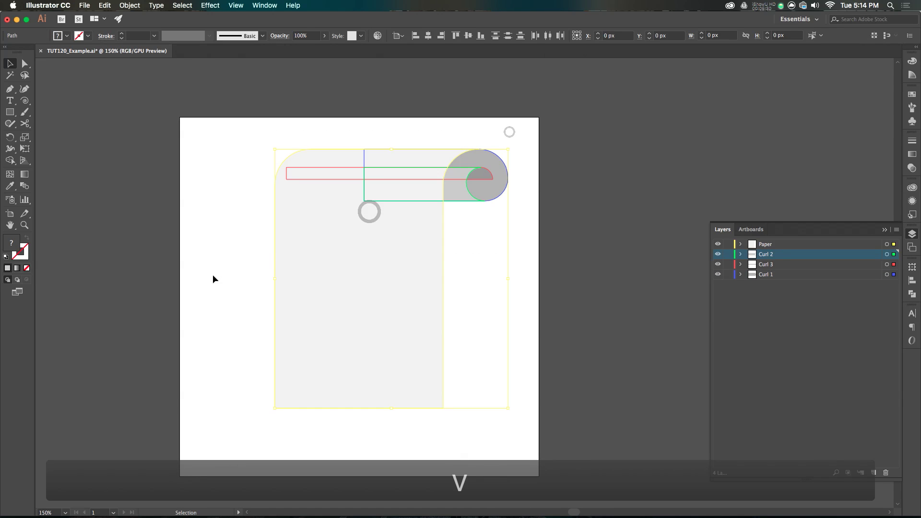
left_click_drag(275, 410, 227, 463)
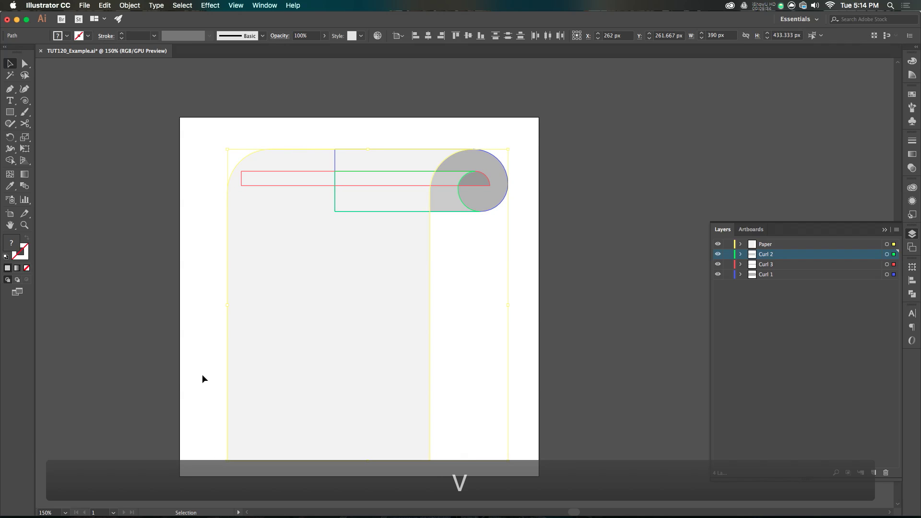
left_click_drag(510, 149, 518, 144)
left_click(514, 285)
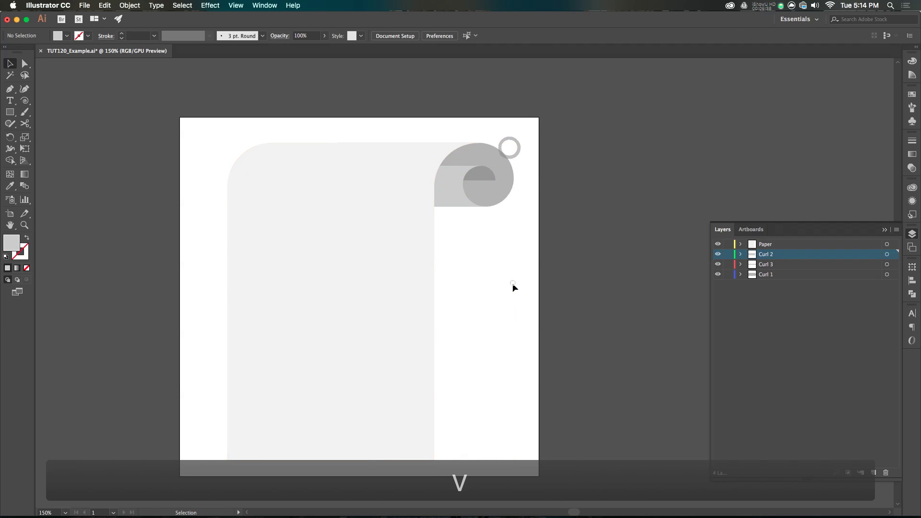
scroll(508, 288, "right", 1)
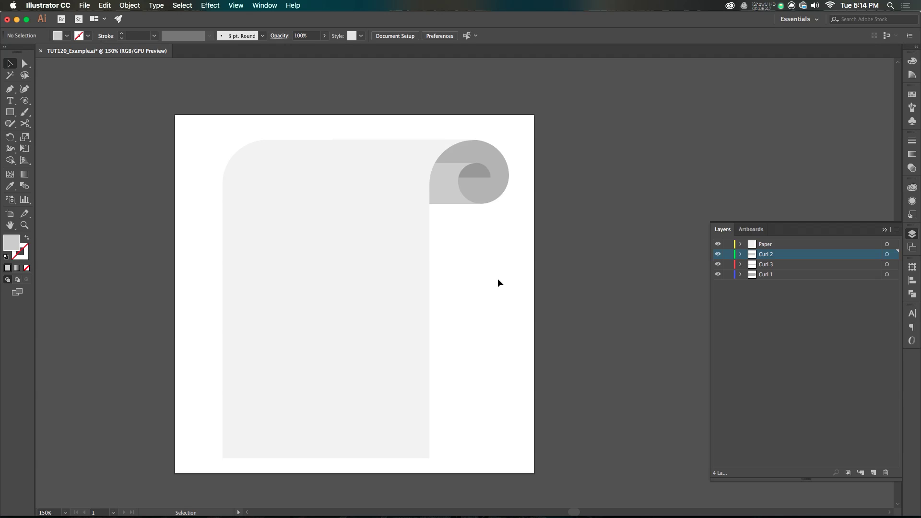
Step: Save the illustration, switch to After Effects, and import TUT120_Example.ai as a layered composition
key("super+s")
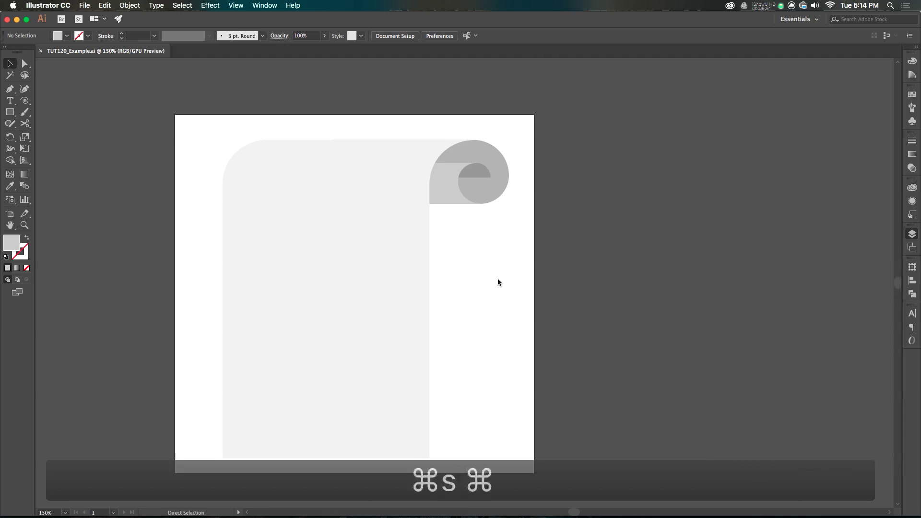
key("super+Tab")
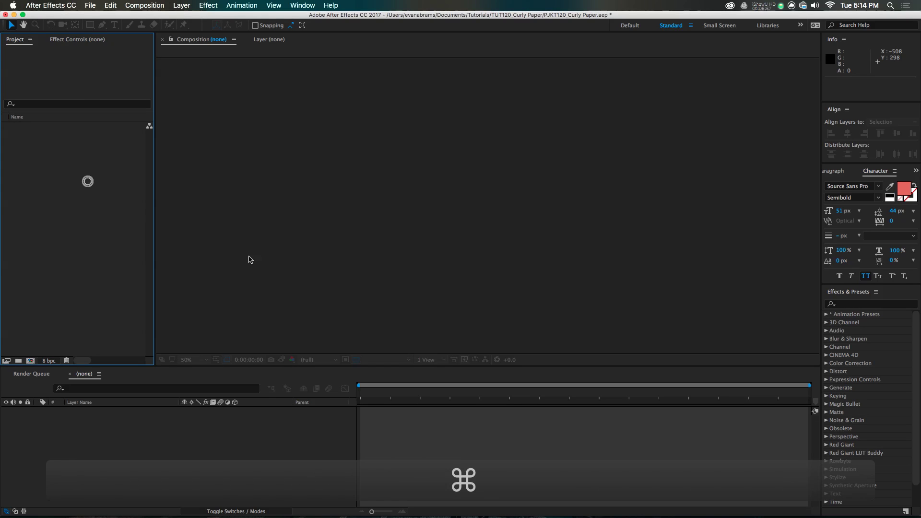
key("super+o")
left_click(393, 275)
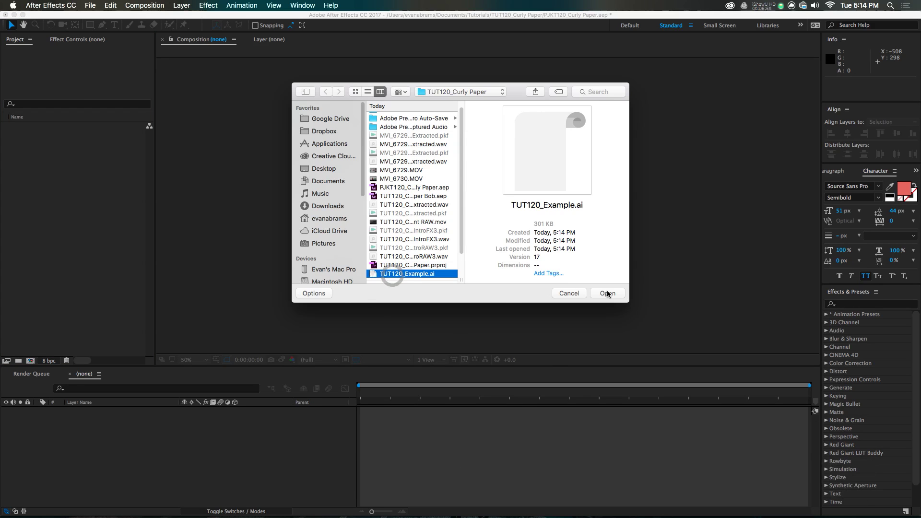
left_click(607, 293)
left_click(534, 310)
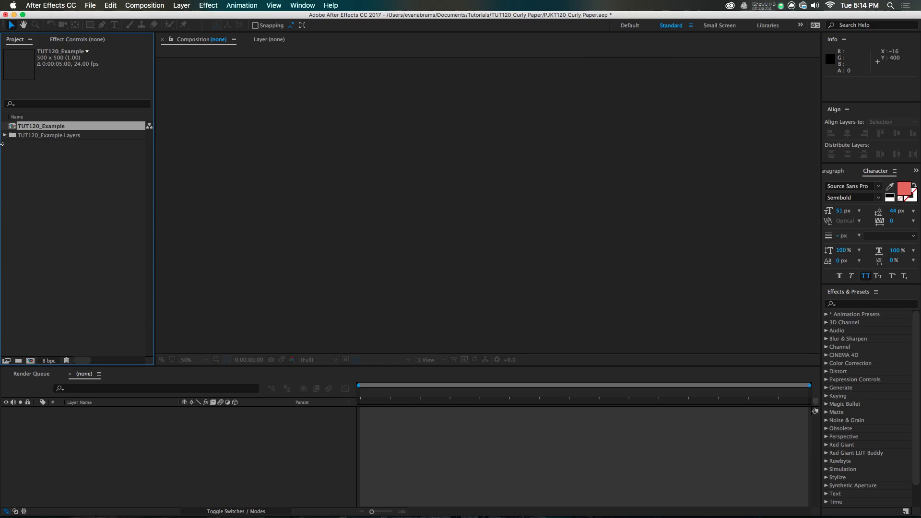
Step: Open the TUT120_Example composition and create shape layers from all four of its vector layers
double_click(51, 128)
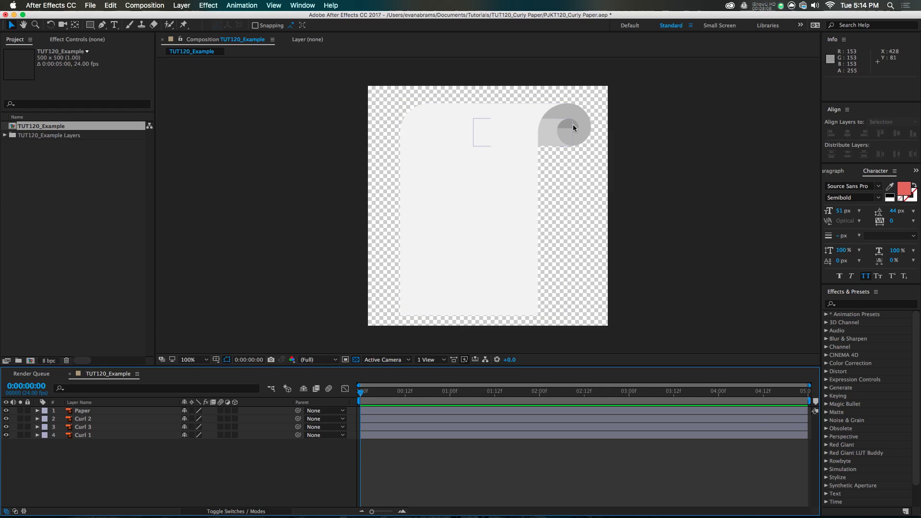
left_click(93, 436)
left_click(92, 411, "shift")
right_click(92, 413)
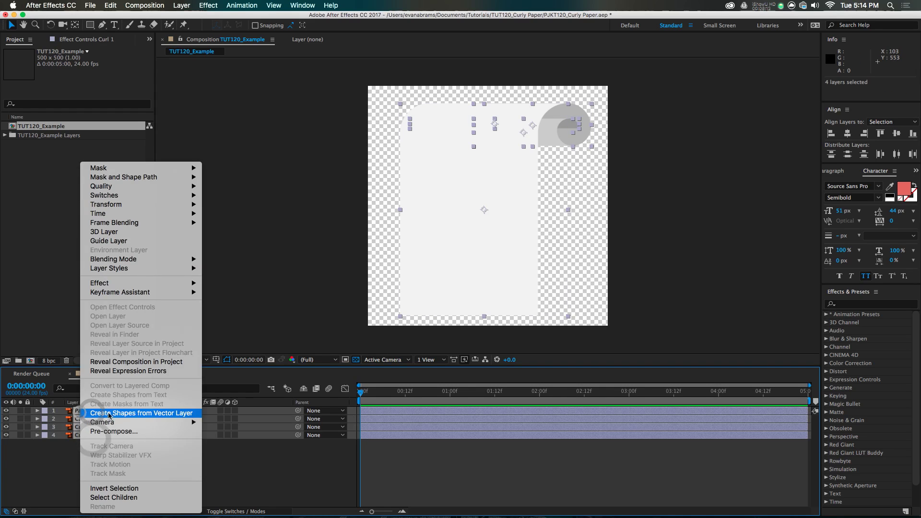
left_click(88, 411)
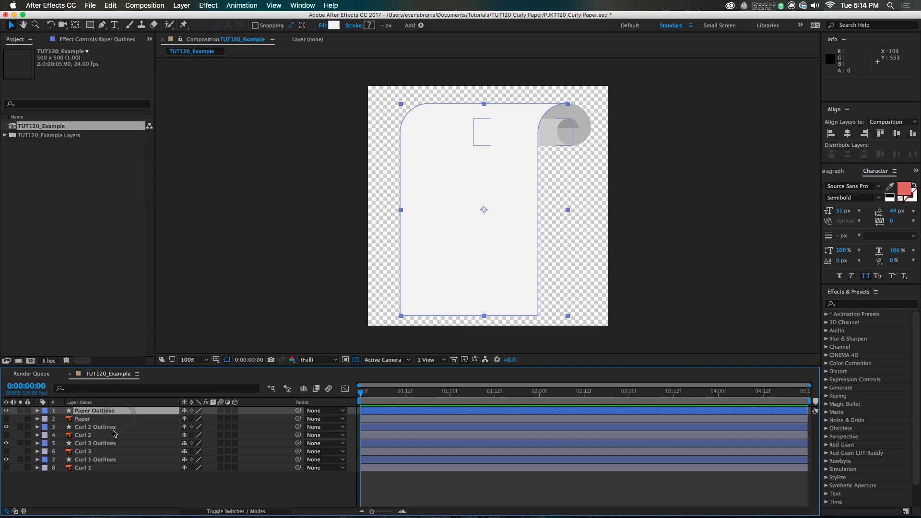
Step: Mark the four original vector layers as shy and hide them from the timeline
left_click(94, 468, "super")
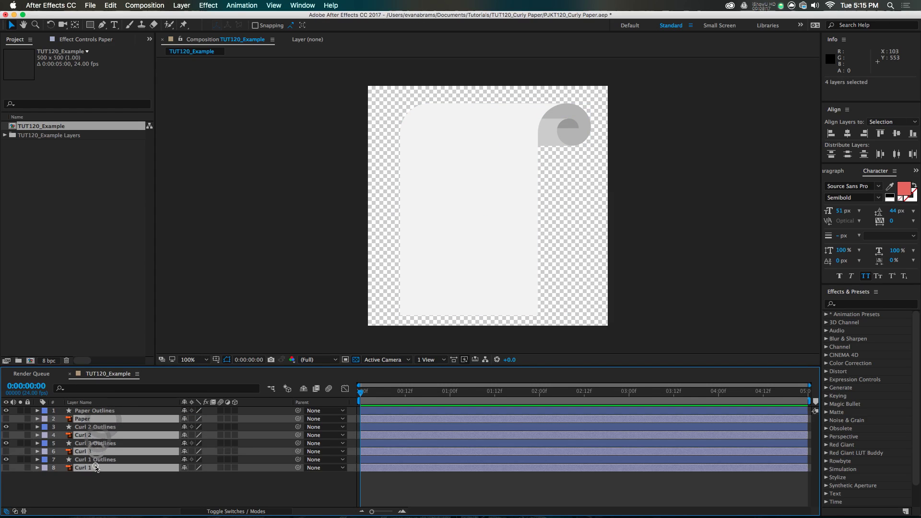
left_click(306, 391)
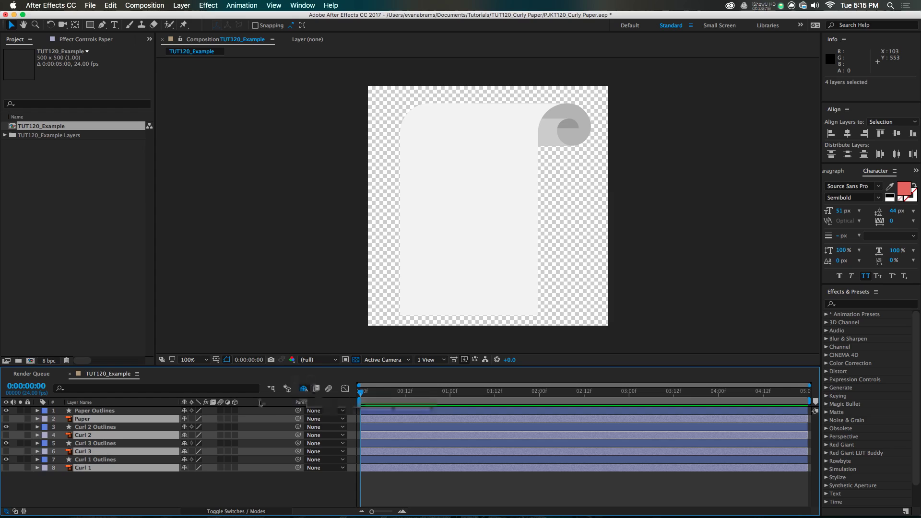
left_click(185, 420)
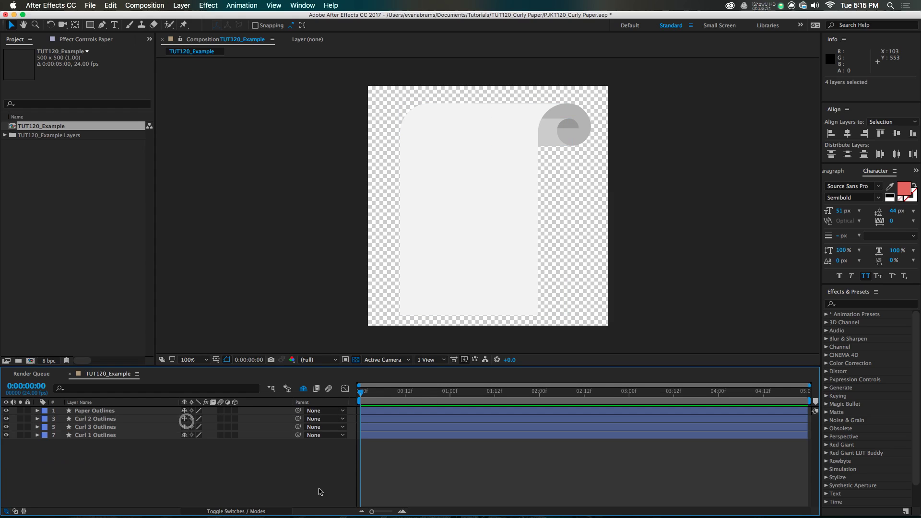
left_click(351, 485)
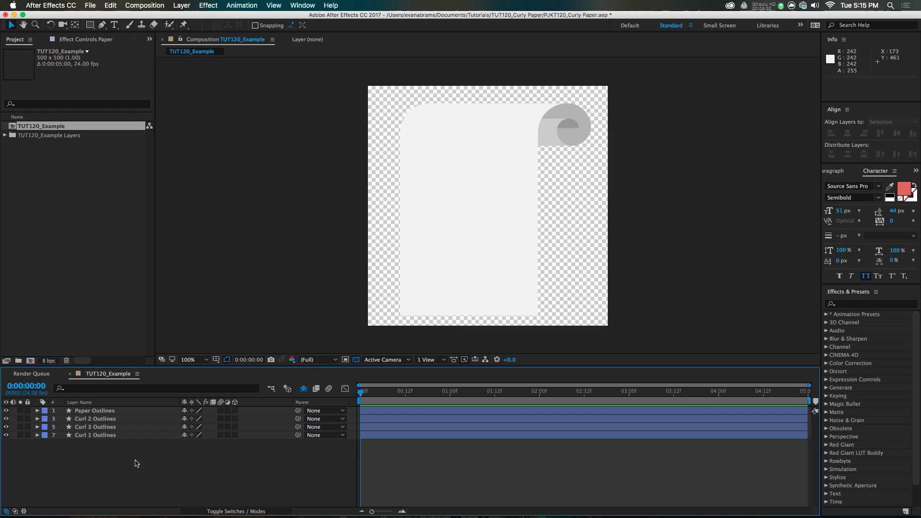
Step: Add a 500 × 500 px medium red solid and place it beneath all the outline layers as the background
right_click(93, 458)
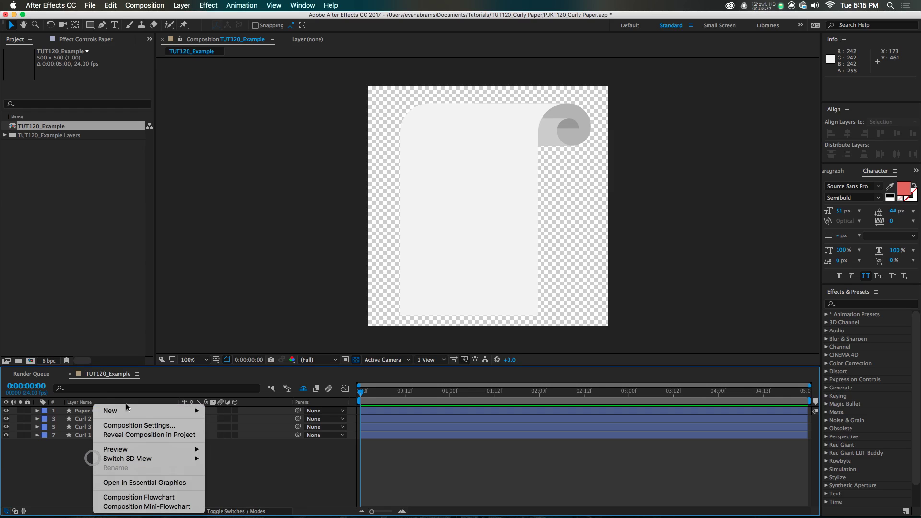
mouse_move(192, 411)
left_click(226, 436)
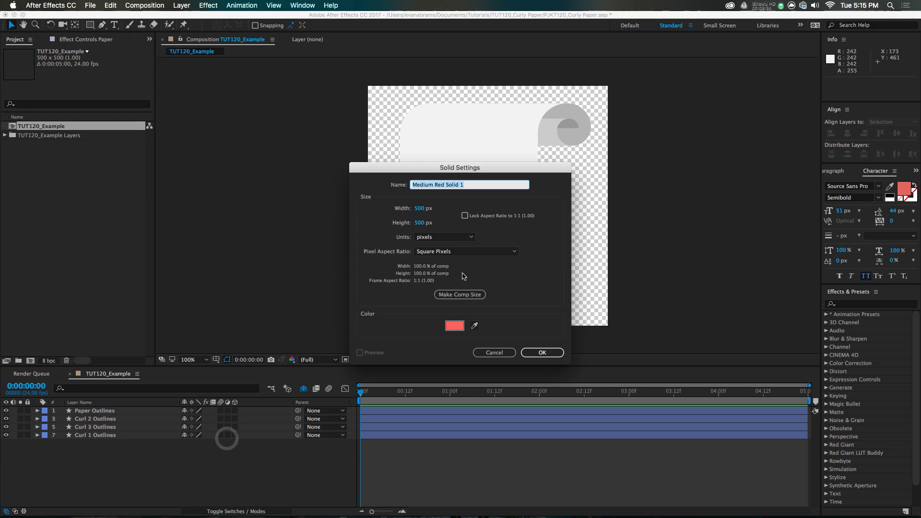
left_click(527, 352)
left_click_drag(133, 410, 119, 453)
Step: Add a null object to the composition and inspect the curl in the scroll's upper corner up close
right_click(99, 455)
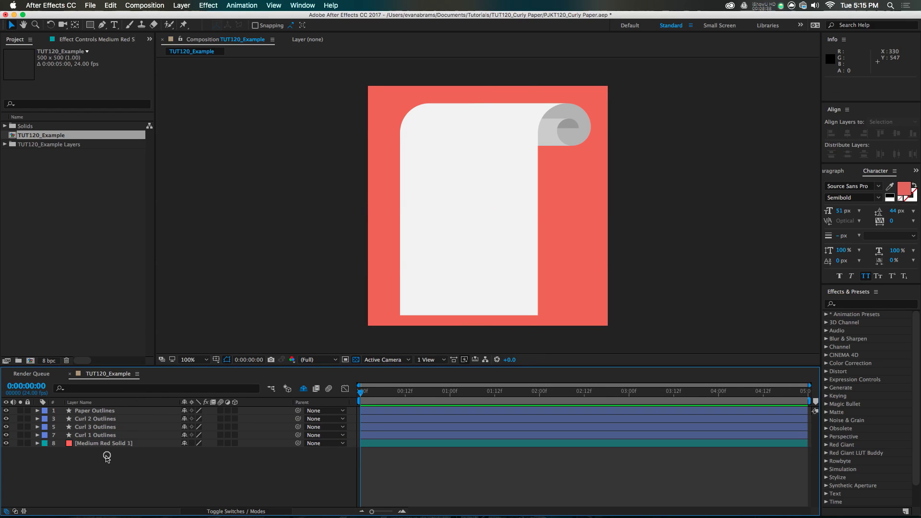
mouse_move(168, 417)
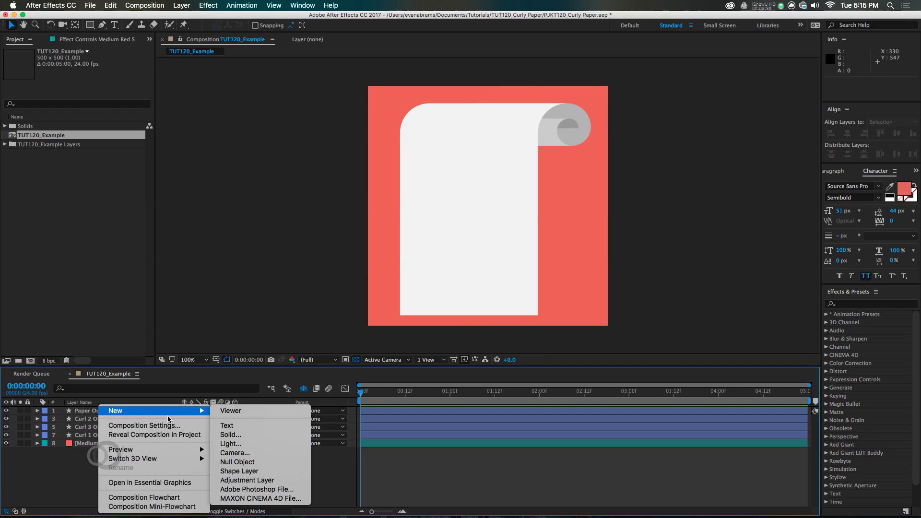
left_click(237, 462)
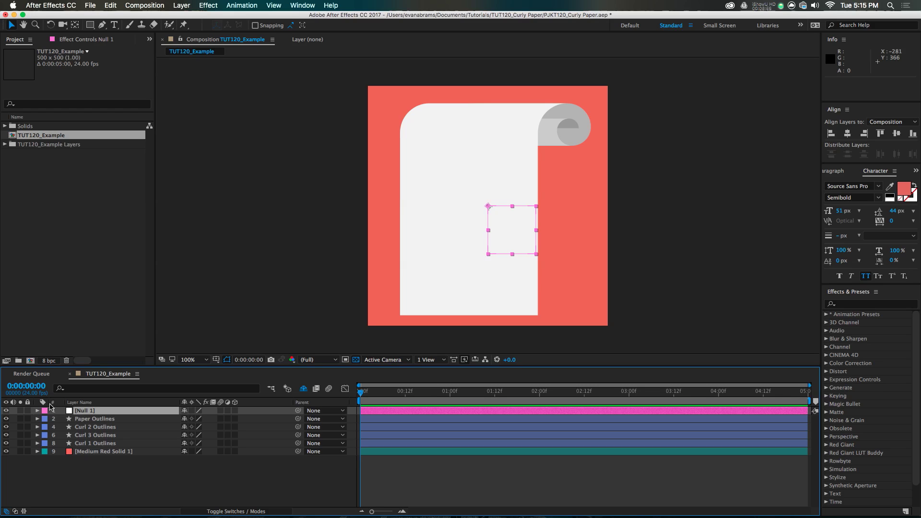
scroll(569, 116, "up", 4)
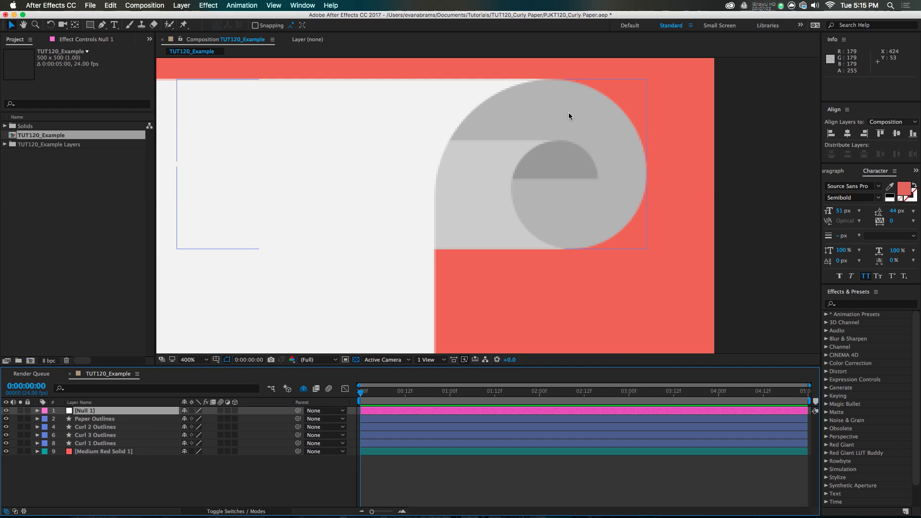
scroll(572, 123, "down", 2)
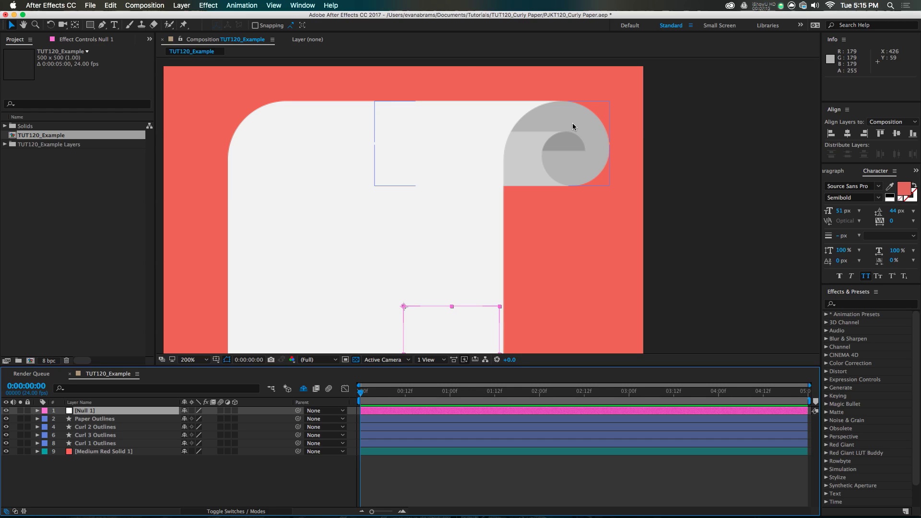
scroll(528, 141, "down", 2)
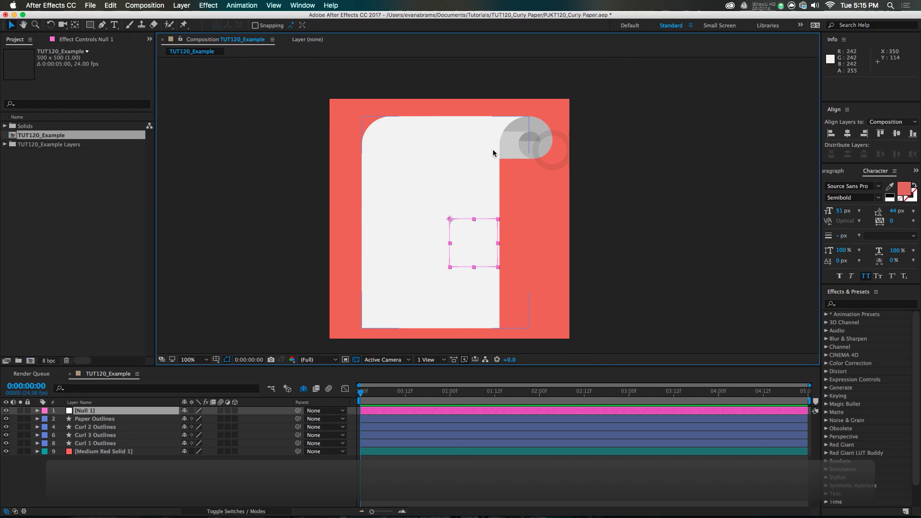
Step: Parent Curl 3 Outlines to Curl 2, Curl 2 to Curl 1, Curl 1 to Paper Outlines, and Paper Outlines to Null 1
left_click(535, 140)
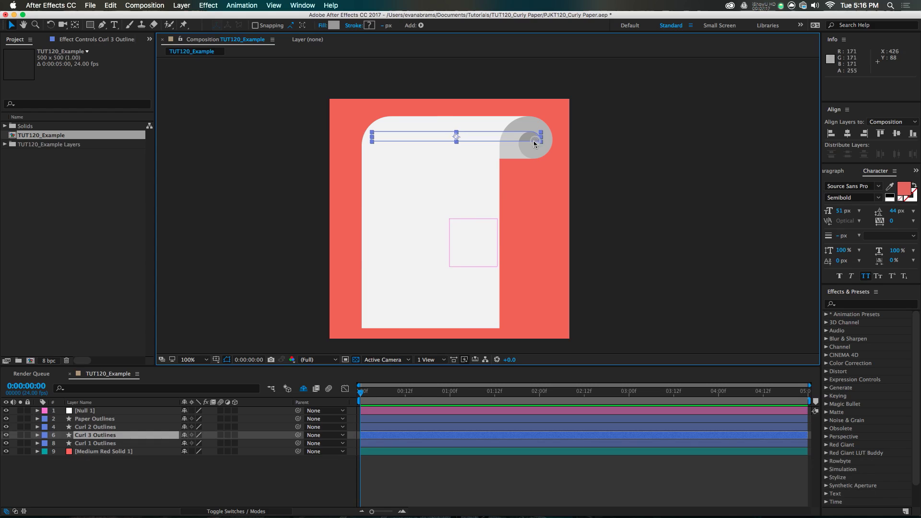
left_click_drag(298, 435, 149, 419)
left_click_drag(297, 419, 144, 411)
left_click(469, 480)
Step: Select the Curl 1 Outlines layer and examine the area around its anchor point up close
scroll(507, 238, "up", 2)
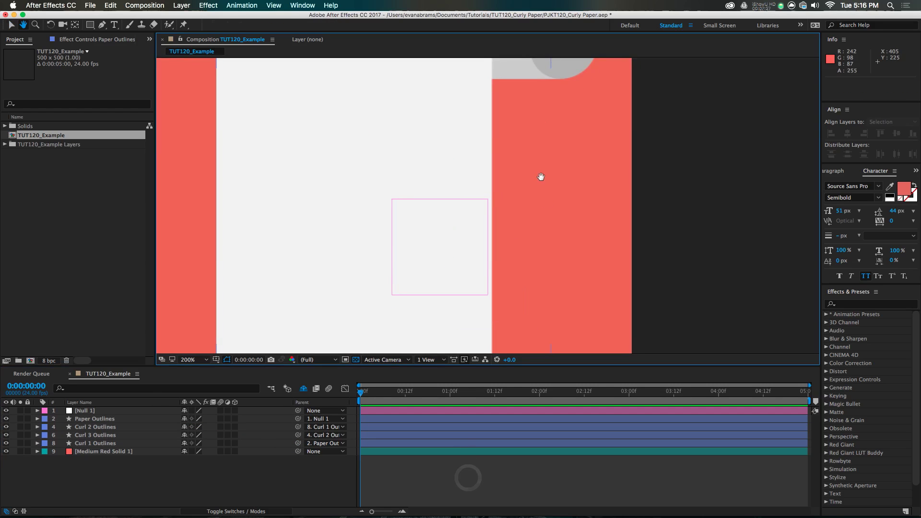
scroll(541, 176, "up", 3)
scroll(547, 244, "down", 2)
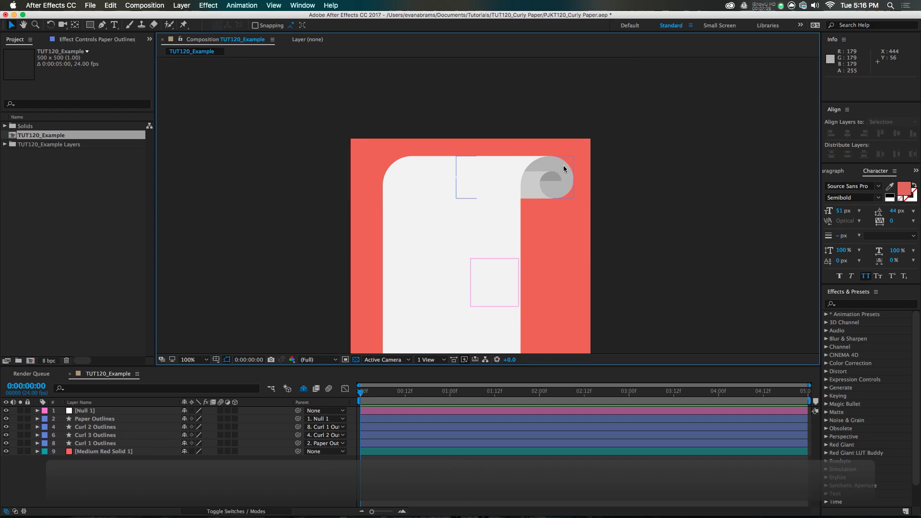
left_click(549, 187)
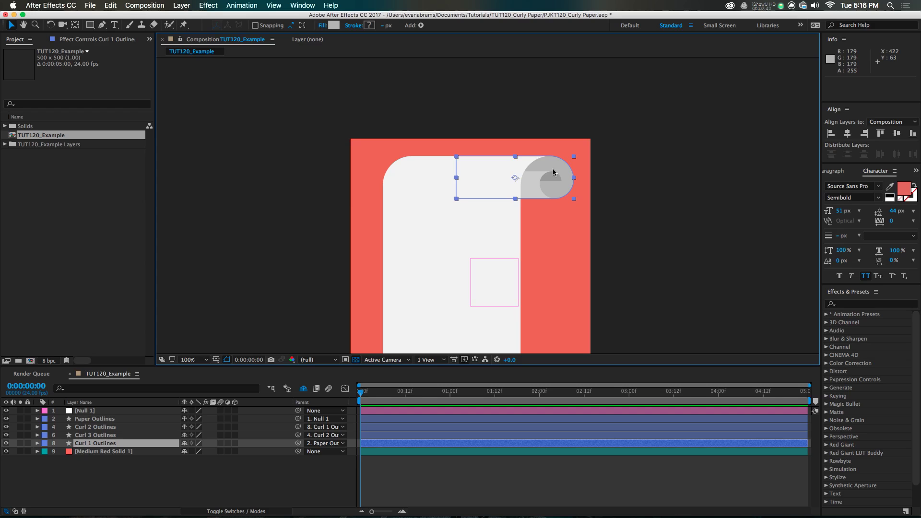
scroll(554, 172, "up", 2)
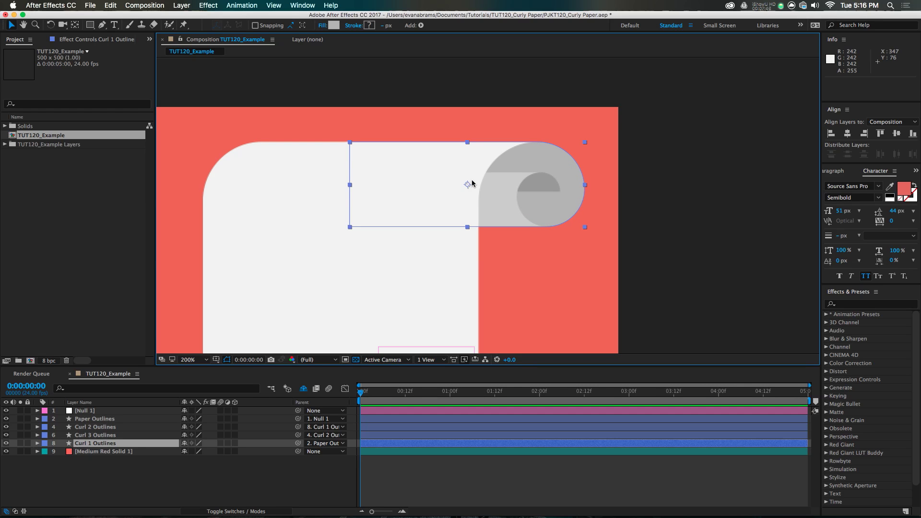
scroll(472, 183, "right", 2)
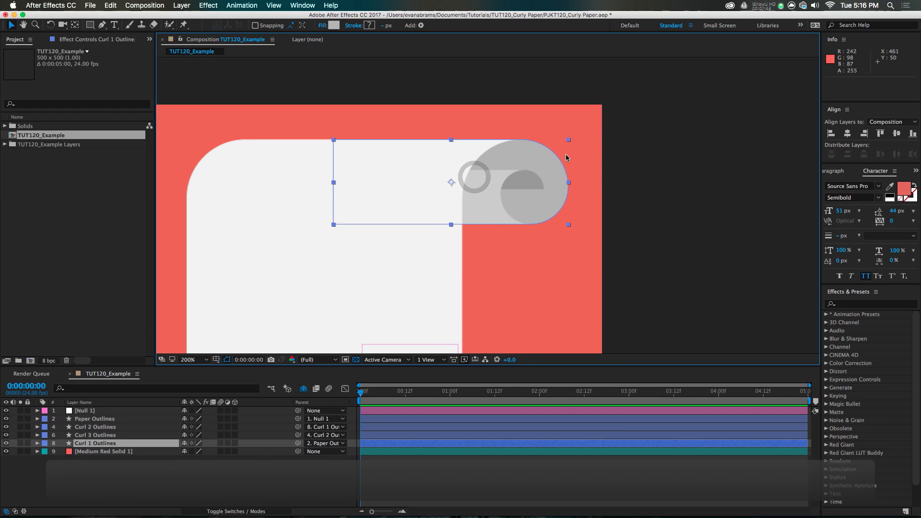
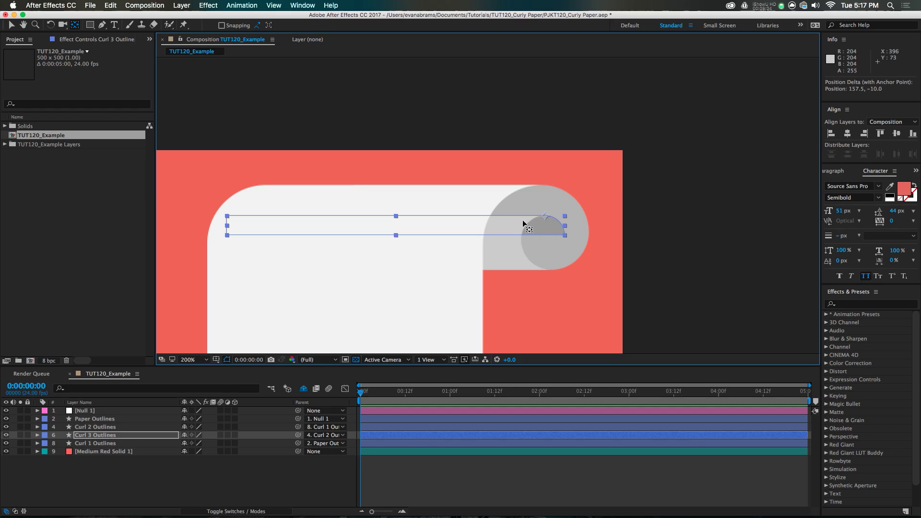
Step: Move the Paper Outlines anchor point from the layer's centre onto the paper's inner edge, just below the curl's curve
left_click(451, 264)
left_click_drag(452, 265, 410, 184)
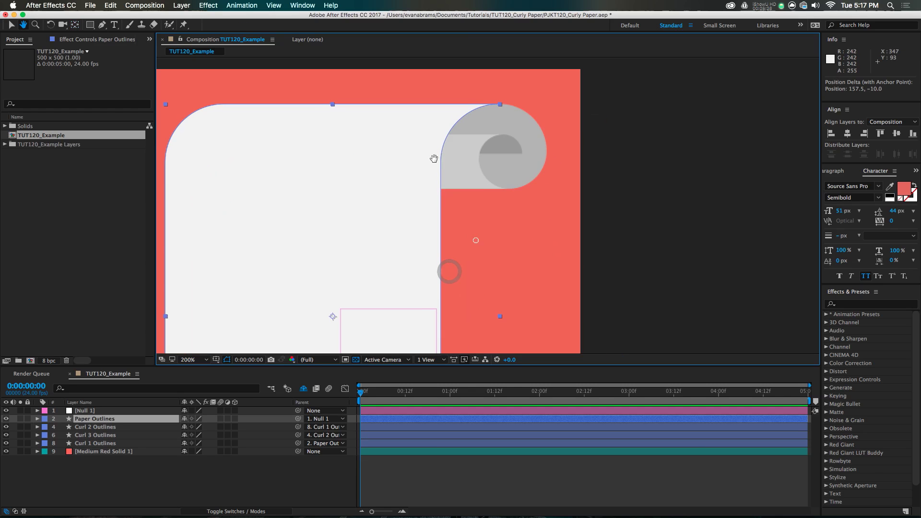
left_click_drag(333, 317, 440, 181)
scroll(440, 181, "up", 3)
key("v")
left_click(426, 173)
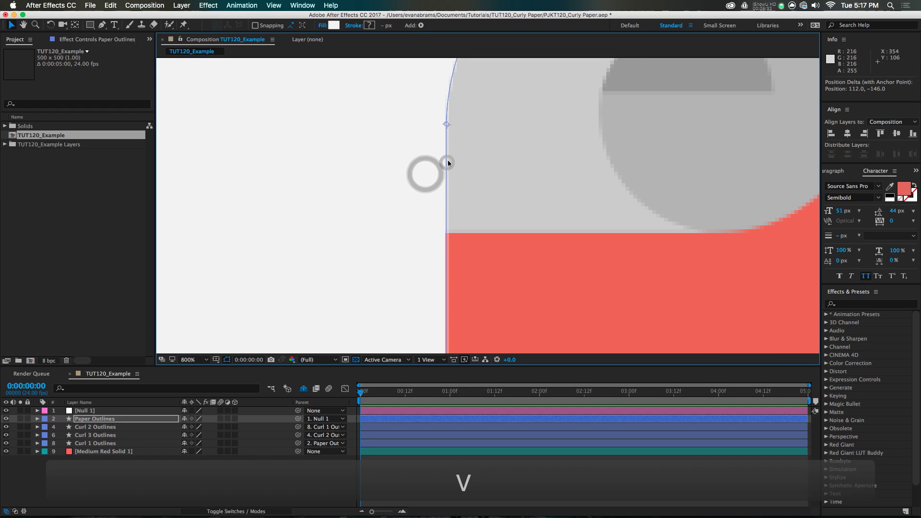
Step: Show the rulers and place a horizontal guide at about 97.7 through the vertex where the paper's inner edge starts to curve
scroll(448, 163, "down", 6)
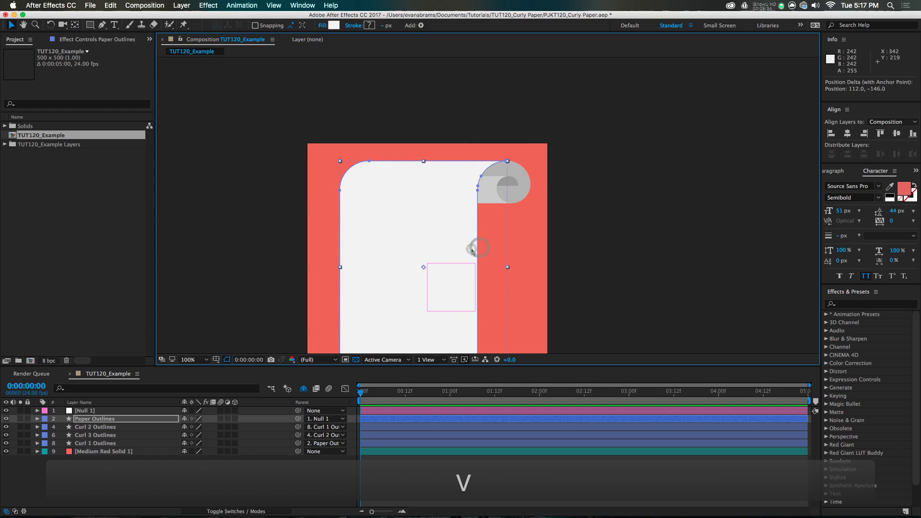
scroll(472, 250, "up", 7)
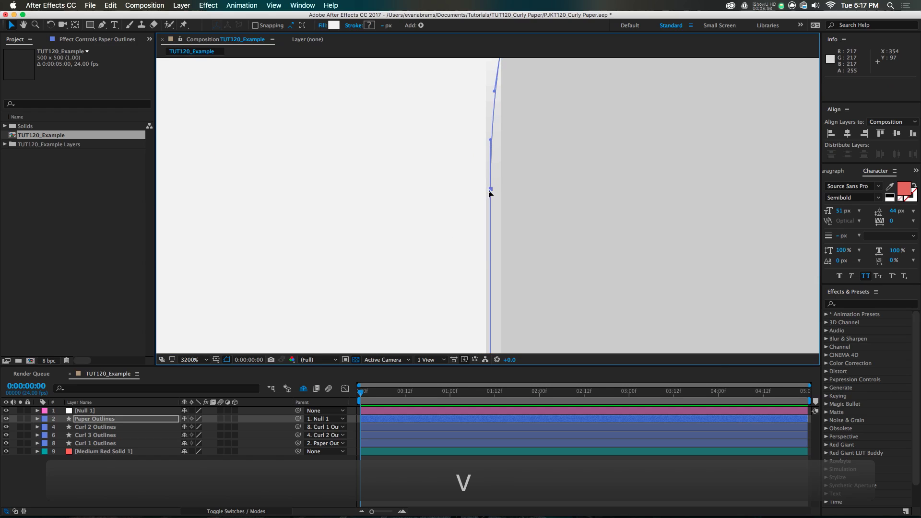
scroll(489, 188, "down", 1)
left_click(488, 190)
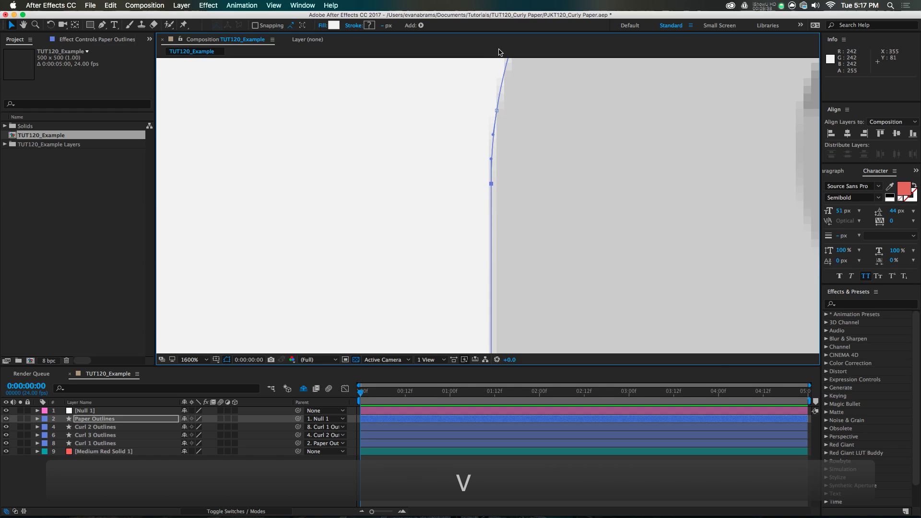
key("super+r")
left_click_drag(508, 63, 517, 187)
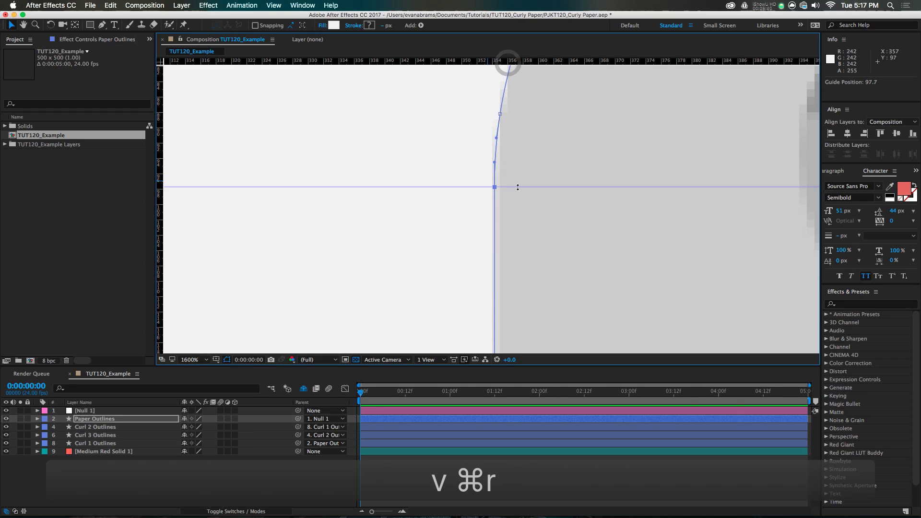
Step: Align the Paper Outlines anchor point with the guide at the vertex on the inner edge, and remove the guide
scroll(517, 187, "down", 2)
left_click(496, 243)
key("y")
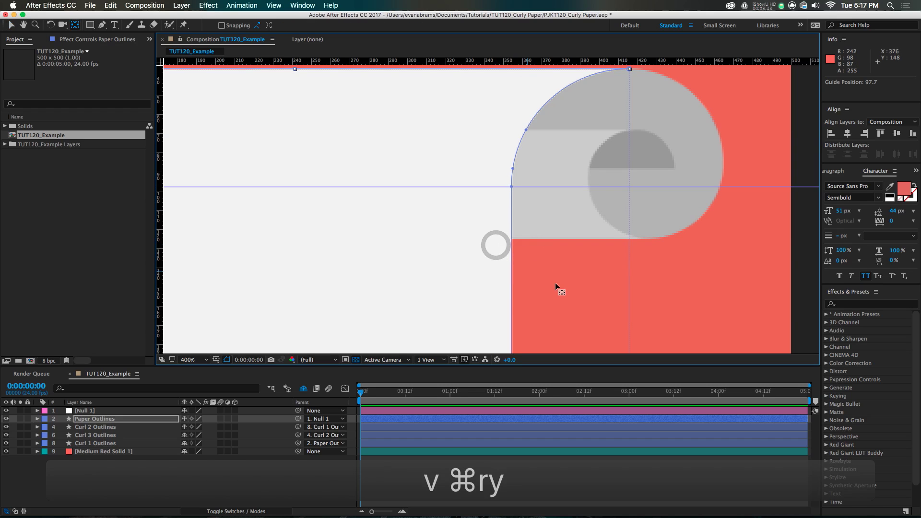
left_click(555, 283)
scroll(496, 189, "up", 3)
left_click_drag(499, 215, 498, 58)
key("v")
scroll(497, 236, "down", 8)
scroll(482, 139, "down", 2)
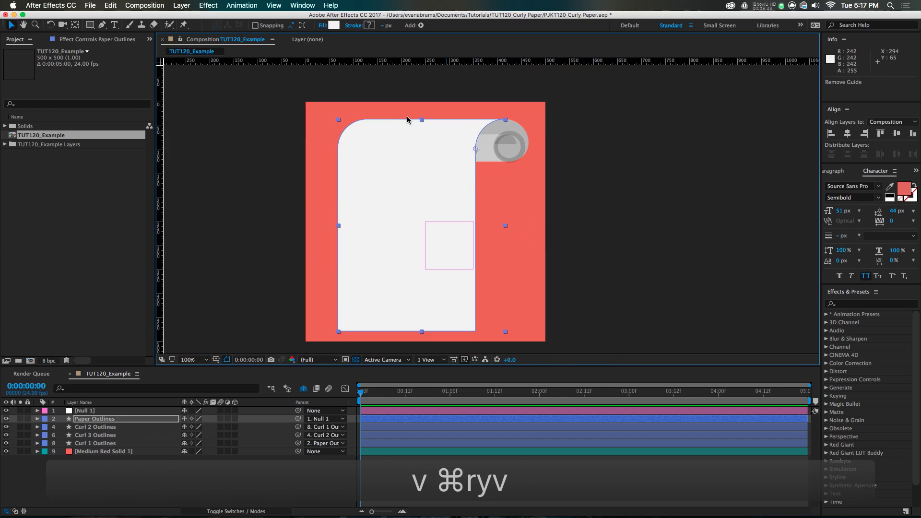
Step: Try squashing Paper Outlines vertically to 76% around its anchor point, and undo that scaling and the stray background move
left_click_drag(421, 120, 420, 127)
key("cmd+x")
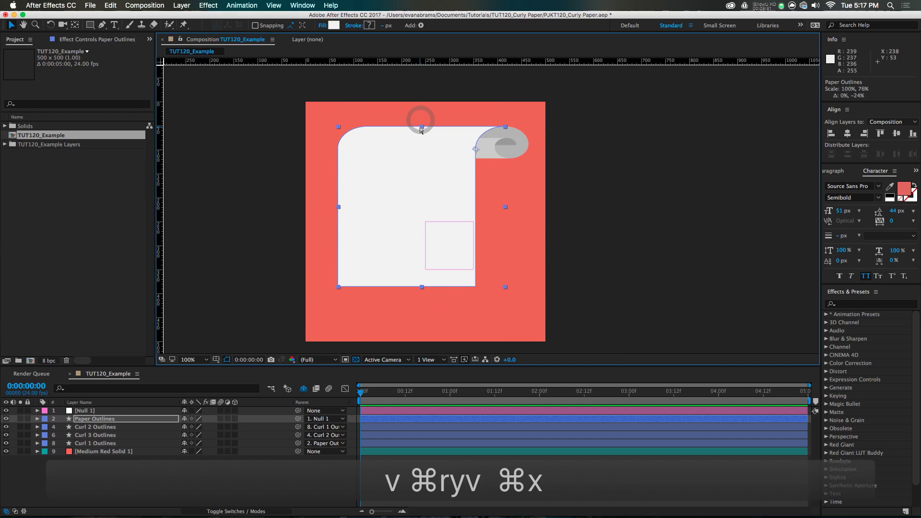
key("cmd+z")
left_click_drag(422, 289, 422, 318)
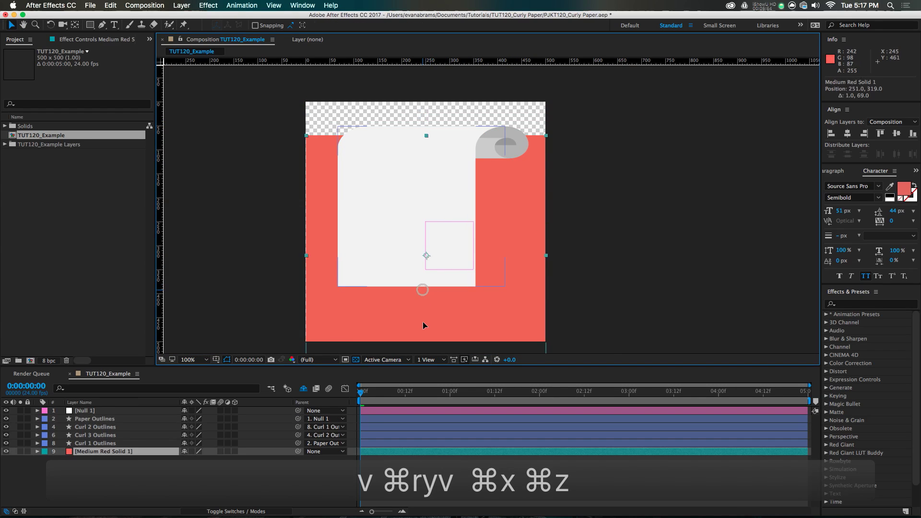
key("cmd+z")
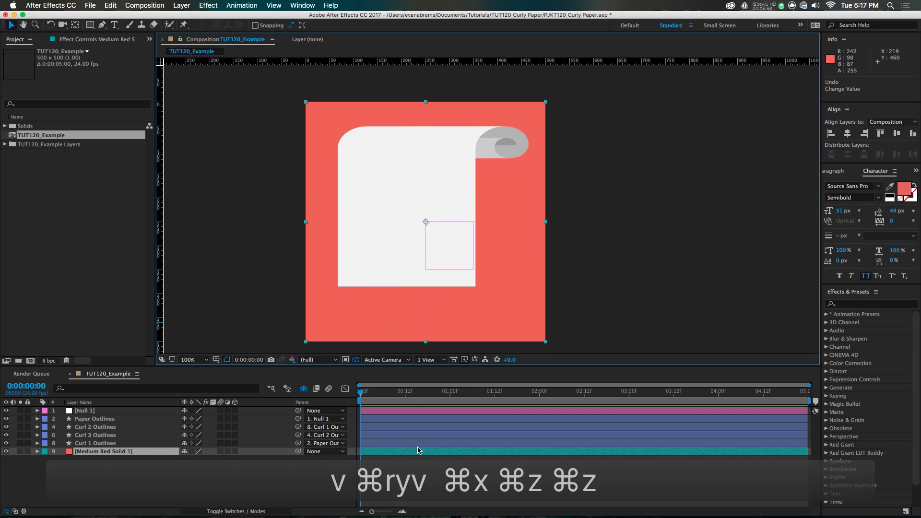
key("cmd+z")
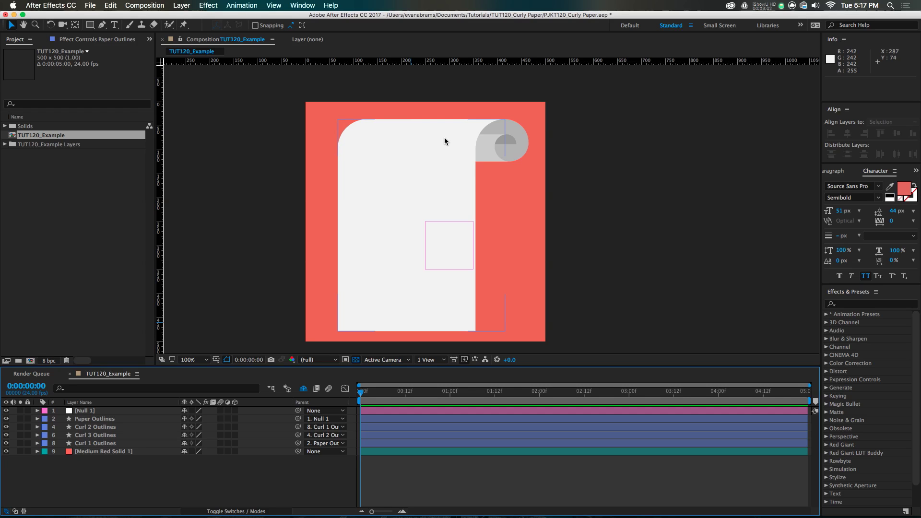
Step: Extend the bottom edge of the Paper Outlines path straight down, well past the composition's lower border
left_click_drag(462, 207, 455, 172)
left_click(362, 184)
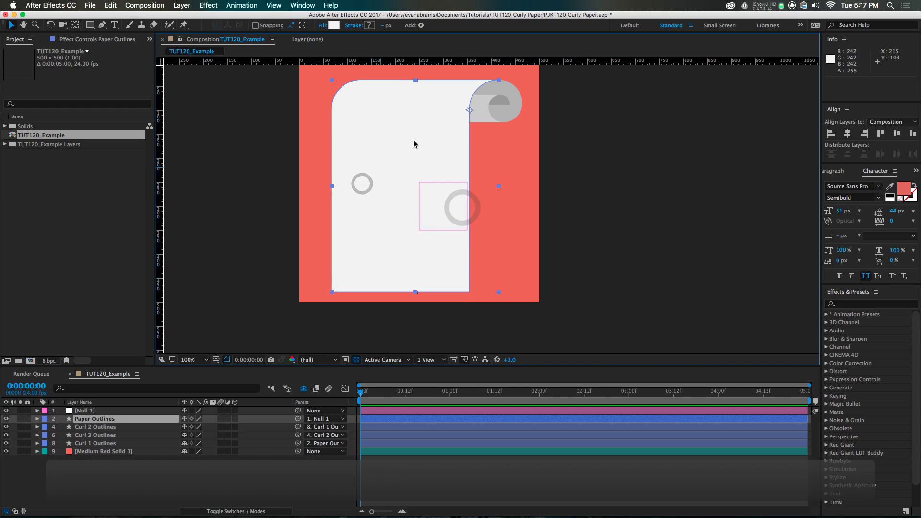
double_click(404, 290)
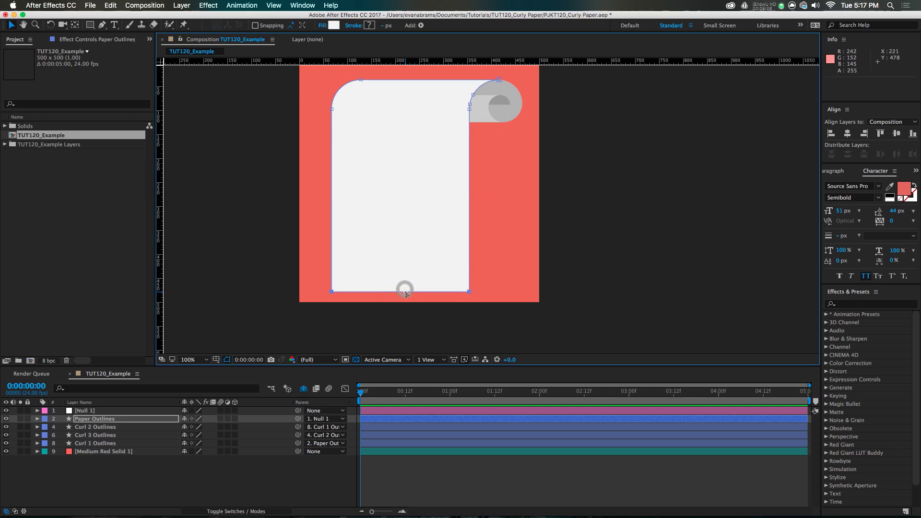
left_click_drag(405, 292, 405, 339)
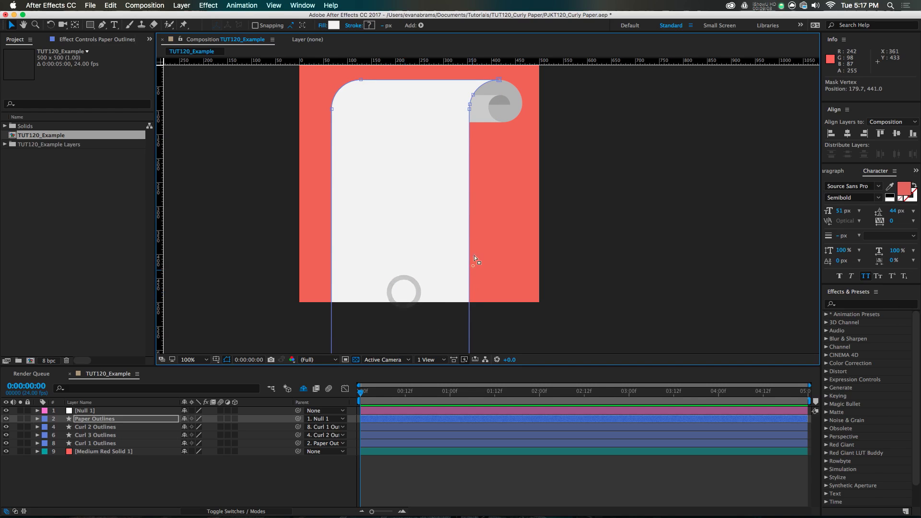
scroll(429, 310, "down", 3)
left_click(426, 313)
left_click(422, 263)
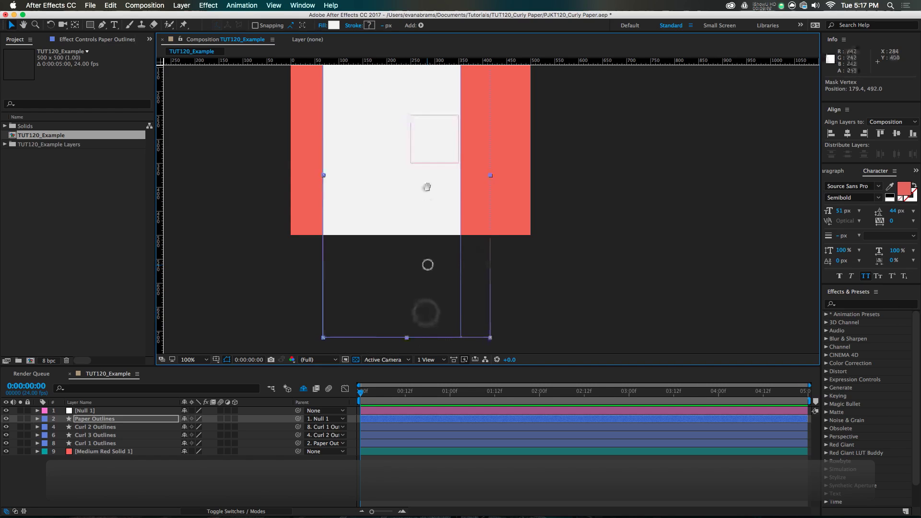
scroll(425, 259, "up", 3)
scroll(425, 258, "down", 2)
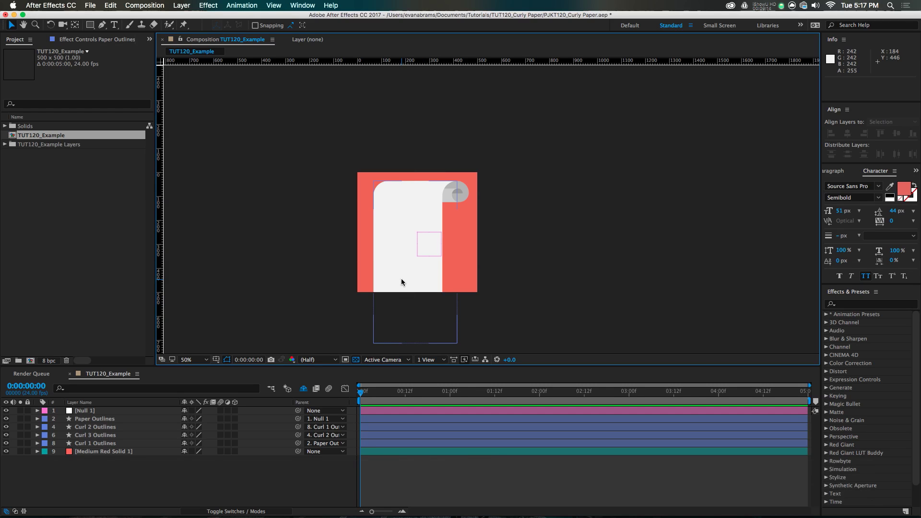
Step: Try moving Null 1 to test the parented paper and curls, and undo the move
scroll(402, 278, "down", 1)
scroll(410, 249, "up", 3)
scroll(415, 232, "down", 2)
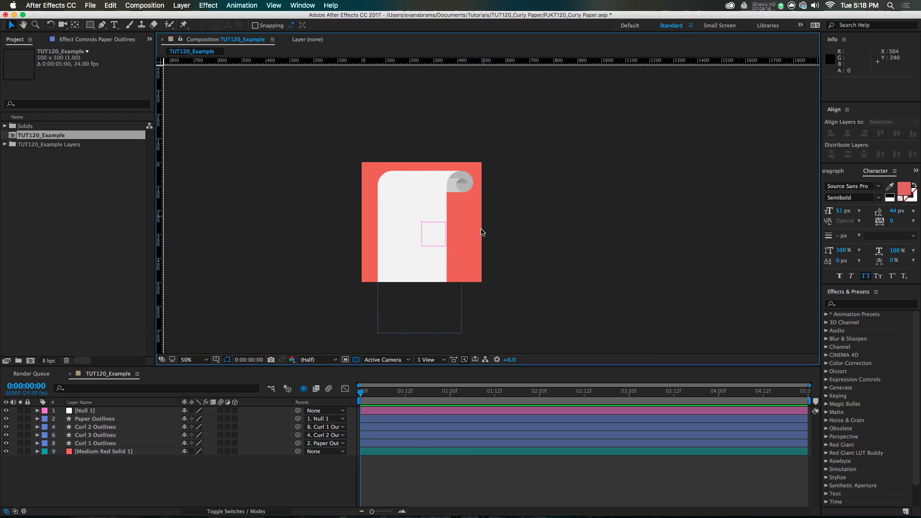
left_click(376, 411)
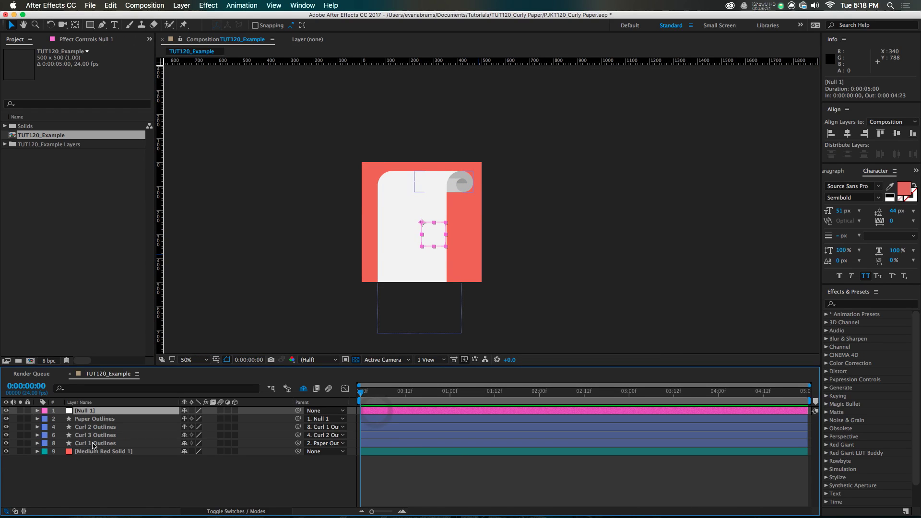
left_click(106, 420)
left_click(98, 411)
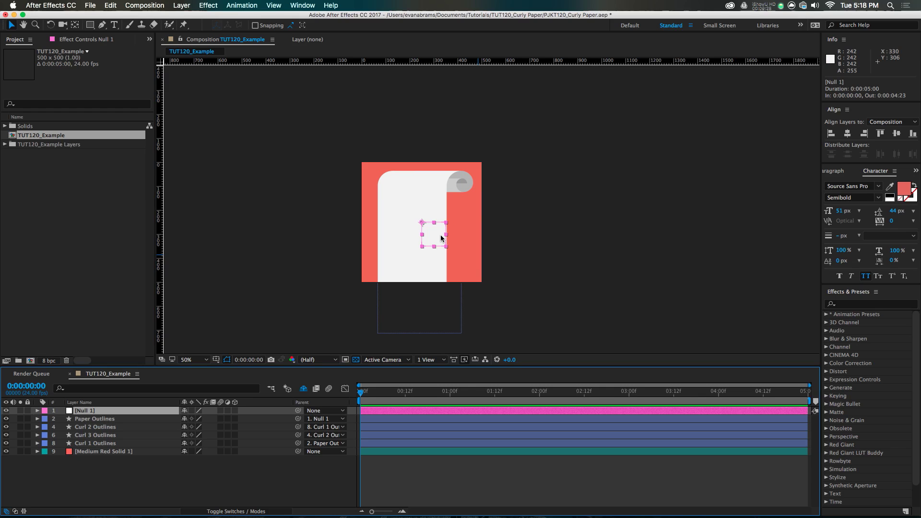
left_click_drag(441, 238, 435, 237)
key("super+z")
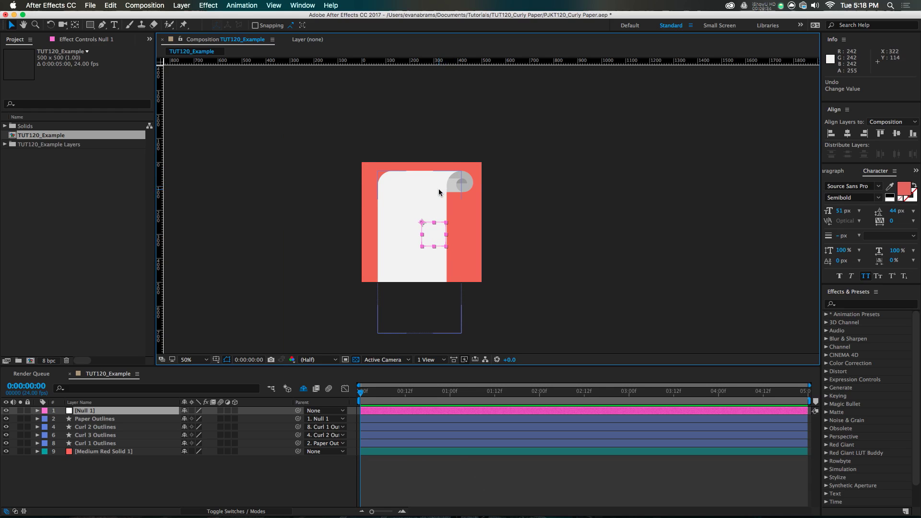
Step: Add a text layer on the paper reading "Paper is fun!", with each word on its own line
key("period")
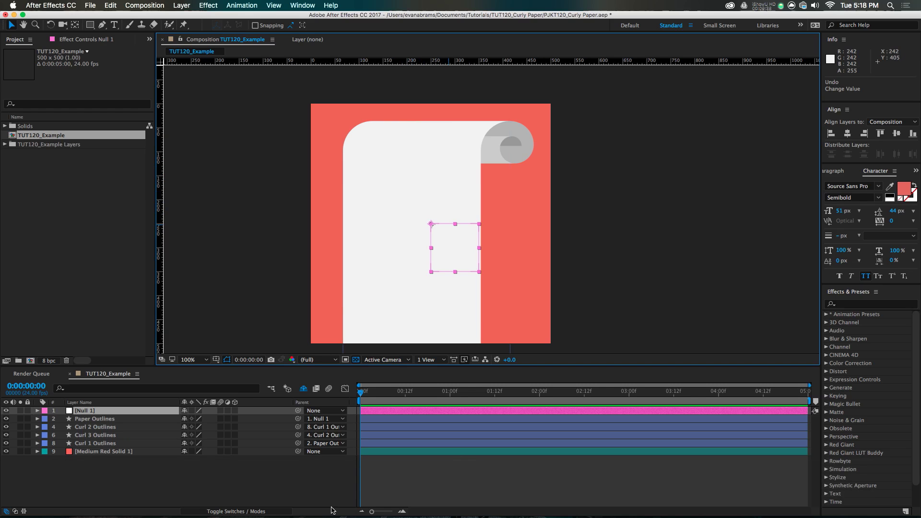
key("super+t")
left_click(386, 219)
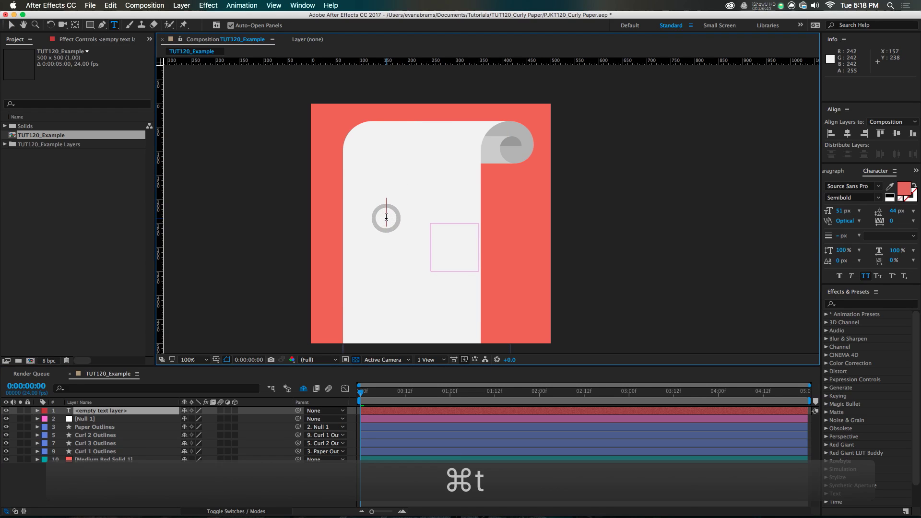
type("Paper ")
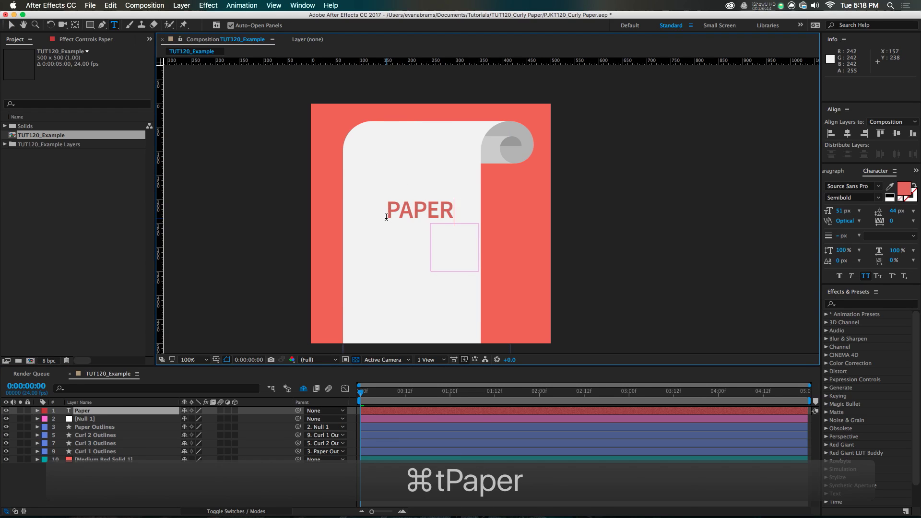
type("is")
key("Return")
type("fun!")
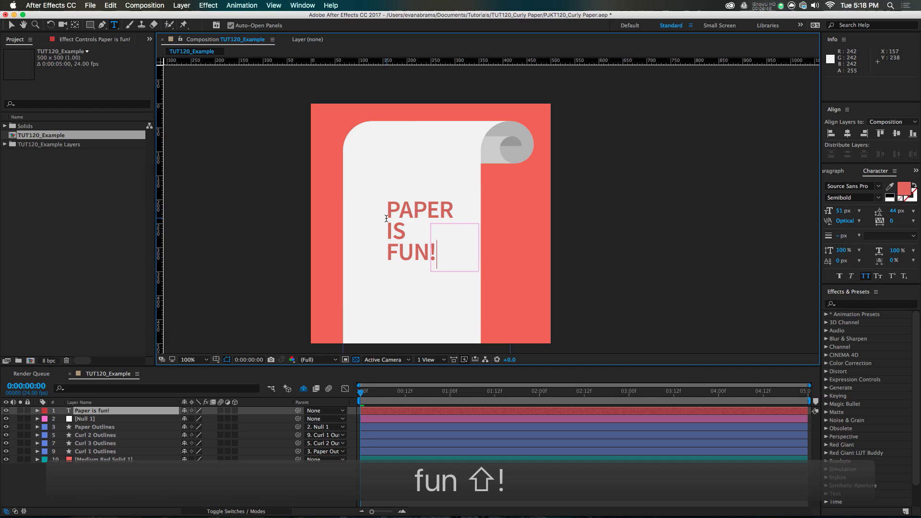
key("KP_Enter")
key("v")
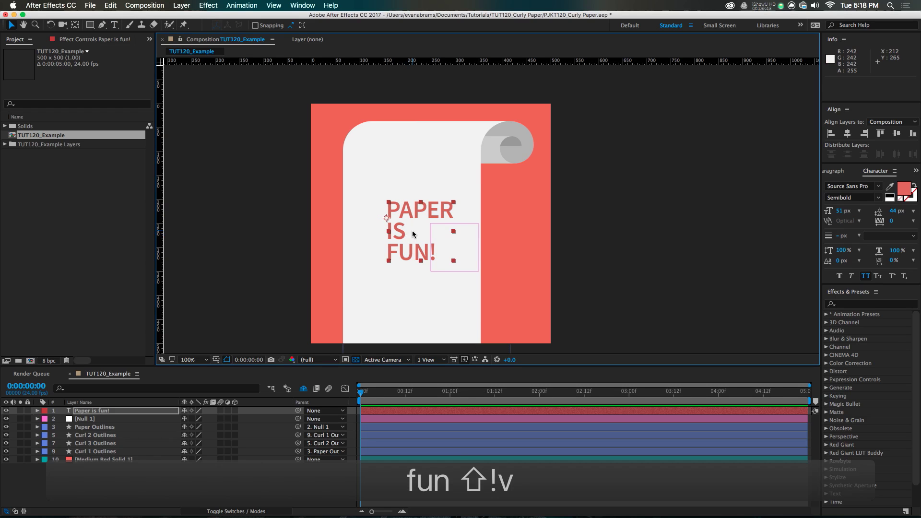
Step: Enlarge the text to nearly the paper's width, position it at about 88, 231.5, and parent it to Null 1
left_click_drag(444, 251, 493, 291)
left_click_drag(404, 194, 382, 197)
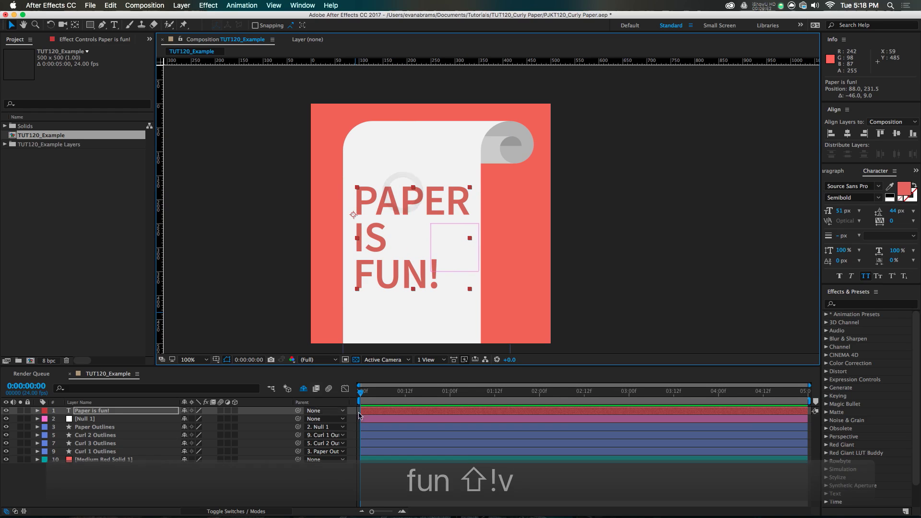
left_click_drag(297, 411, 142, 421)
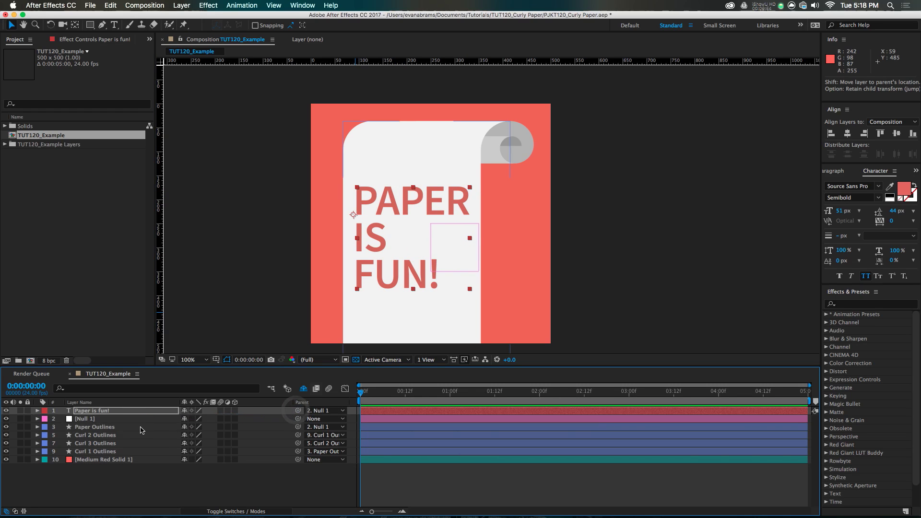
Step: Try scaling the Paper Outlines layer up to about 134% to test the parented curls, and undo the scaling
left_click(140, 427)
key("s")
left_click_drag(204, 435, 197, 434)
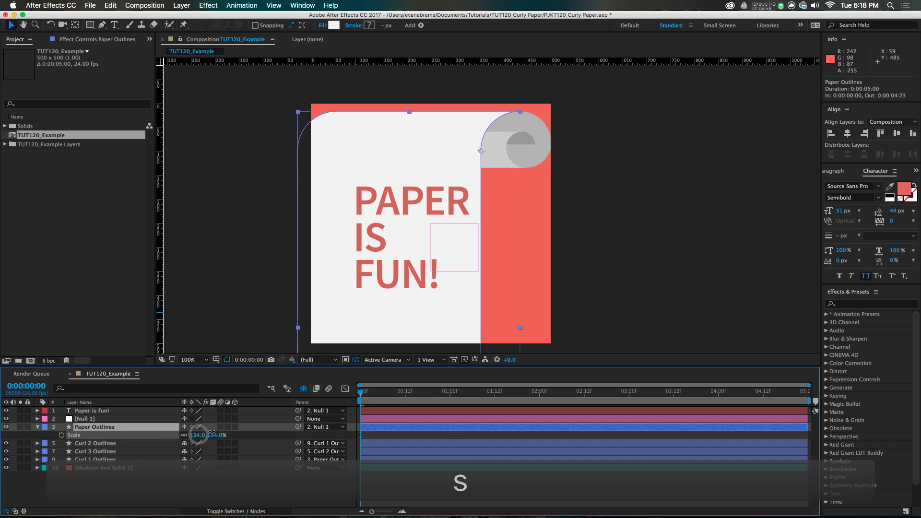
key("super+z")
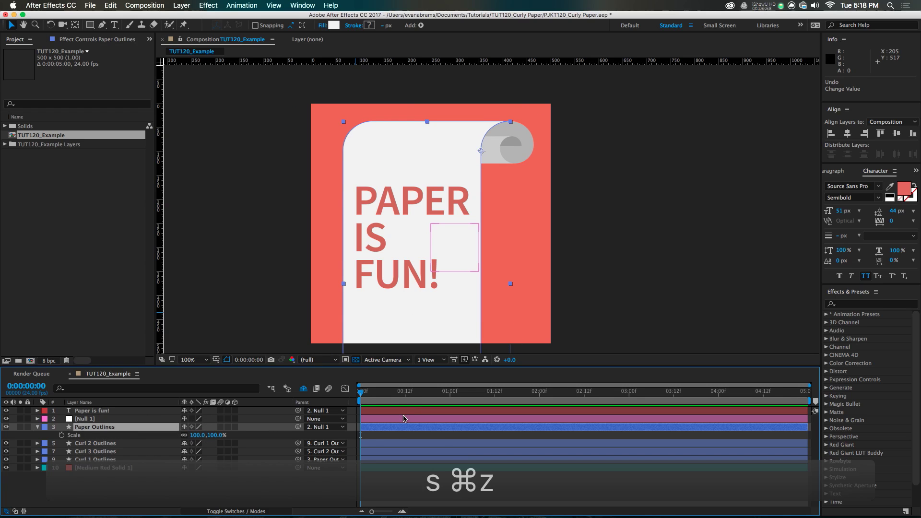
Step: Try moving Null 1 to test that the paper, curls and text follow it, and undo the move
left_click(403, 418)
left_click_drag(436, 242, 436, 234)
key("super+z")
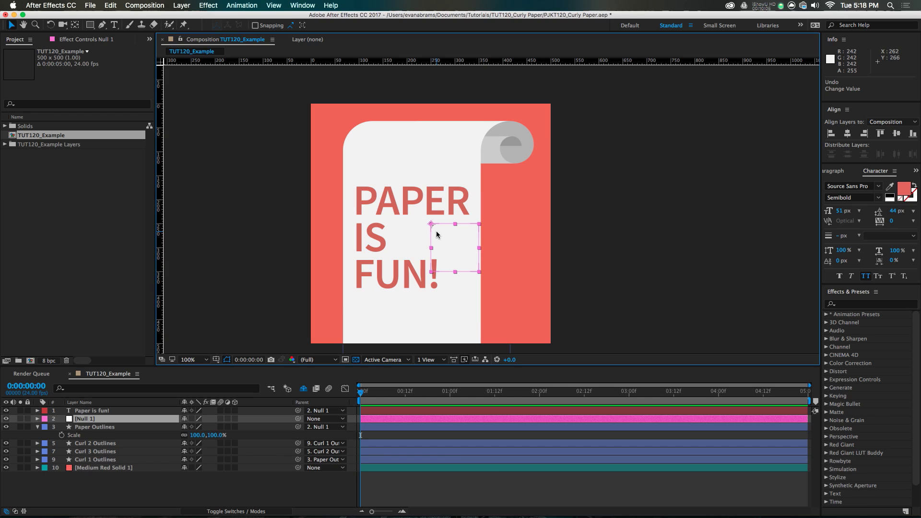
left_click(395, 480)
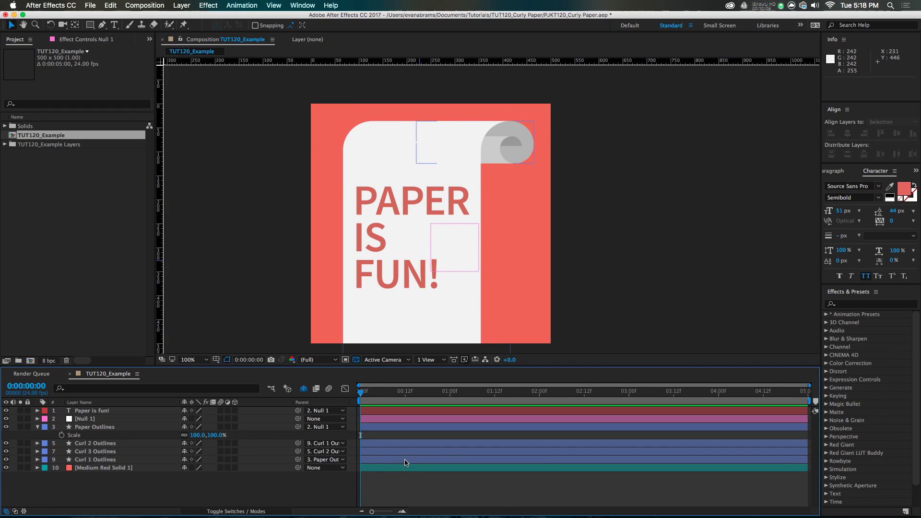
Step: Start keyframing Null 1's Position at frame 0, keeping its value at 250, 250
left_click(373, 418)
key("p")
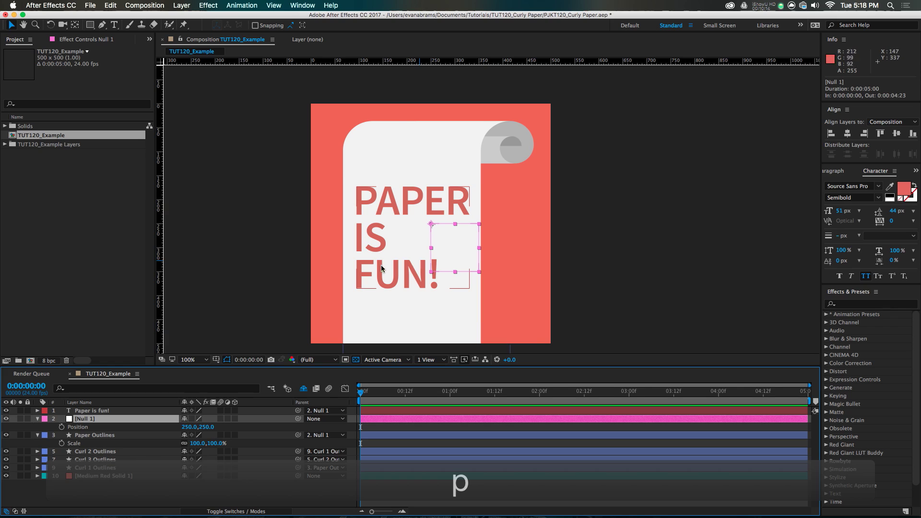
left_click(62, 427)
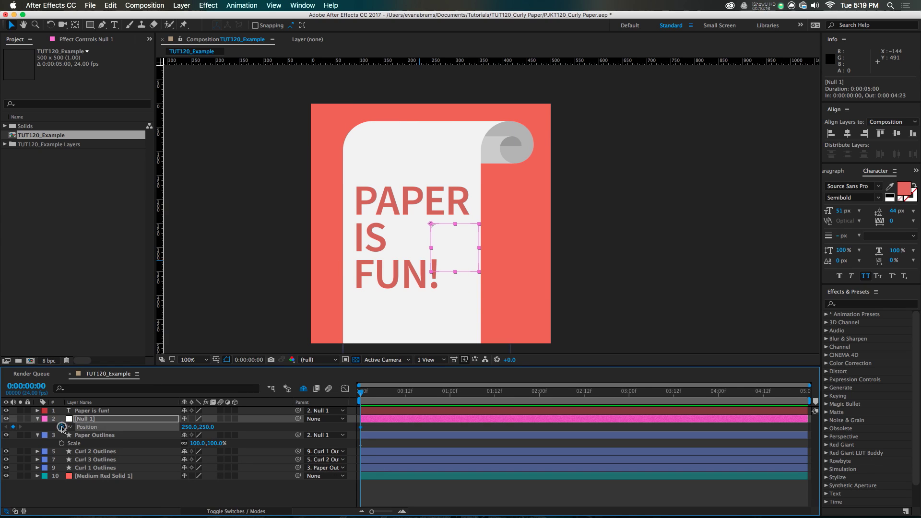
key("equal")
key("equal")
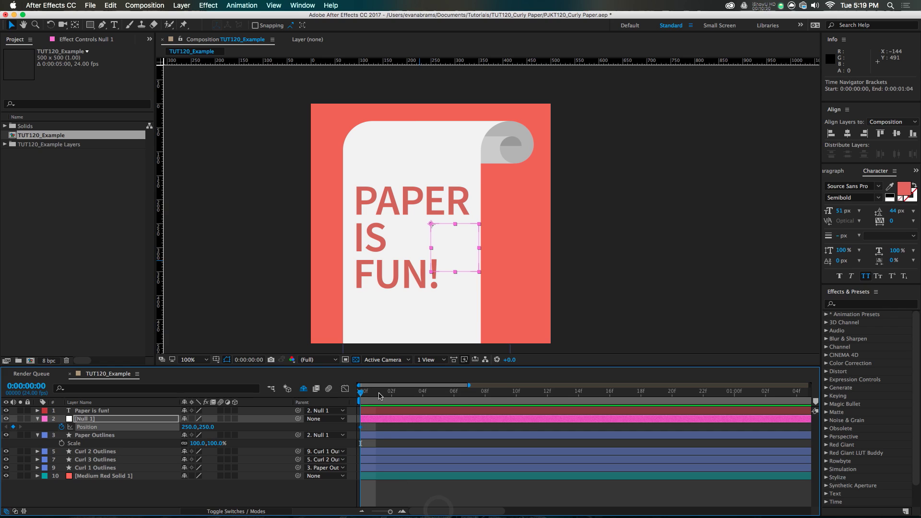
Step: Add a Position keyframe for Null 1 at 0:00:00:09 with its value kept at 250, 250
key("Page_Down")
key("Page_Down")
key("Page_Down")
key("Page_Down")
key("Page_Down")
key("Page_Down")
key("Page_Down")
key("Page_Down")
key("Page_Down")
key("Page_Down")
key("Page_Up")
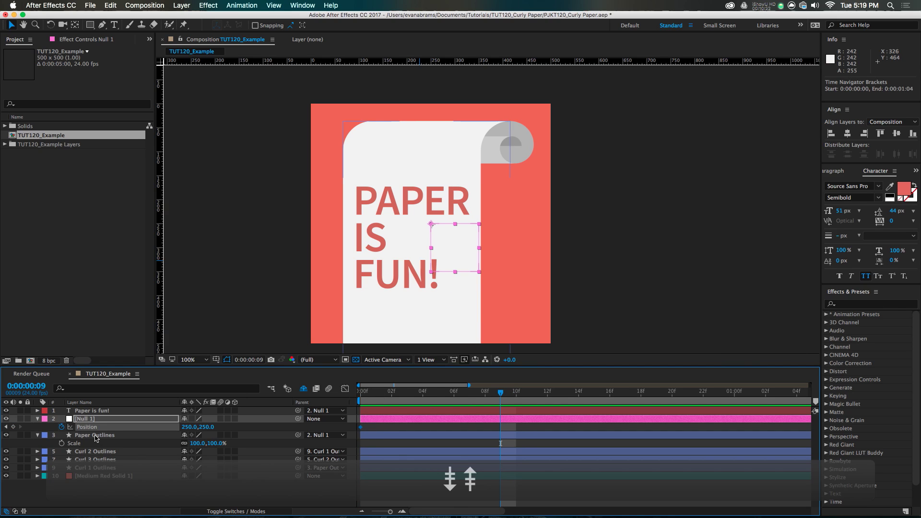
left_click(13, 426)
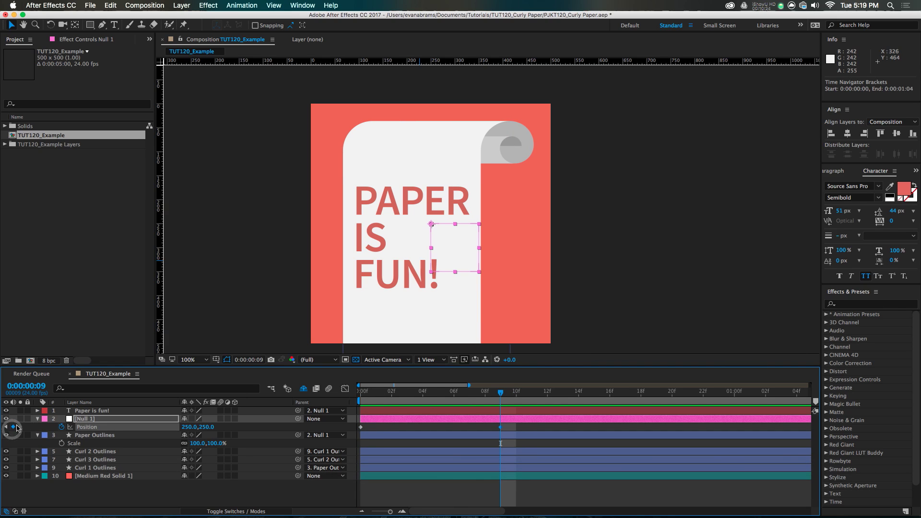
Step: Add a third Position keyframe for Null 1 at 0:00:00:17, holding the value 250, 250
key("Page_Down")
key("Page_Down")
key("Page_Down")
key("Page_Down")
key("Page_Down")
key("Page_Down")
key("Page_Down")
key("Page_Down")
key("Page_Down")
key("Page_Down")
key("Page_Up")
key("Page_Up")
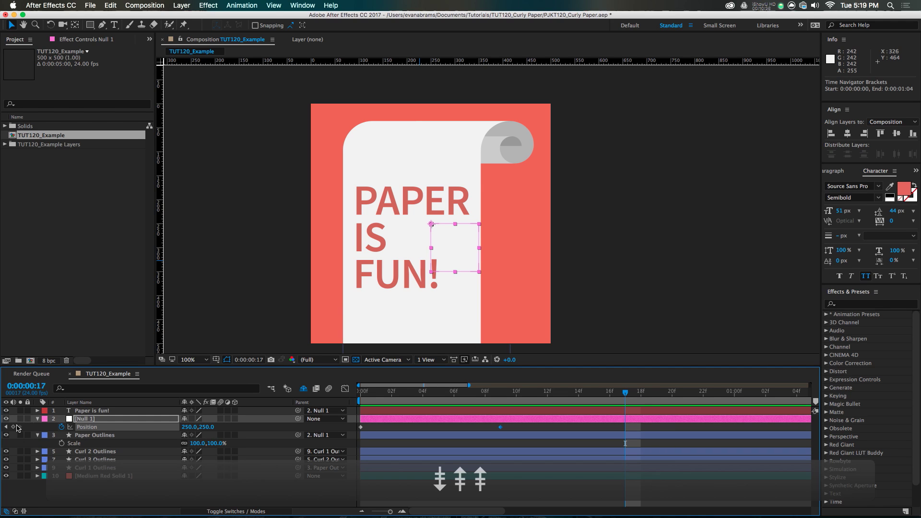
left_click(13, 426)
Step: At frame 0, move Null 1 straight down to position 250, 732 so the paper starts below the composition
left_click_drag(325, 230, 408, 248)
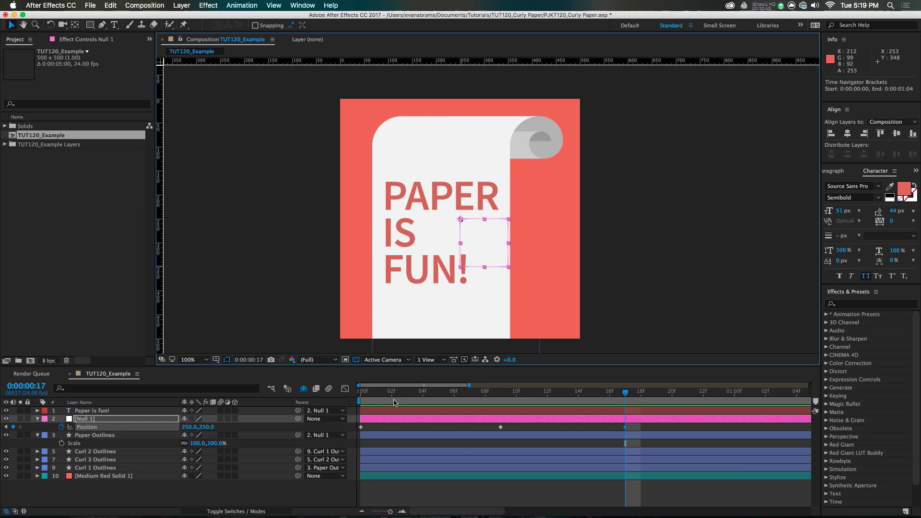
key("Home")
scroll(417, 277, "down", 2)
left_click_drag(440, 331, 442, 349)
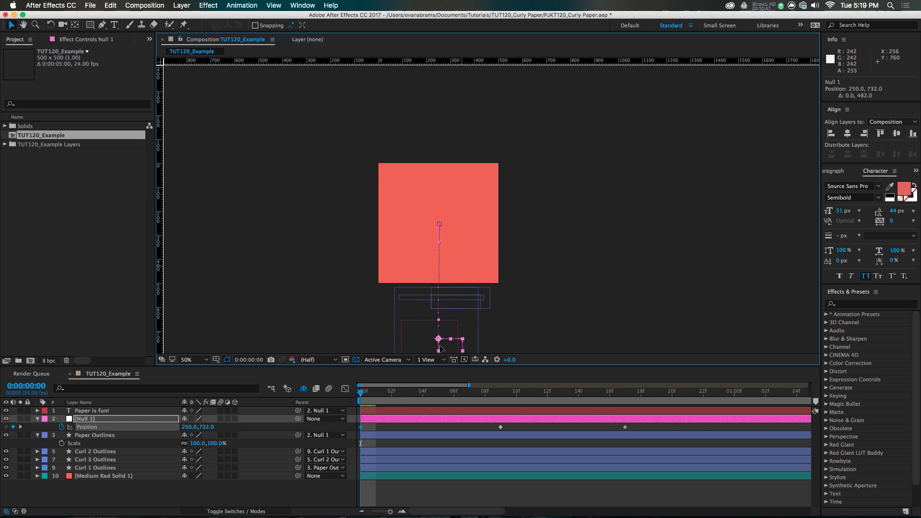
Step: At frame 9, raise Null 1 to position 250, 222 as an overshoot, and preview the motion through frame 17
left_click(499, 401)
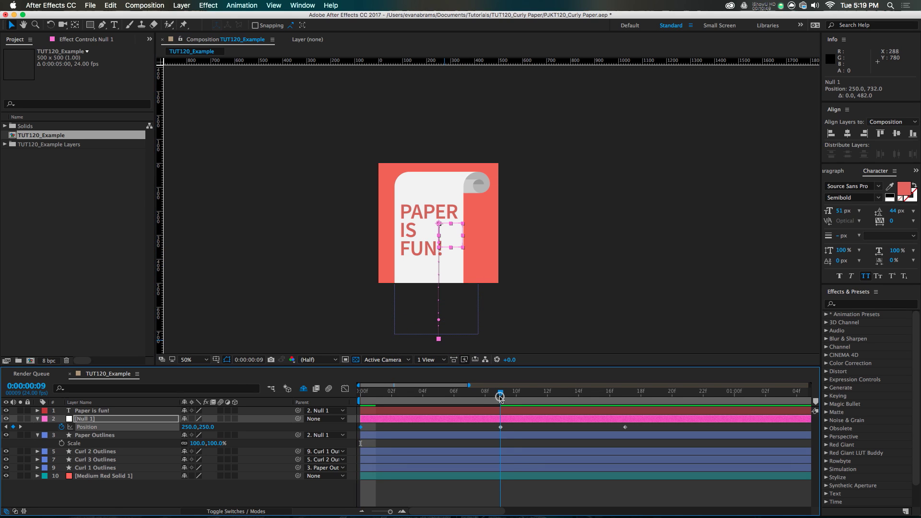
left_click(501, 427)
scroll(430, 207, "up", 1)
left_click_drag(473, 262, 474, 249)
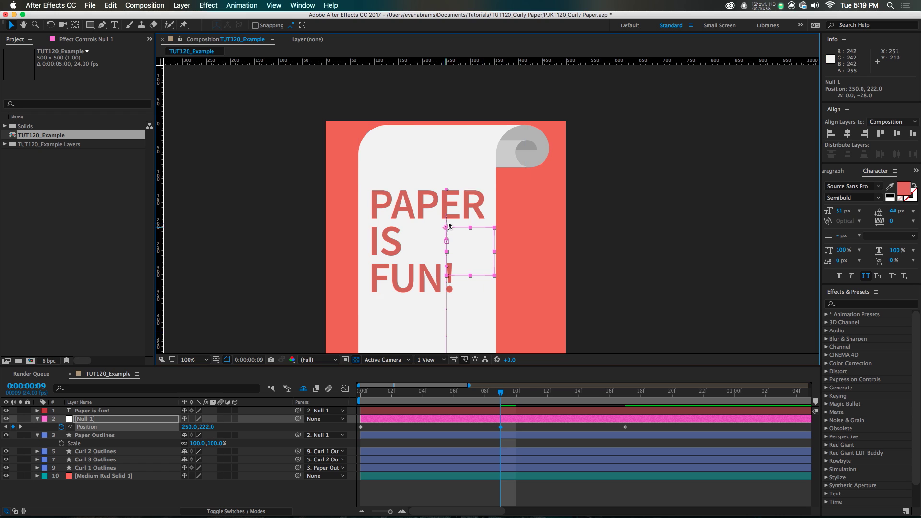
scroll(448, 223, "up", 3)
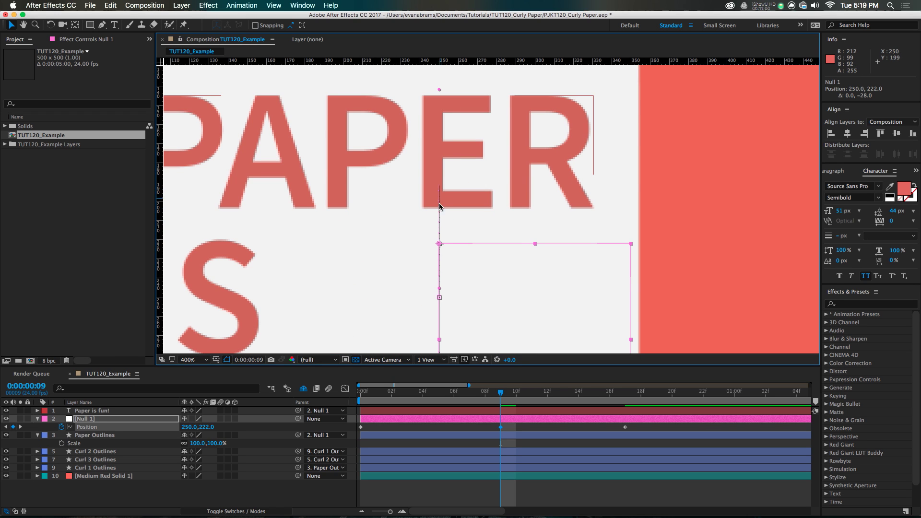
scroll(439, 243, "down", 3)
key("space")
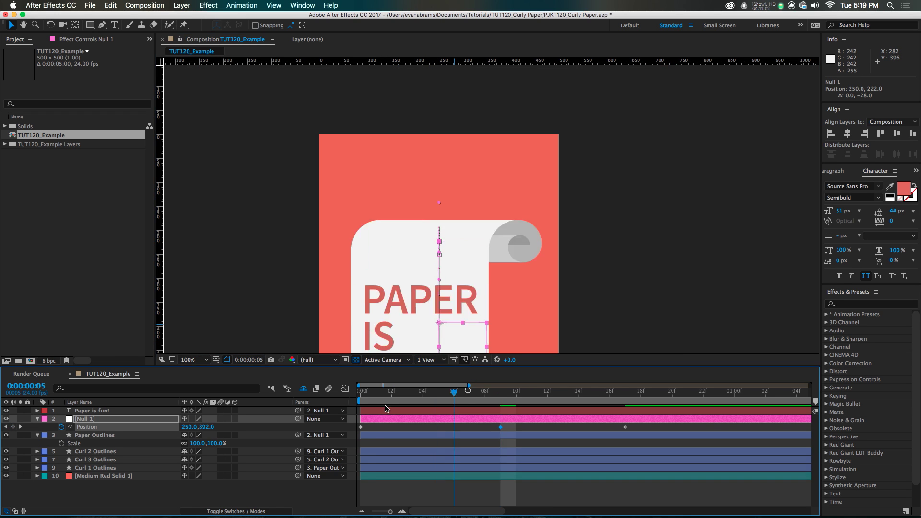
left_click_drag(477, 401, 625, 421)
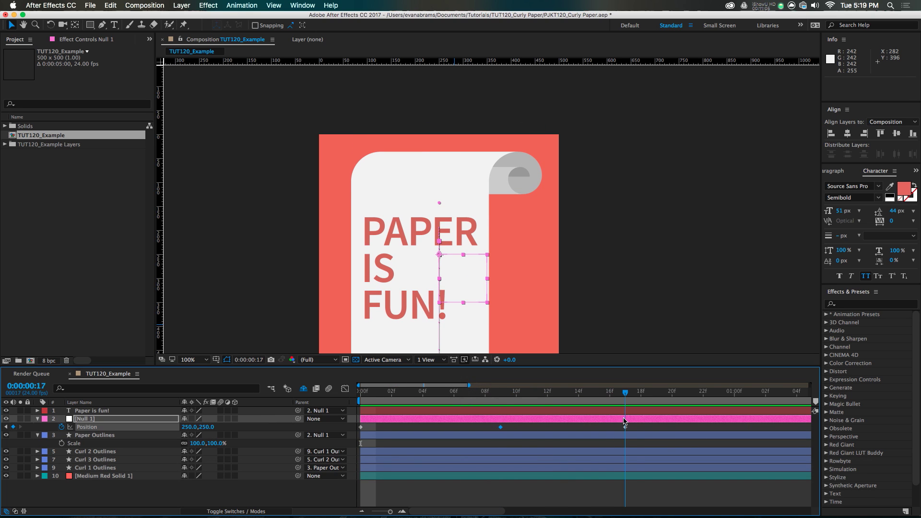
Step: Set the spatial interpolation of all Null 1 Position keyframes to Linear and preview the motion
left_click(76, 426)
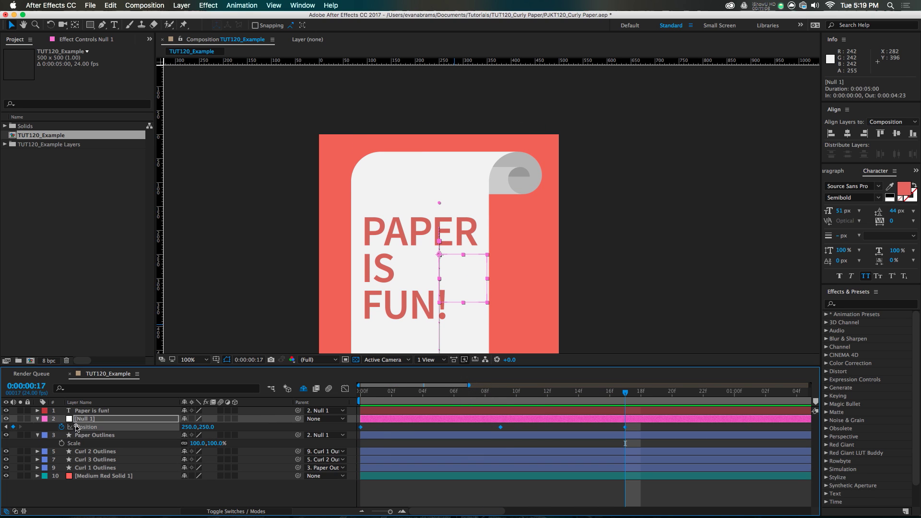
right_click(501, 427)
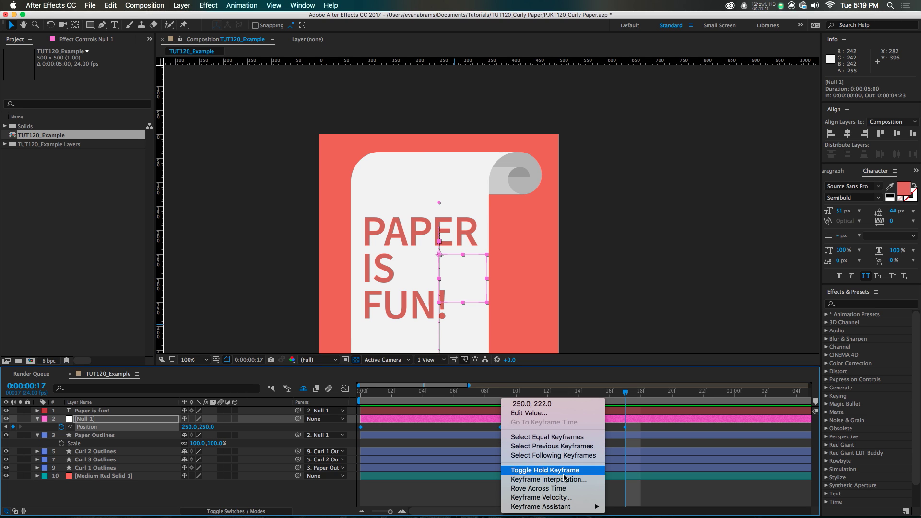
left_click(527, 479)
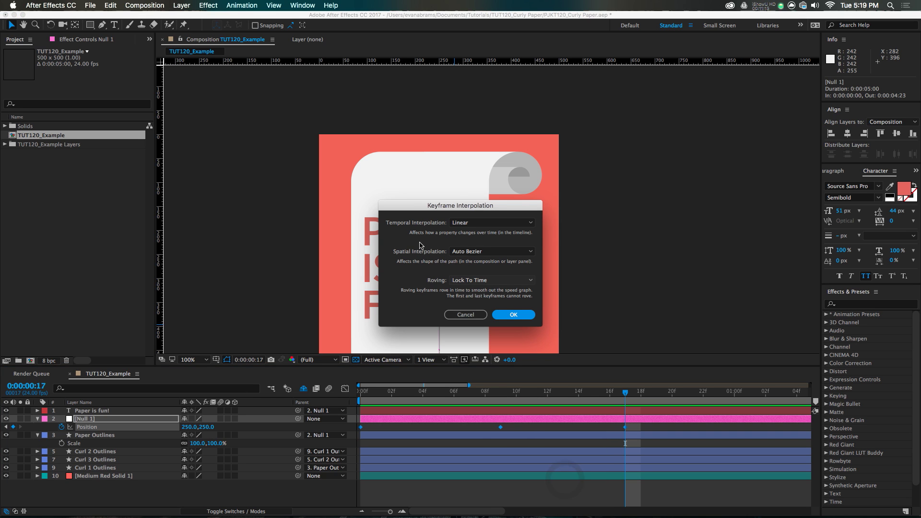
left_click(494, 252)
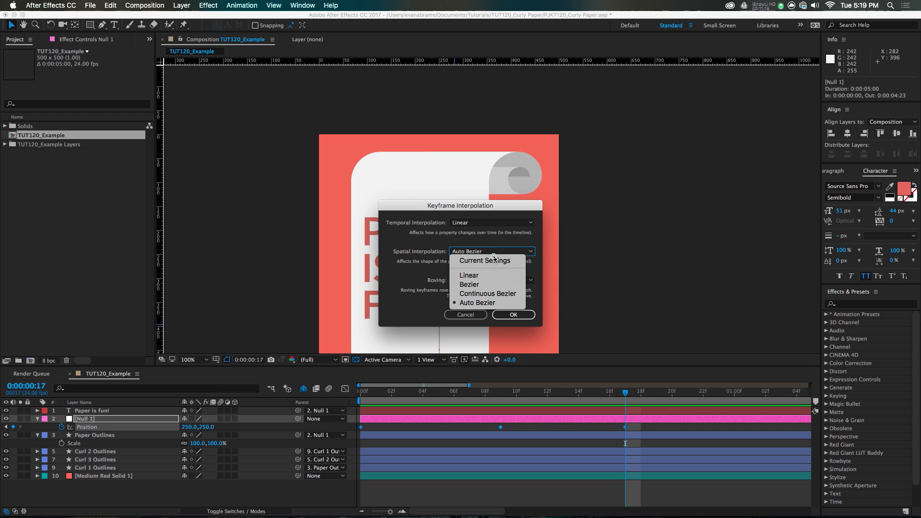
left_click(469, 276)
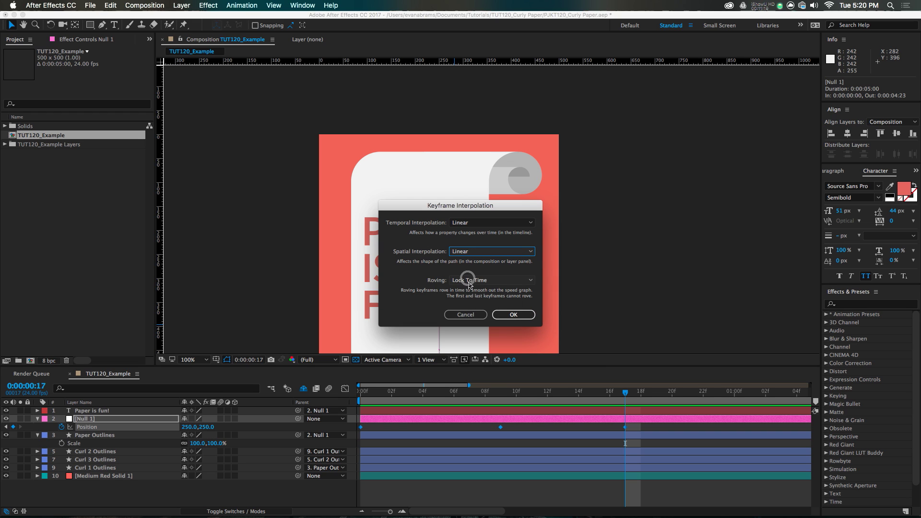
left_click(514, 315)
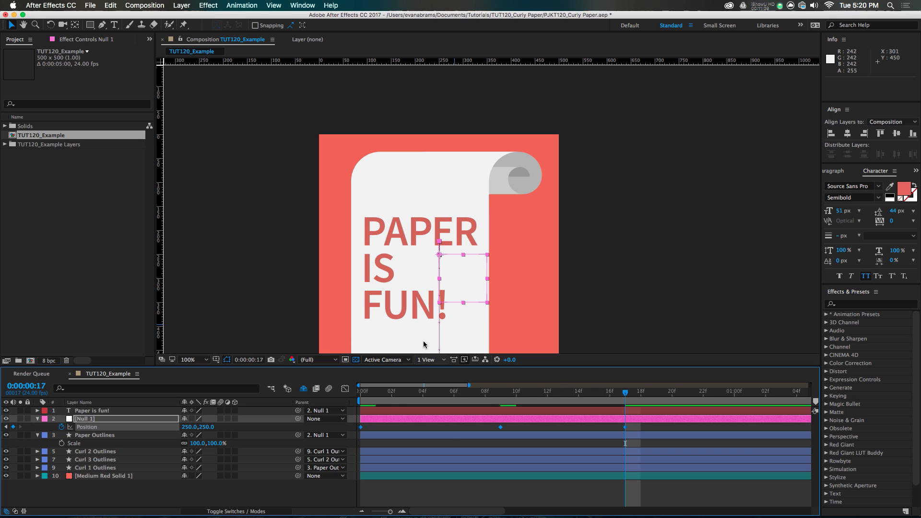
key("space")
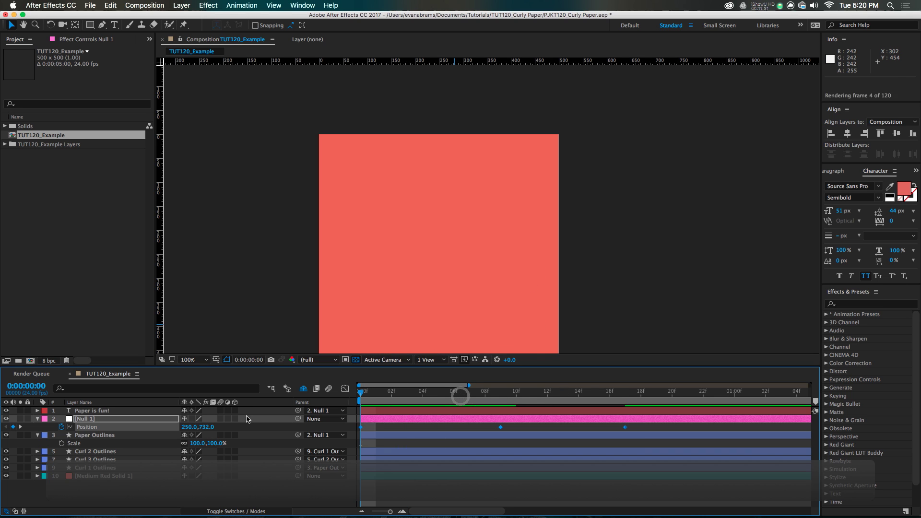
left_click_drag(422, 391, 625, 412)
left_click_drag(551, 328, 579, 298)
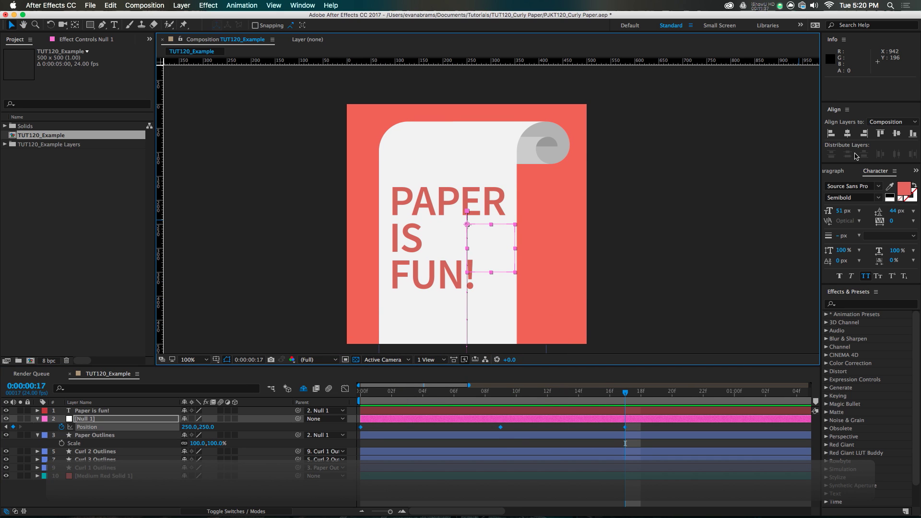
Step: Show the speed graph for Null 1's Position and apply Easy Ease to all three keyframes
left_click(345, 389)
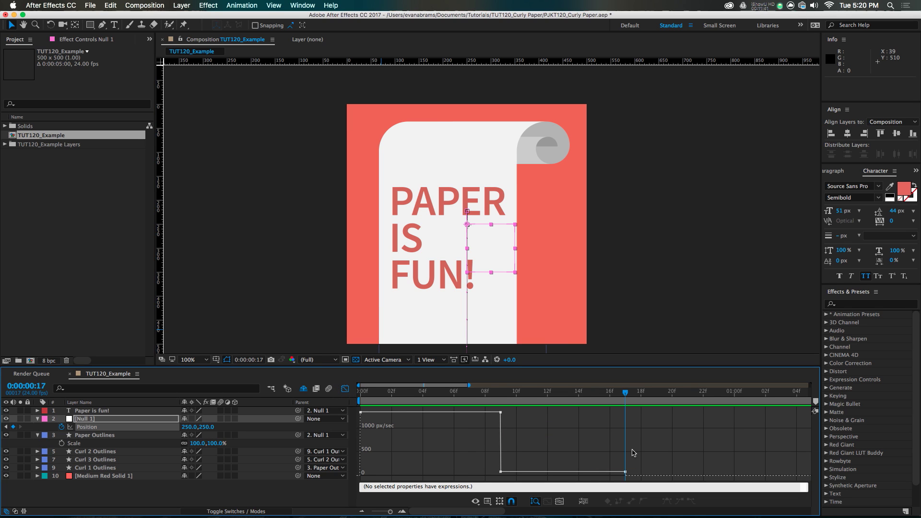
scroll(630, 451, "down", 2)
left_click(121, 428)
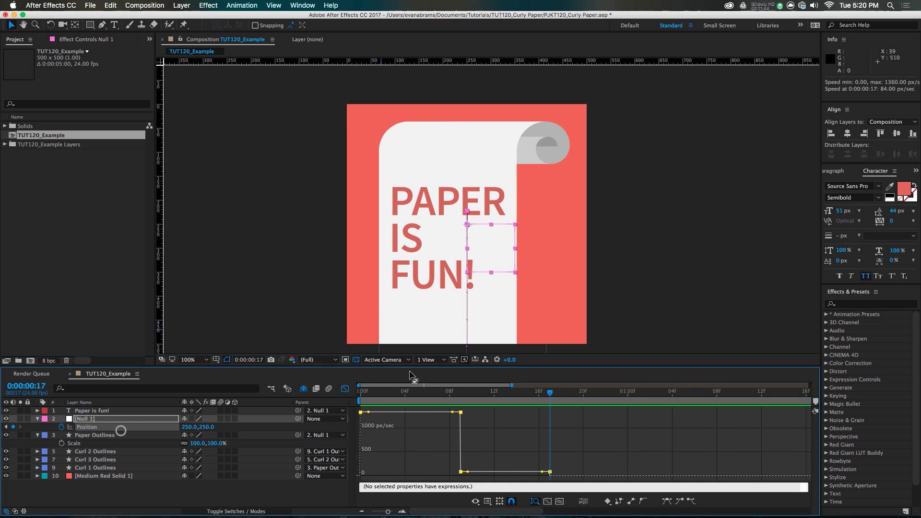
left_click(667, 502)
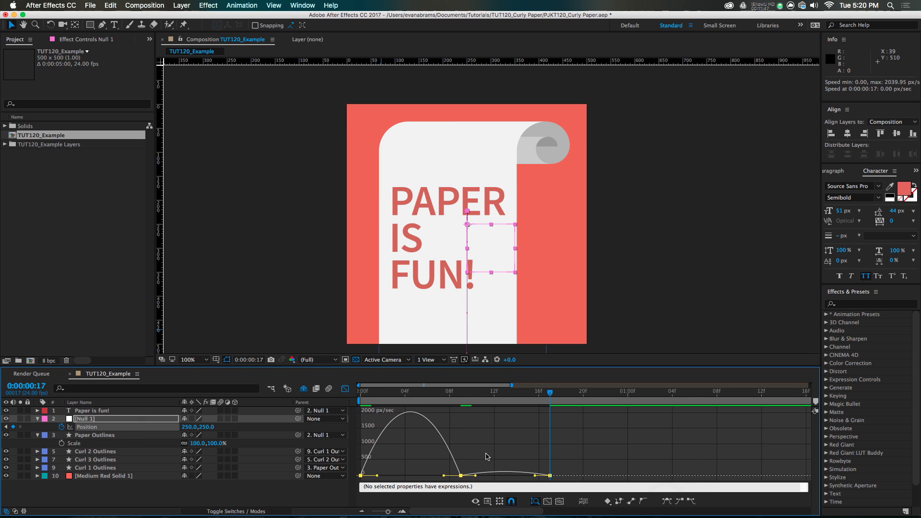
Step: Make the first Position keyframe linear and reshape the speed curve to peak near frame 1 and slow gradually into frame 9
left_click(386, 461)
key("shift+F3")
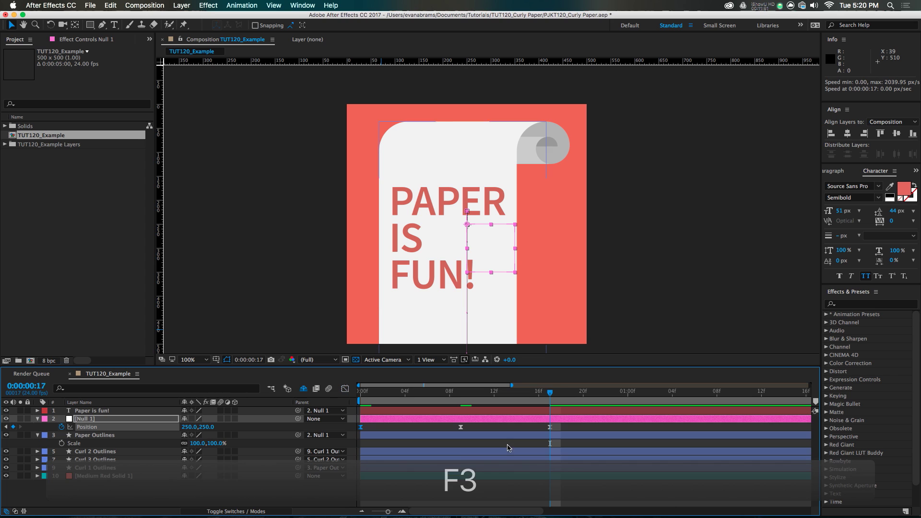
left_click(361, 427)
key("shift+F3")
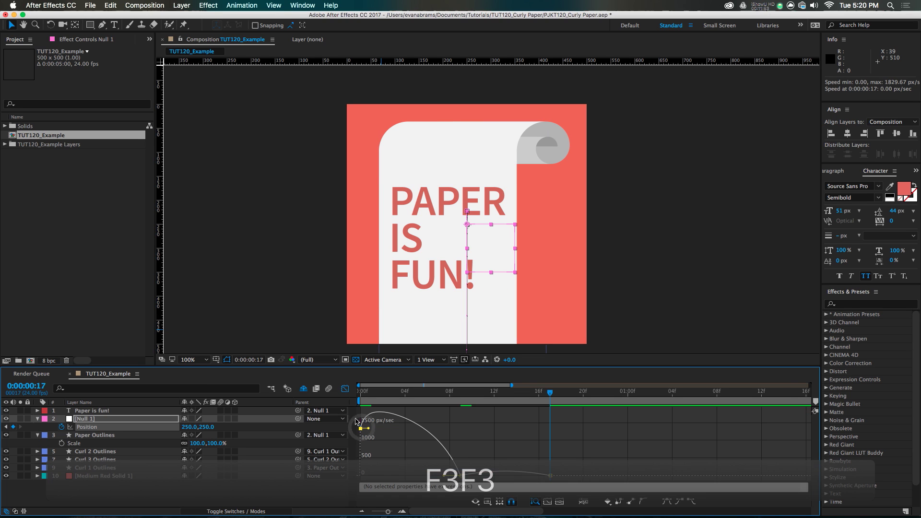
left_click_drag(368, 428, 375, 476)
Step: Play back and scrub the paper's rise between frames 1 and 16, and check the graph type options
left_click(368, 398)
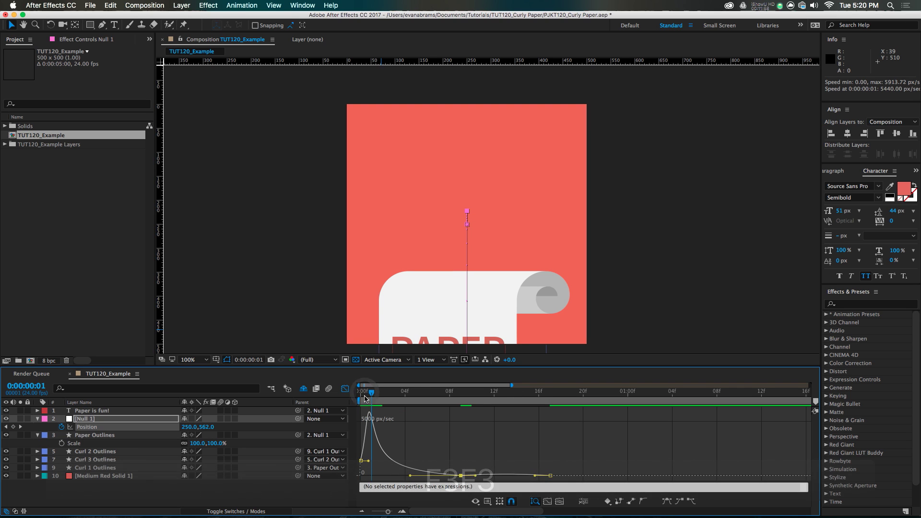
key("space")
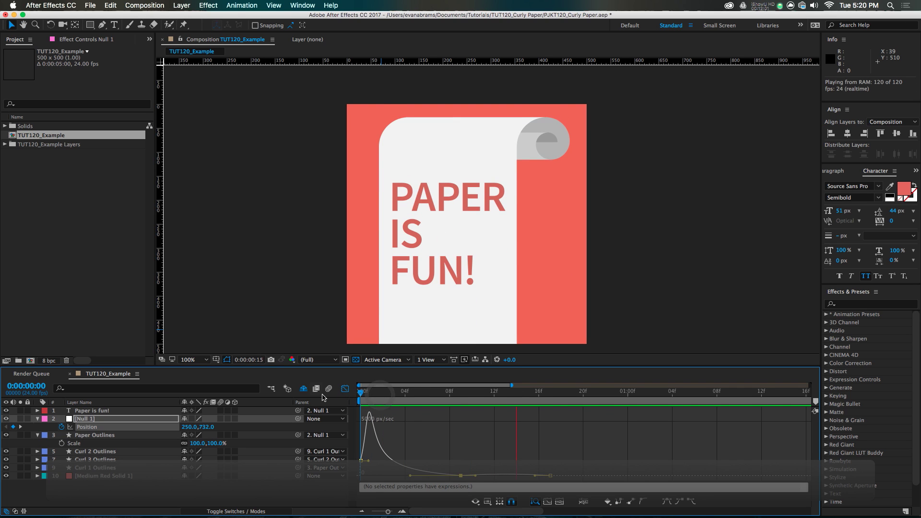
left_click_drag(363, 395, 538, 401)
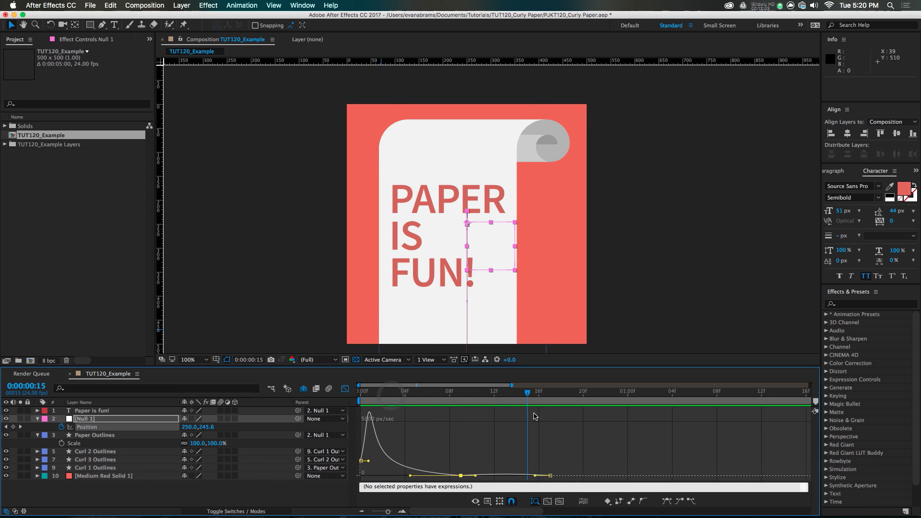
left_click(489, 502)
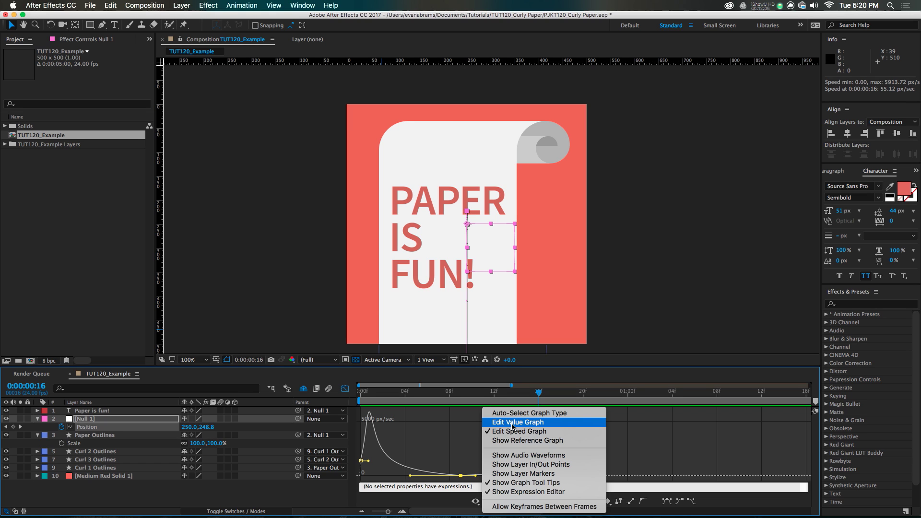
left_click(446, 443)
left_click(370, 392)
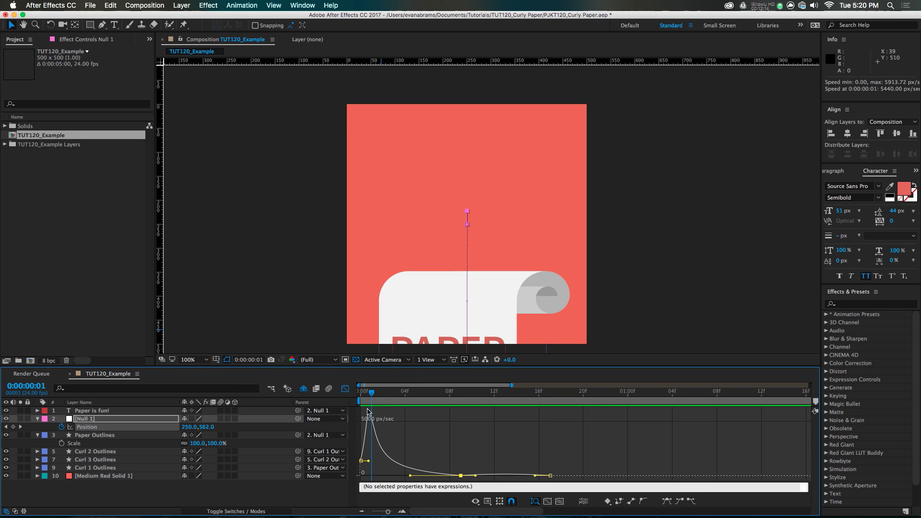
Step: Preview the paper's eased rise from frame 0 to check the motion of the curls
left_click_drag(372, 400, 365, 400)
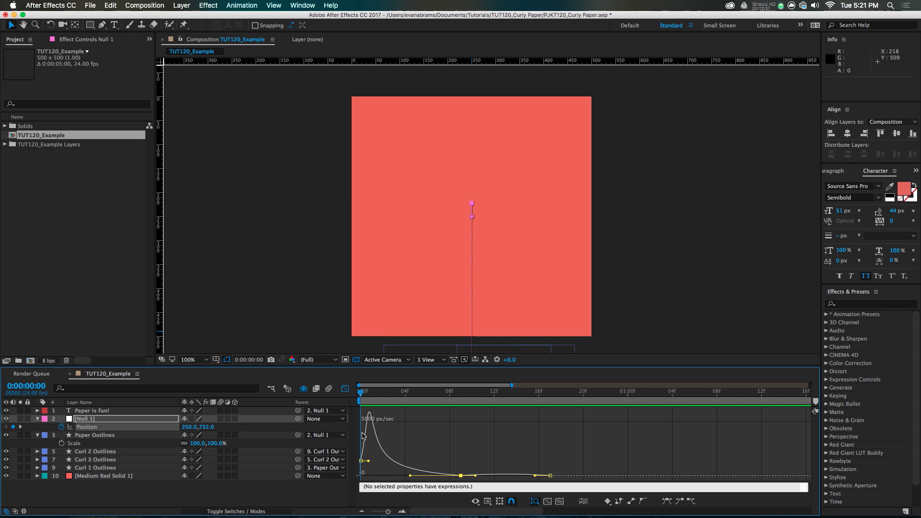
key("space")
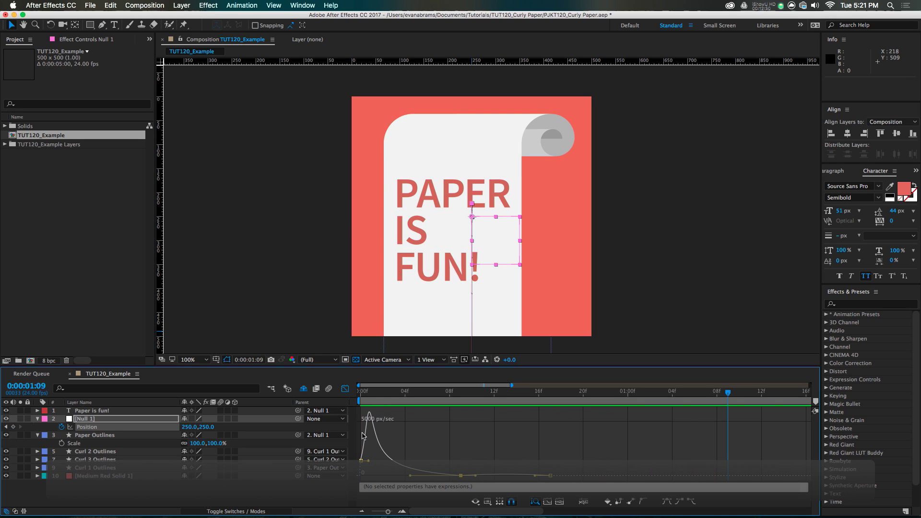
left_click(566, 148)
left_click_drag(379, 393, 361, 399)
key("space")
left_click(550, 392)
Step: Return the timeline to layer bars and reveal Scale on Curl 1, Curl 2 and Curl 3 Outlines
key("shift+F3")
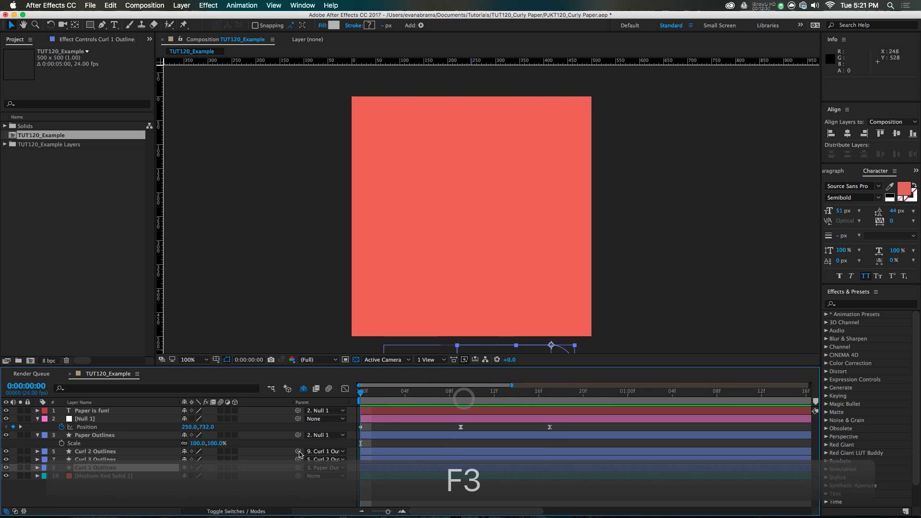
left_click(91, 452, "shift")
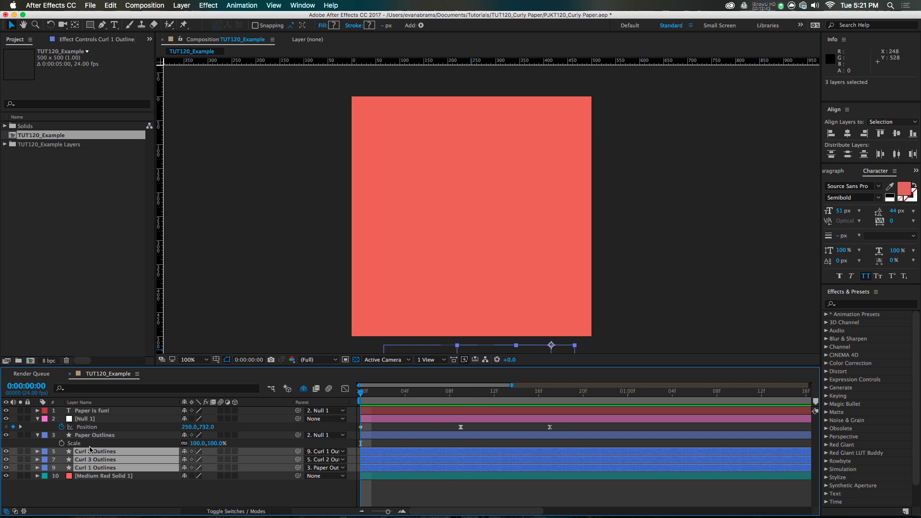
key("s")
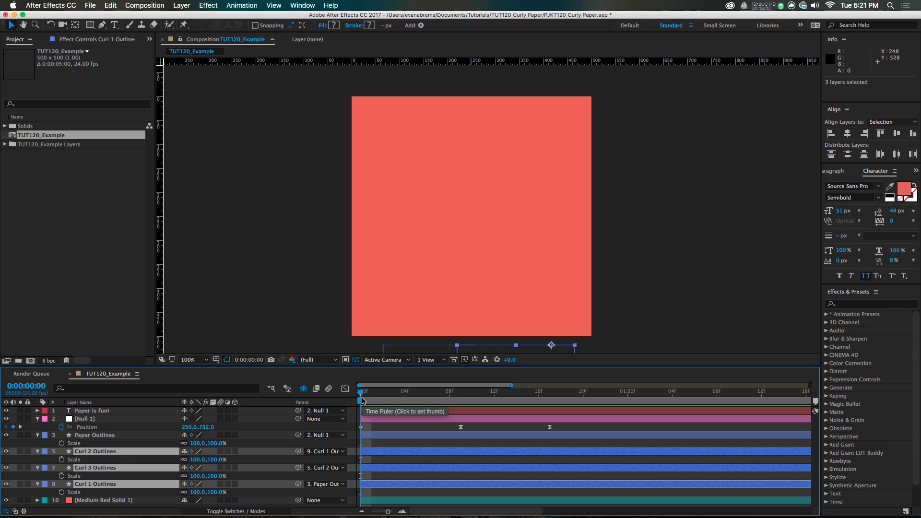
Step: Unlink the Scale proportions of the three curl layers and keyframe their Scale at frames 1 and 20
mouse_move(364, 396)
left_mouse_down()
mouse_move(386, 396)
mouse_move(367, 396)
mouse_move(374, 398)
left_mouse_up()
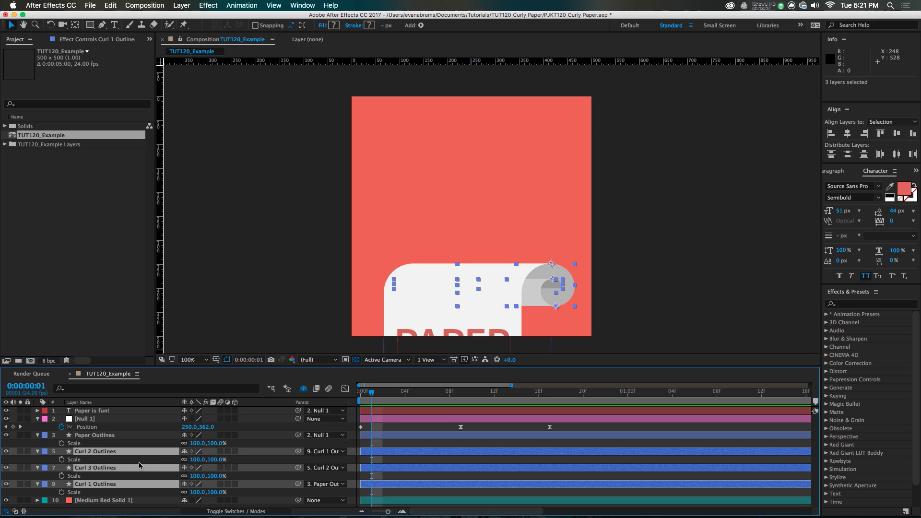
left_click(180, 461)
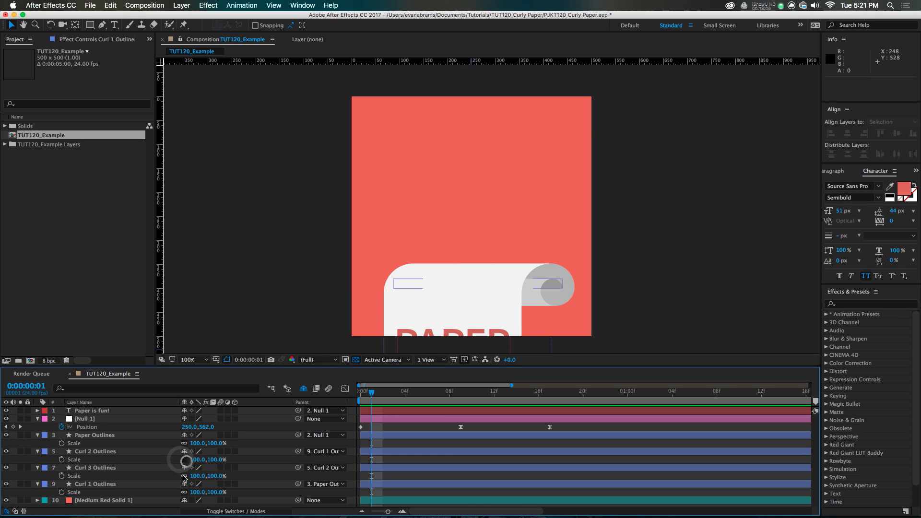
left_click(571, 283)
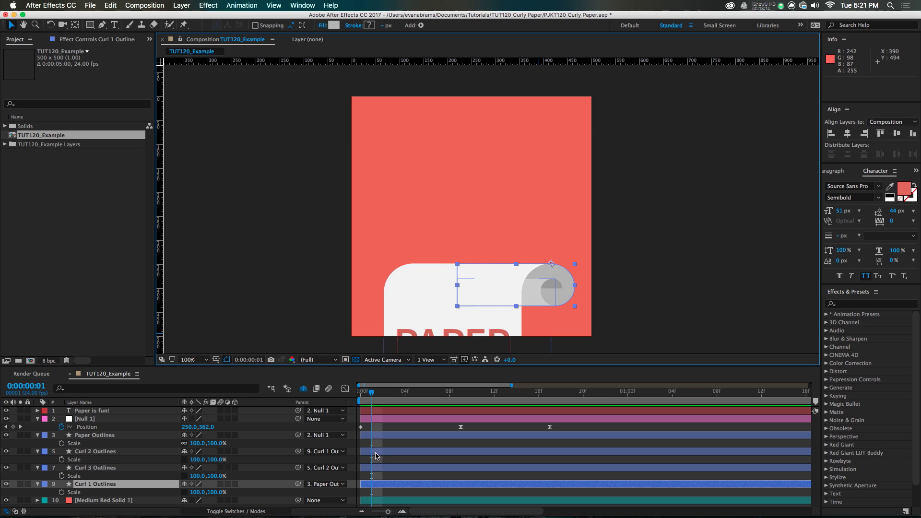
left_click(375, 452, "shift")
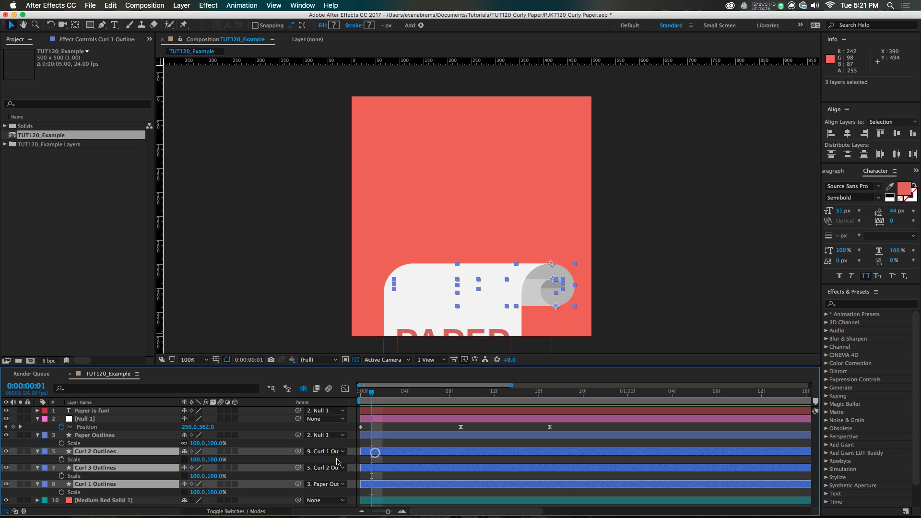
left_click(61, 460)
left_click_drag(370, 461, 585, 462)
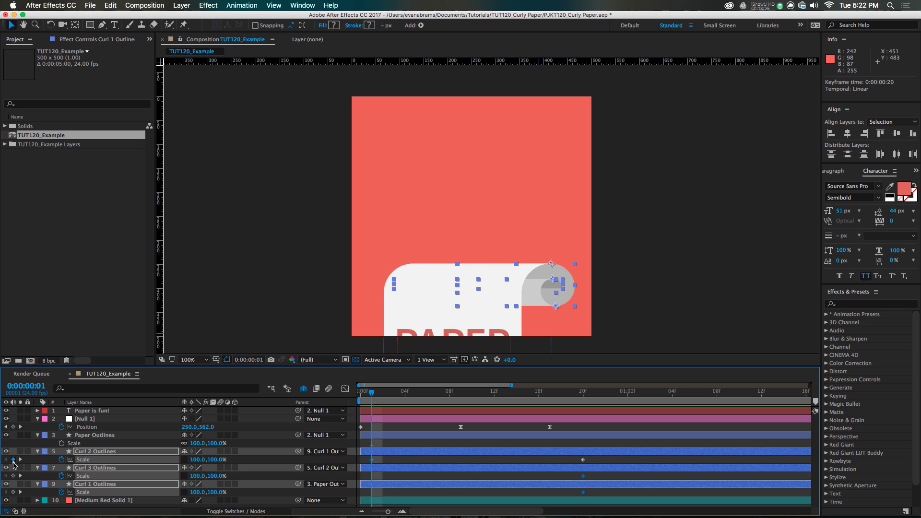
Step: At frame 1, stretch Curl 1 Outlines vertically and narrow it to a Scale of about 87% by 141%
scroll(537, 211, "up", 2)
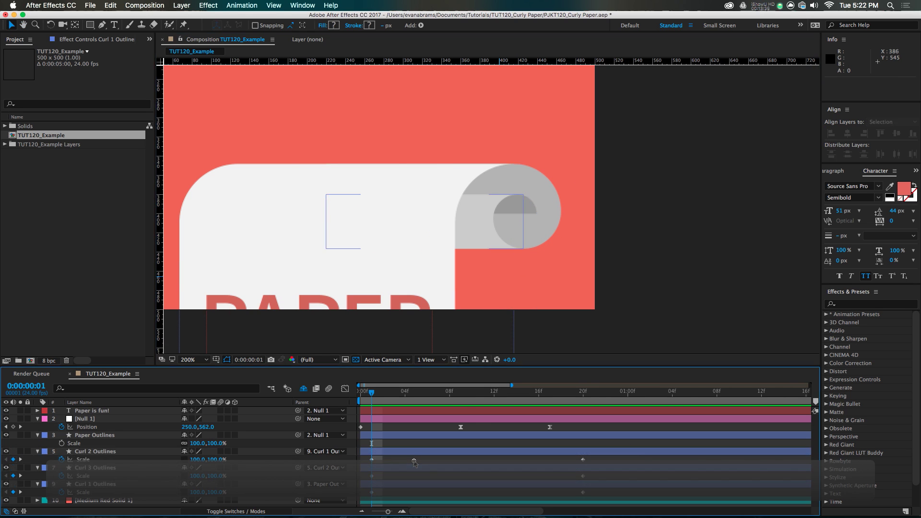
left_click(551, 217)
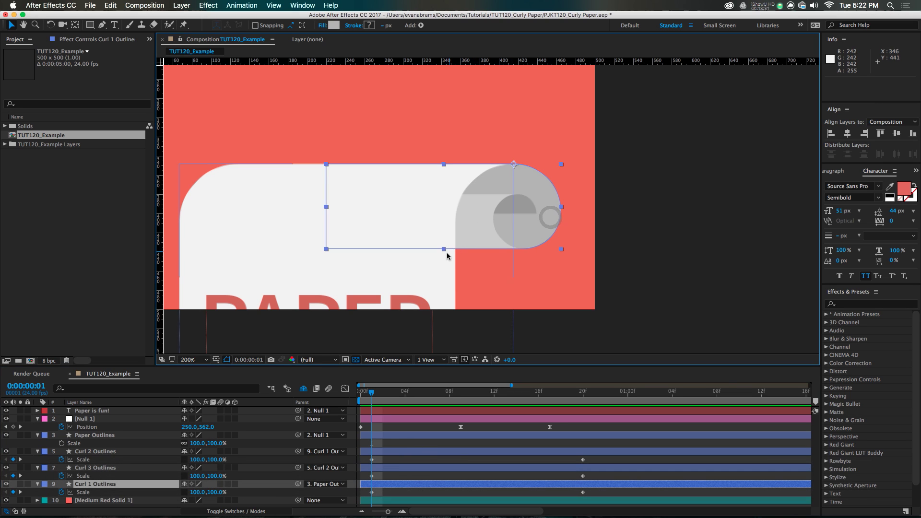
left_click_drag(443, 249, 438, 285)
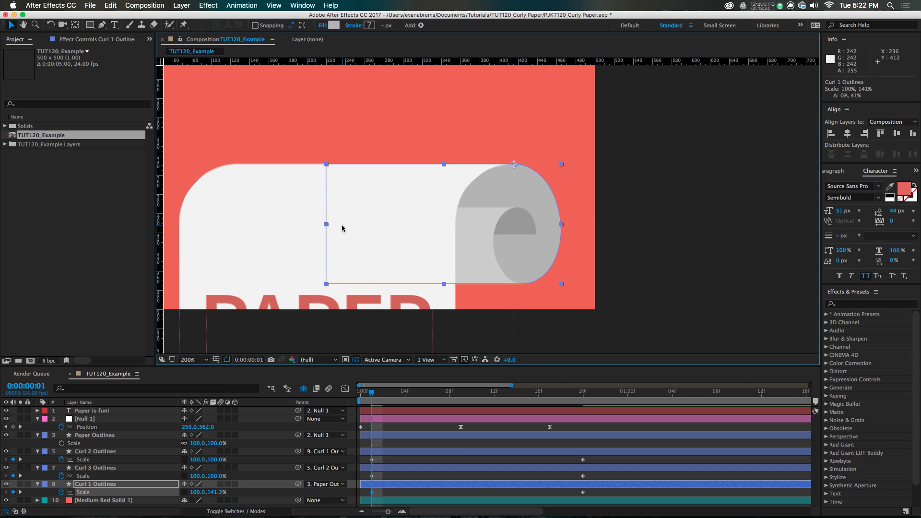
left_click_drag(325, 227, 351, 226)
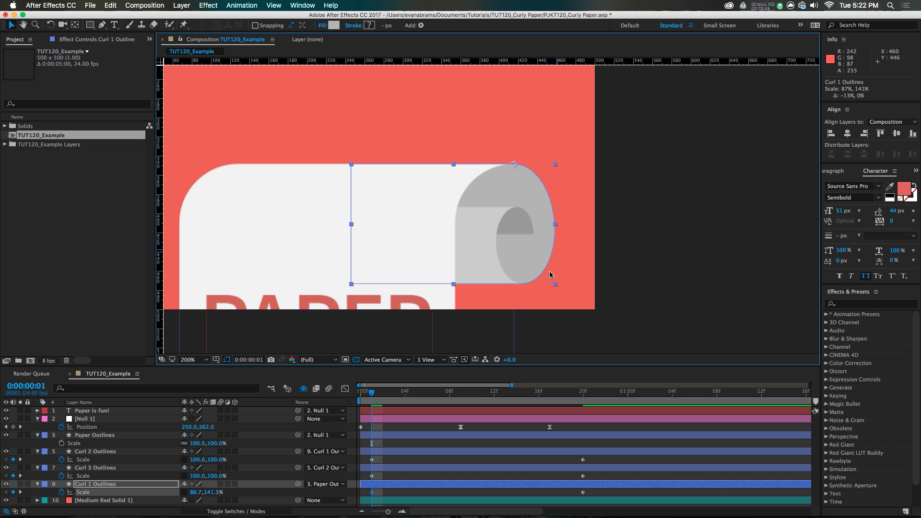
Step: At frame 9, squash and widen Curl 1 Outlines to a Scale of about 110% by 84%
left_click(454, 398)
scroll(532, 240, "down", 2)
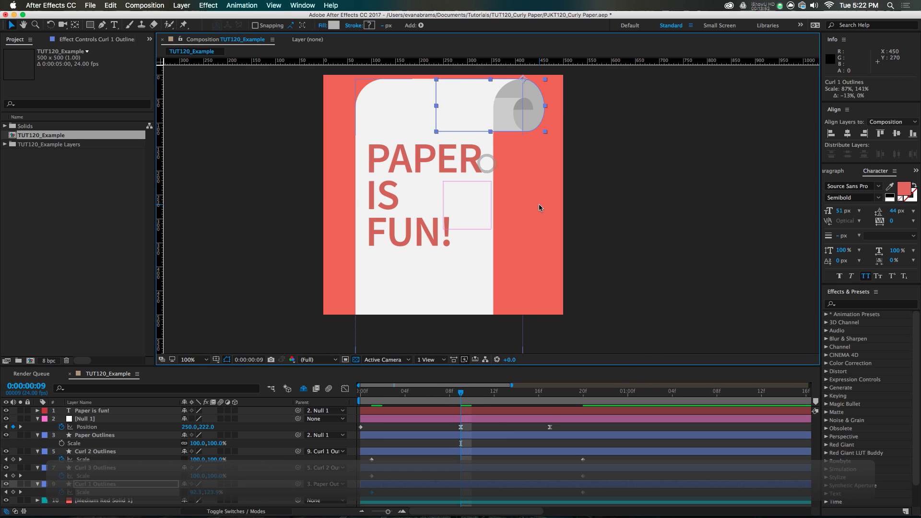
scroll(504, 192, "up", 3)
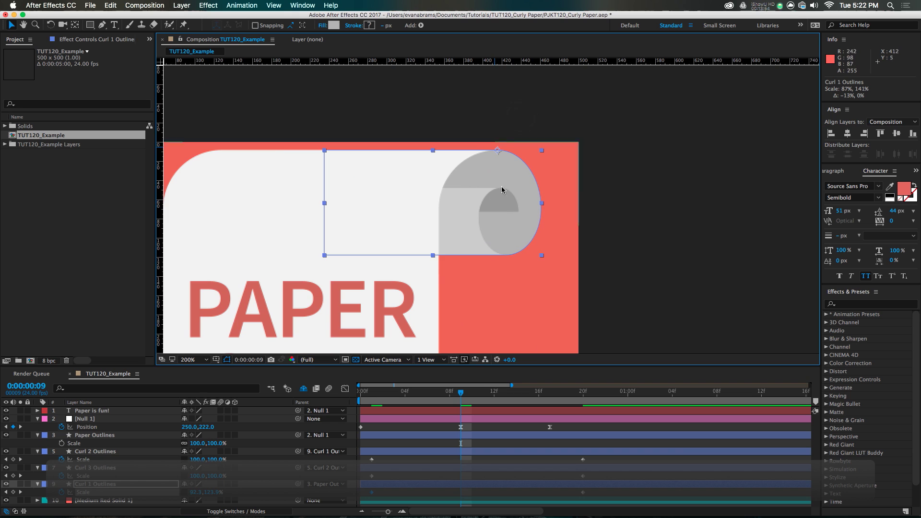
left_click_drag(434, 248, 434, 228)
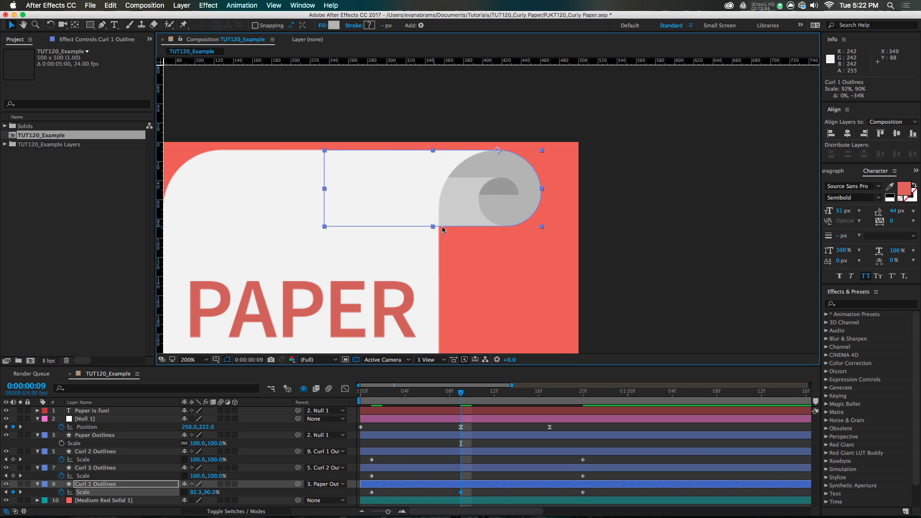
left_click_drag(542, 189, 549, 191)
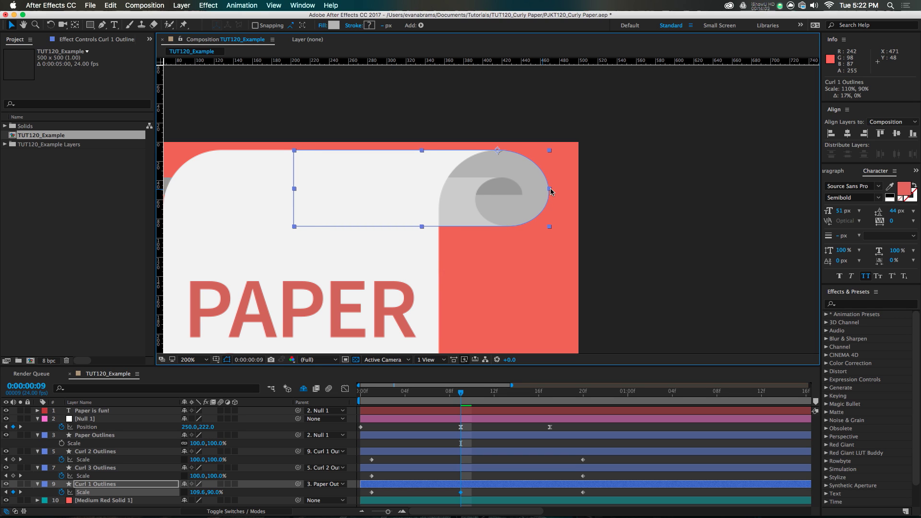
left_click_drag(422, 226, 422, 222)
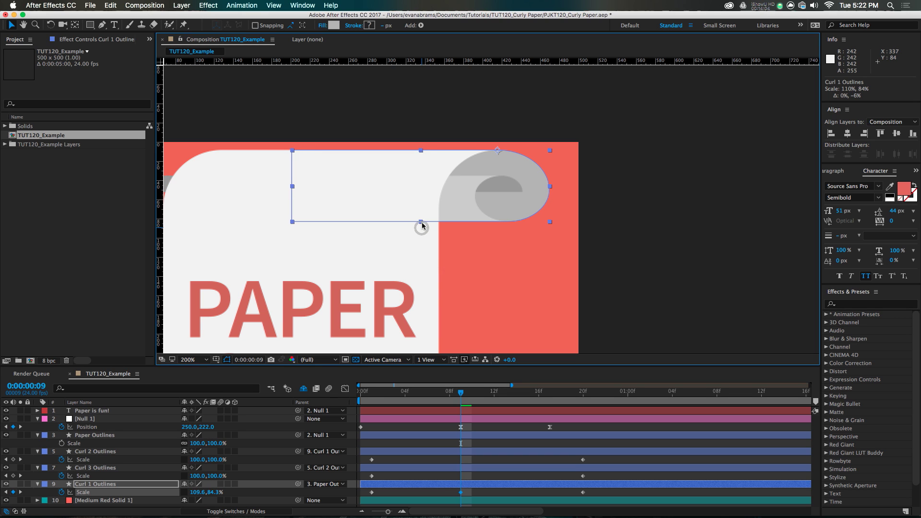
Step: Scrub from frame 0 to frame 10 to check how the curl stretches and squashes as the paper rises
left_click_drag(488, 403, 361, 408)
scroll(563, 136, "down", 2)
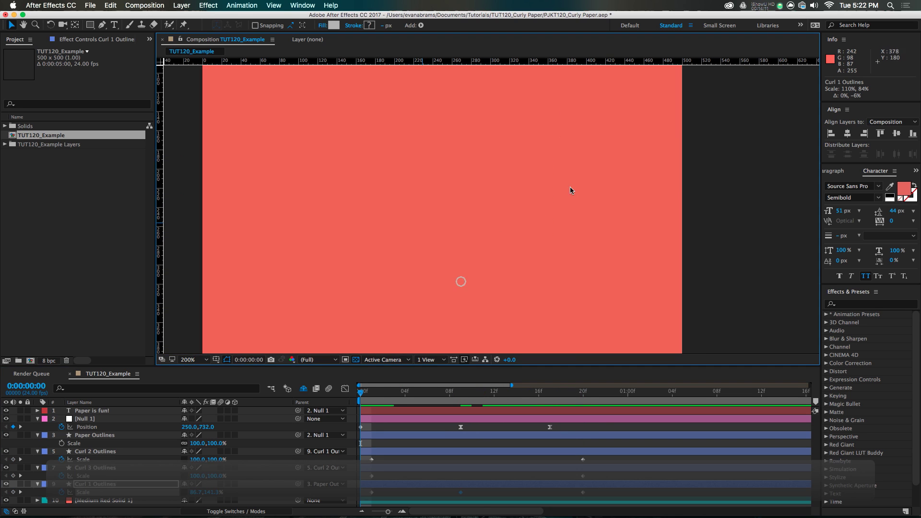
key("h")
mouse_move(638, 210)
left_mouse_down()
mouse_move(566, 208)
mouse_move(574, 210)
left_mouse_up()
key("v")
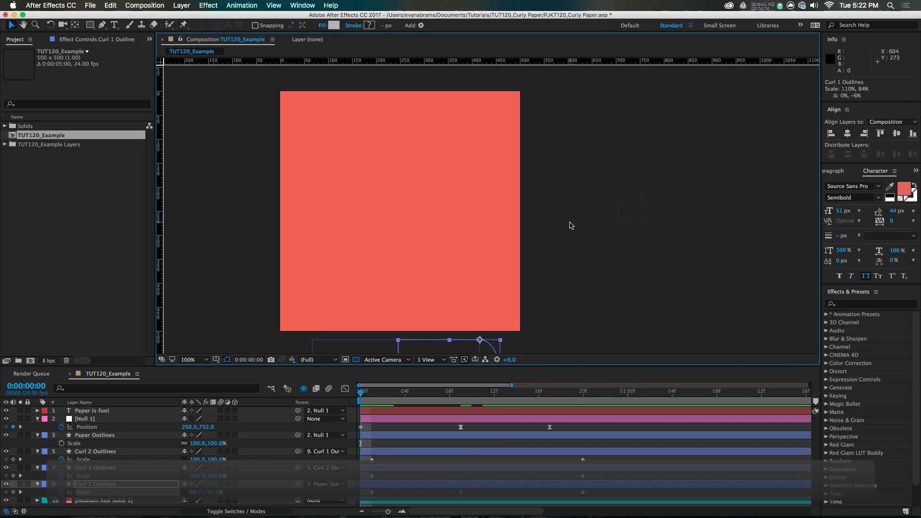
left_click(458, 406)
left_click_drag(458, 406, 474, 405)
left_click_drag(497, 128, 500, 149)
Step: Apply Easy Ease to all curl Scale keyframes and move Curl 1 Outlines' middle Scale keyframe to frame 11
left_click(461, 427)
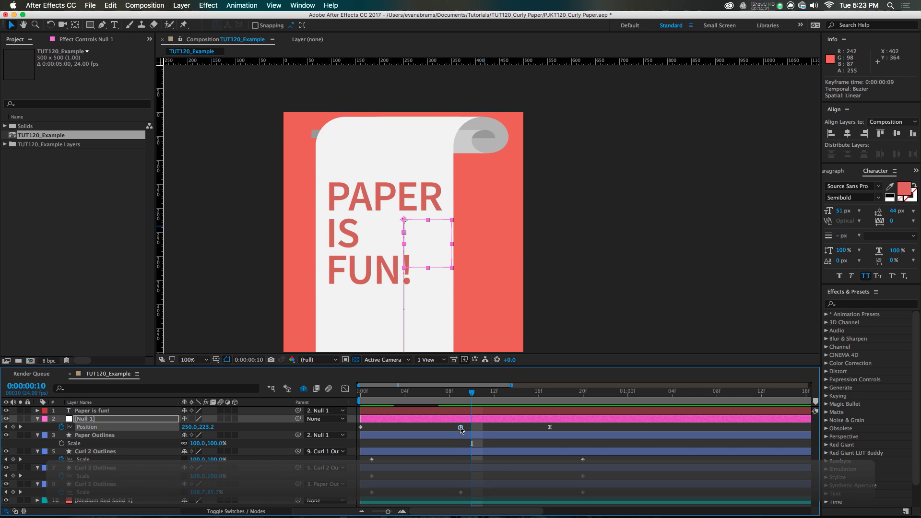
left_click_drag(461, 492, 469, 494)
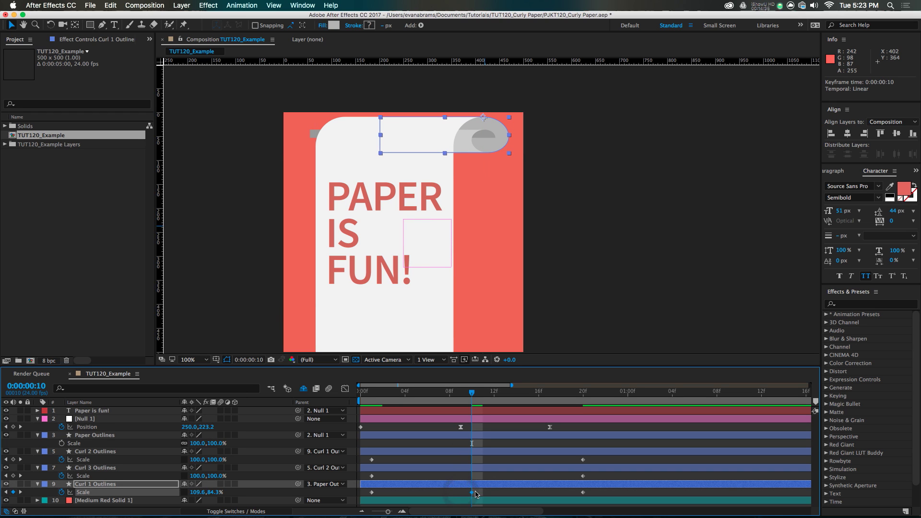
left_click_drag(607, 492, 358, 462)
key("F9")
left_click(475, 495)
Step: Preview the paper animation with the eased curl scaling
left_click_drag(434, 392, 368, 407)
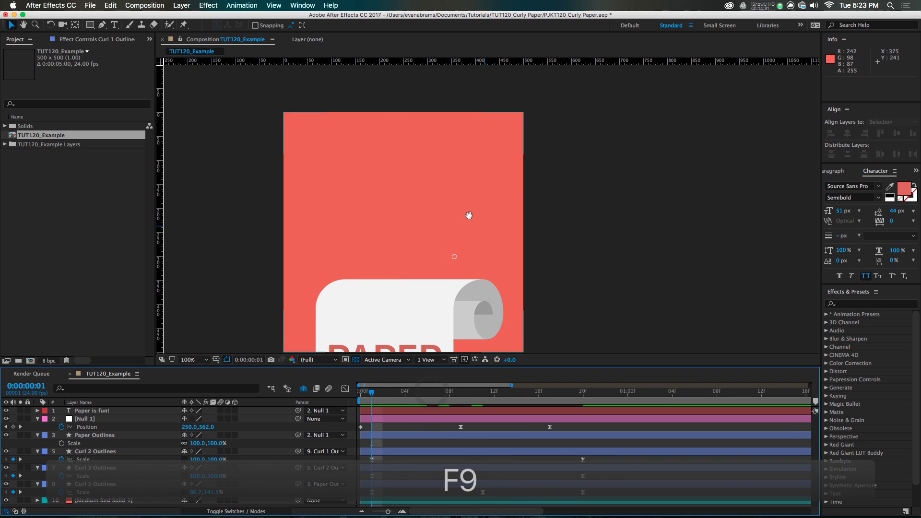
scroll(471, 210, "down", 2)
key("space")
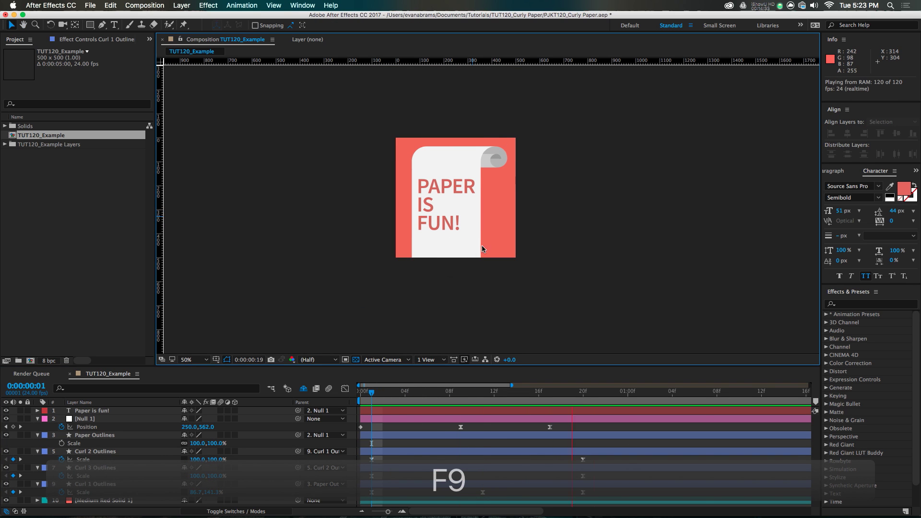
Step: Move the last Scale keyframe of Curl 1 Outlines to frame 22 and those of Curl 2 and Curl 3 Outlines to frame 23
left_click(545, 421)
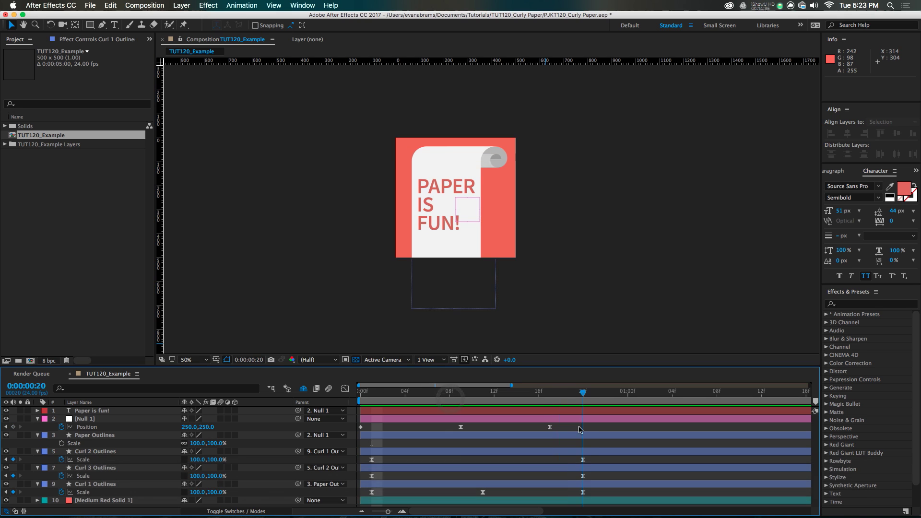
key("k")
key("k")
left_click_drag(583, 493, 605, 492)
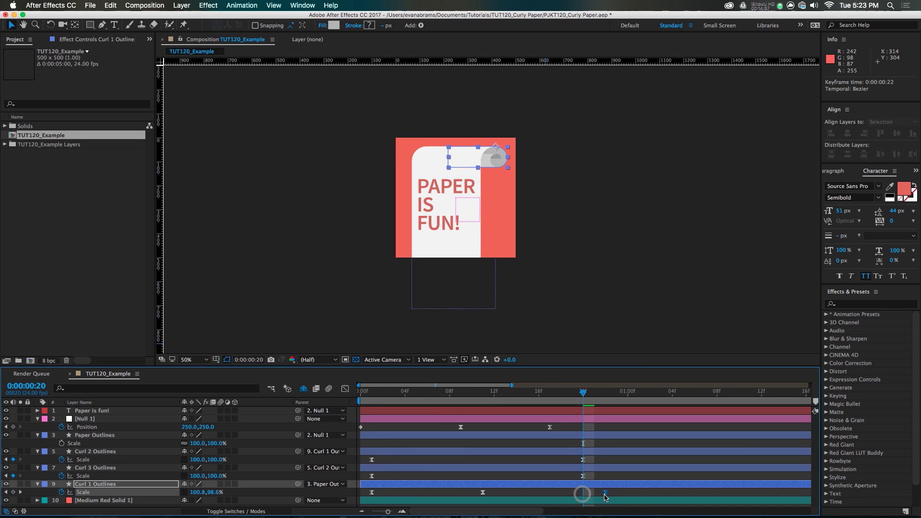
left_click_drag(595, 455, 616, 476)
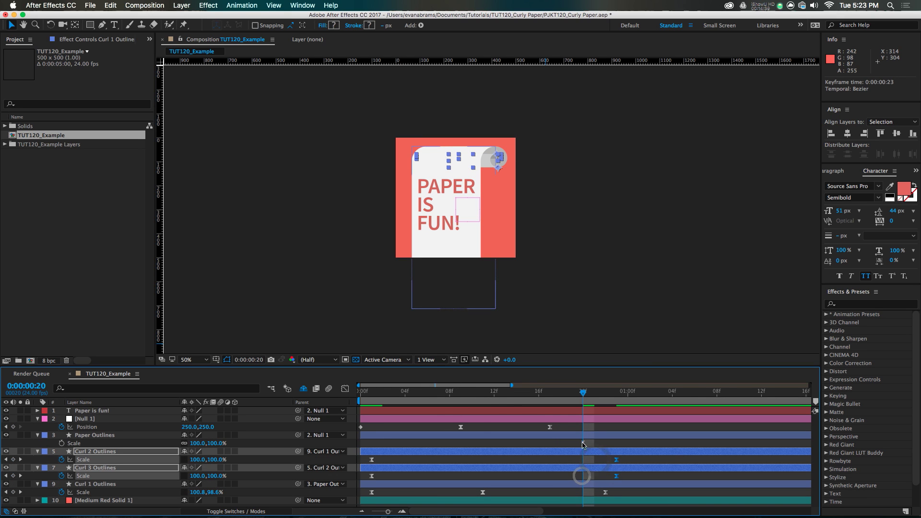
Step: Check the motion from frame 11 to frame 21 and move Curl 1 Outlines' last Scale keyframe to frame 21
mouse_move(495, 401)
left_mouse_down()
mouse_move(457, 413)
mouse_move(478, 403)
left_mouse_up()
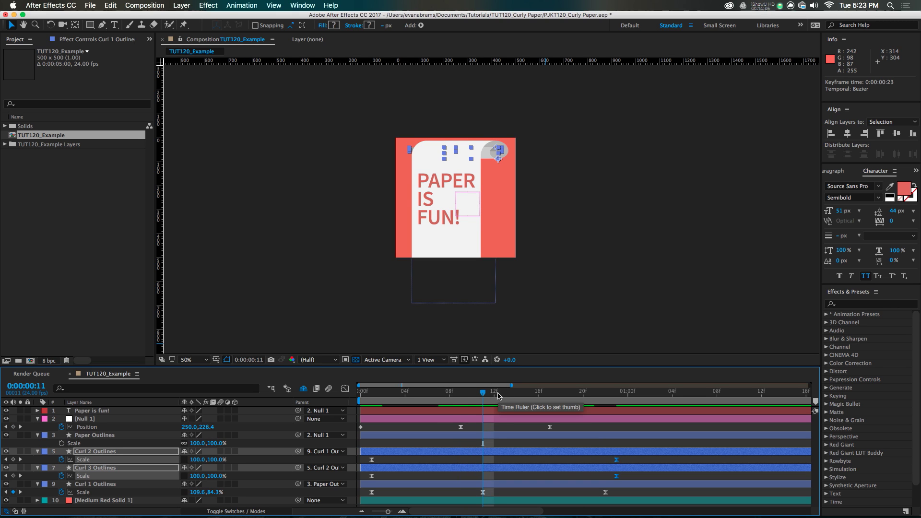
left_click_drag(485, 394, 552, 407)
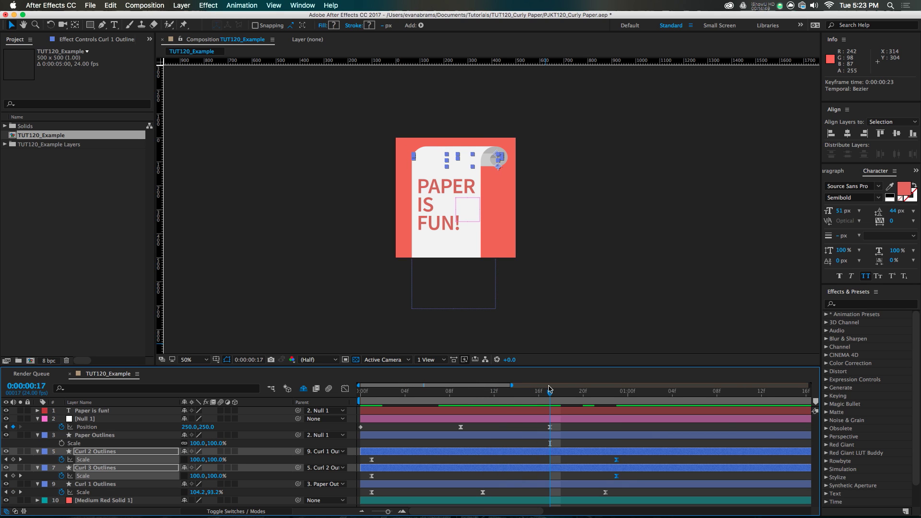
key("Page_Down")
key("Page_Down")
key("Page_Down")
key("Page_Down")
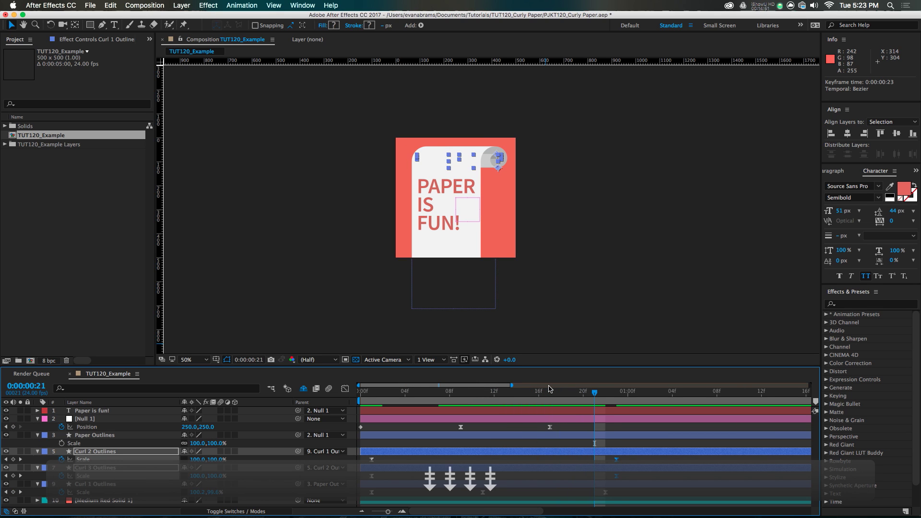
Step: Play back the retimed animation and inspect the curl up close at frame 21
key("space")
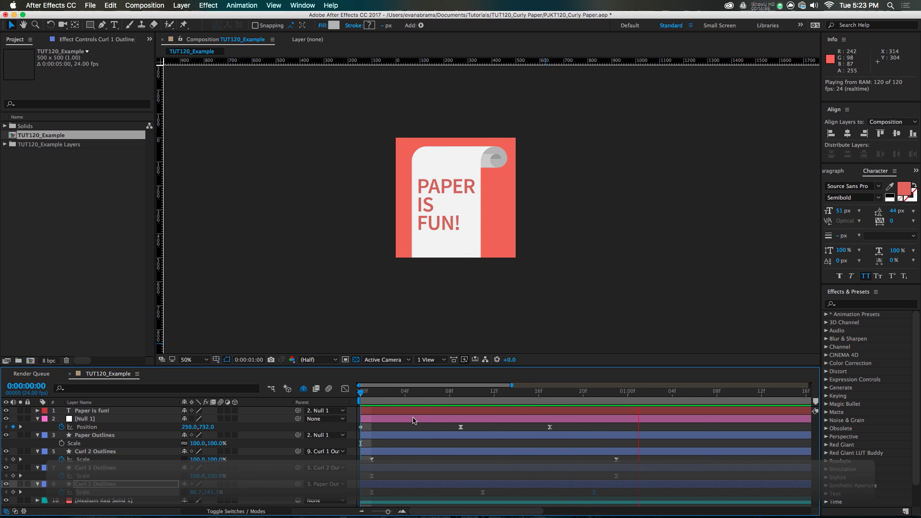
key("space")
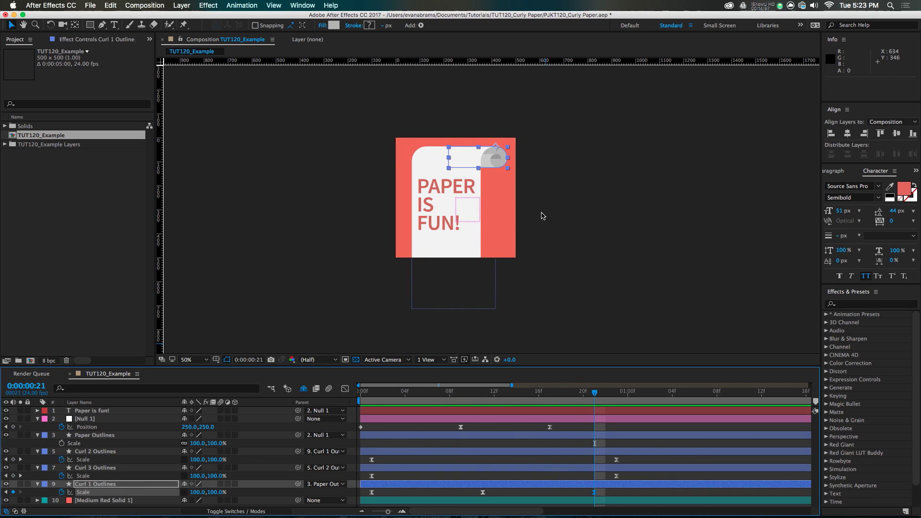
scroll(497, 189, "up", 4)
scroll(471, 183, "down", 2)
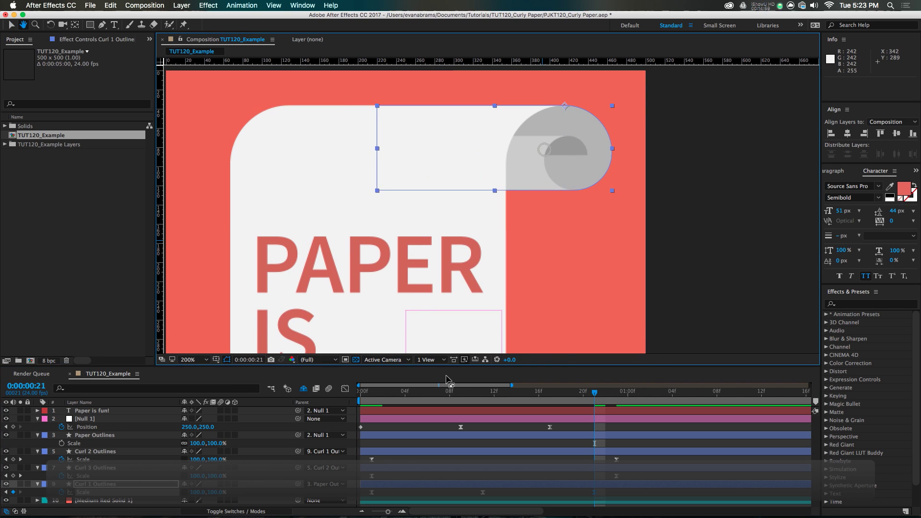
left_click(429, 384)
key("space")
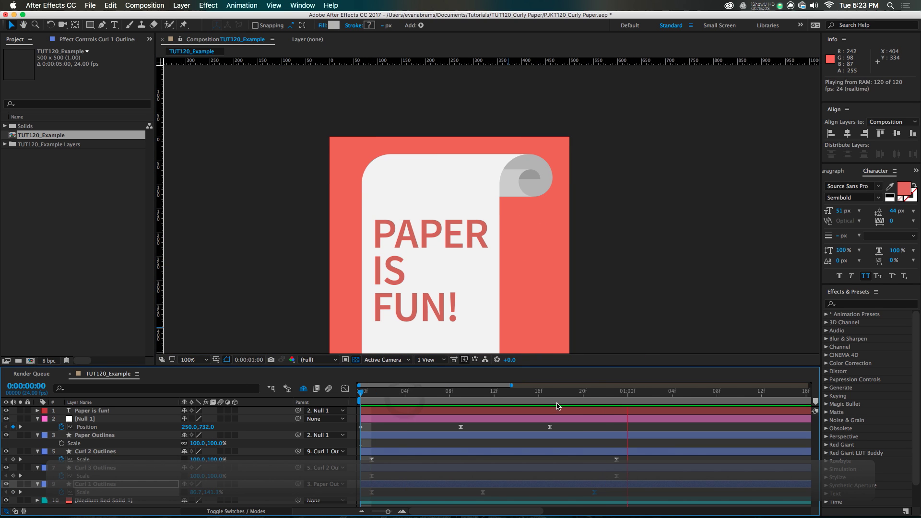
Step: At frame 10, shorten the Curl 3 Outlines shape by moving its left end points about 150 px to the right
left_click_drag(552, 394, 471, 396)
left_click(359, 164)
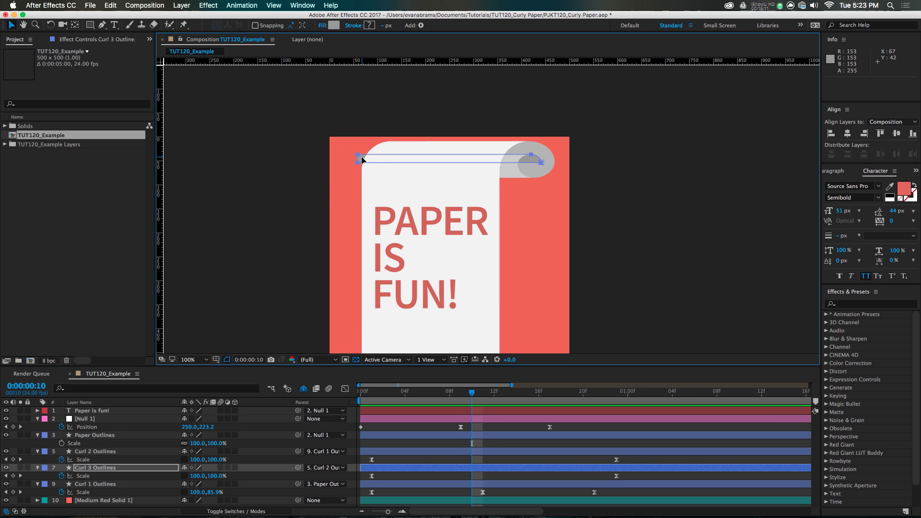
left_click(357, 165)
key("shift+Right")
key("shift+Right")
key("shift+Right")
key("shift+Right")
key("shift+Right")
key("shift+Right")
key("shift+Right")
key("shift+Right")
key("shift+Right")
key("shift+Right")
key("shift+Right")
key("shift+Right")
key("shift+Right")
key("shift+Right")
key("shift+Right")
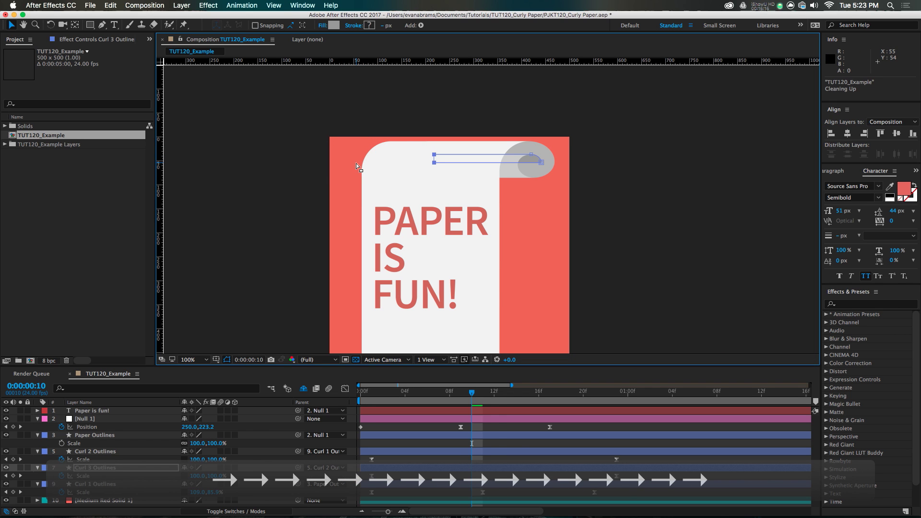
Step: At frame 1, scale Curl 2 Outlines down to 86.0, 74.4%
left_click(518, 442)
left_click_drag(449, 397, 571, 434)
scroll(536, 220, "up", 3)
key("v")
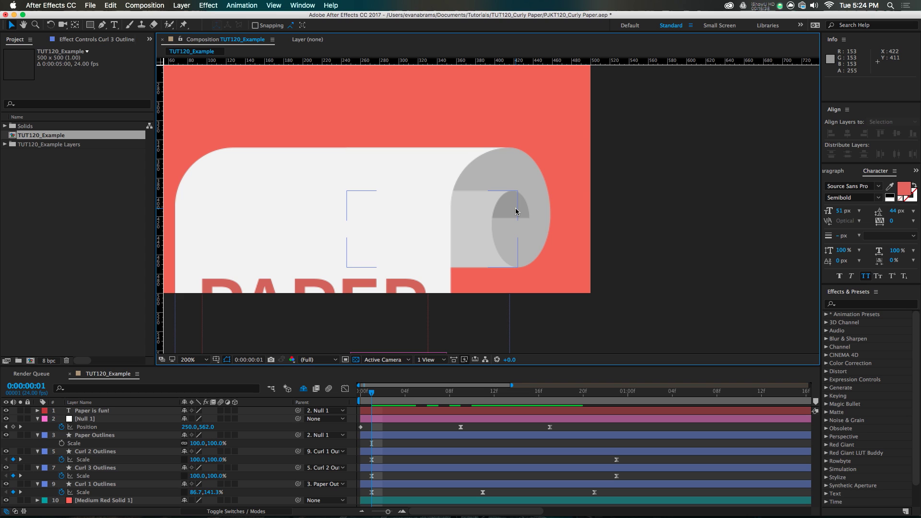
left_click(494, 242)
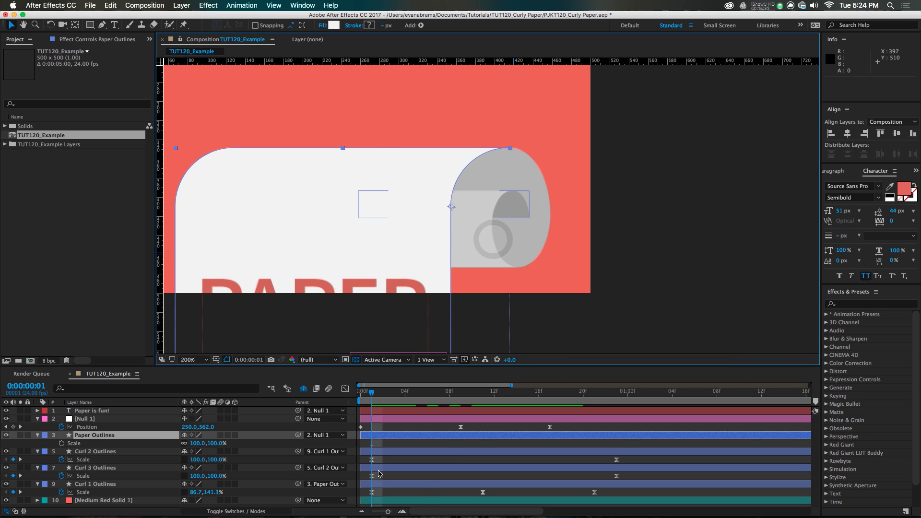
left_click(378, 466)
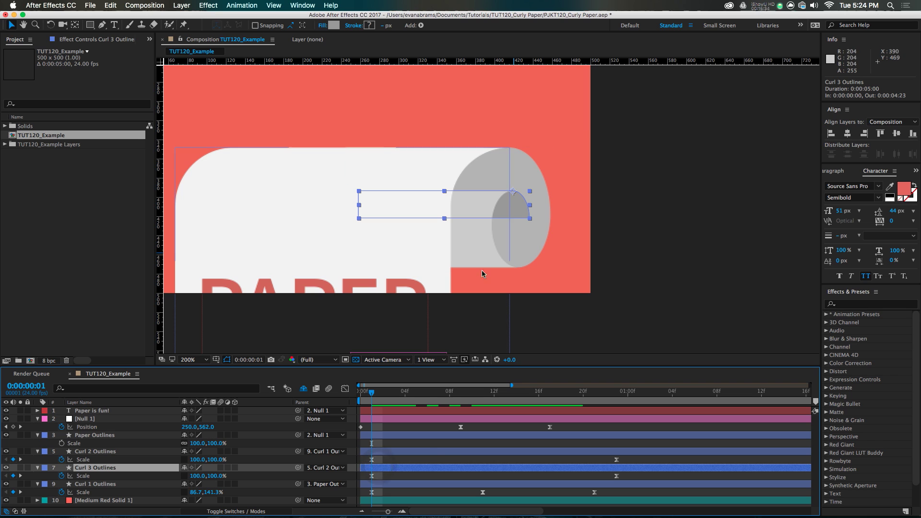
left_click(428, 453)
left_click_drag(433, 192, 433, 215)
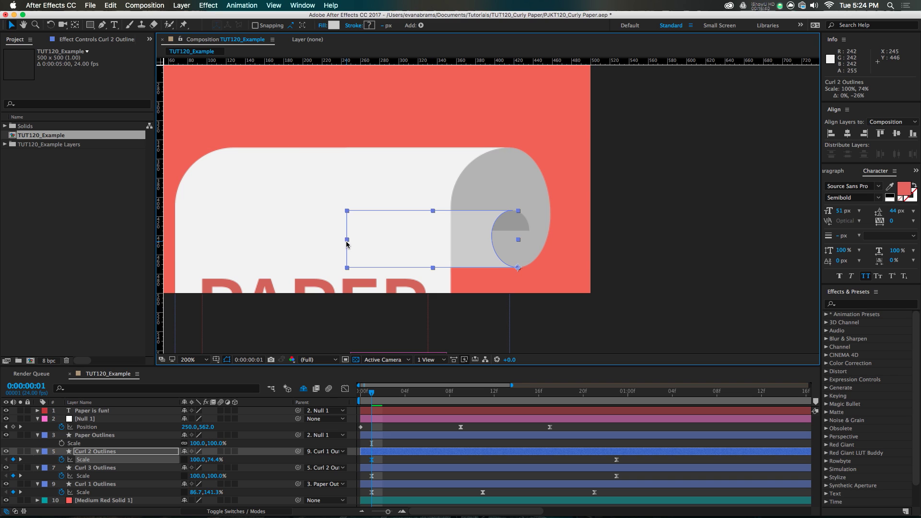
left_click_drag(346, 244, 370, 246)
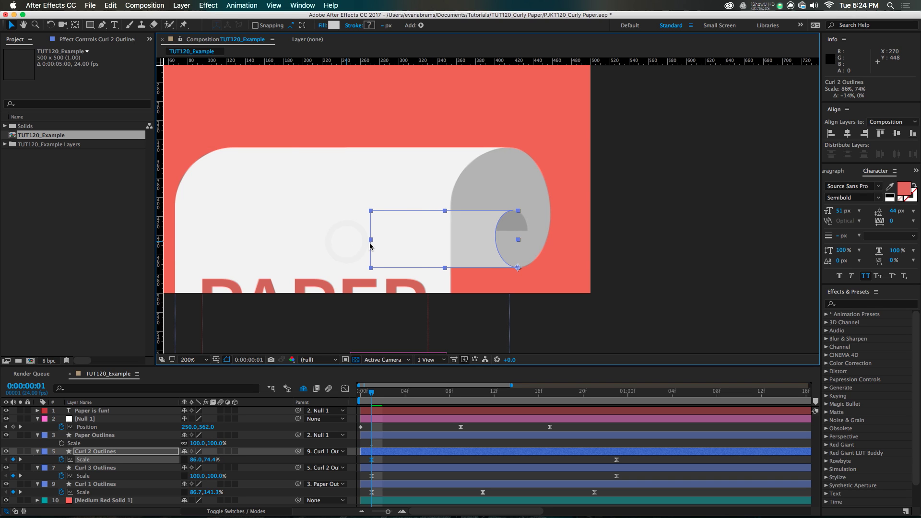
Step: Scale Curl 3 Outlines at frame 1 down to 70.0, 69.2%
left_click(524, 232)
left_click_drag(455, 231, 454, 225)
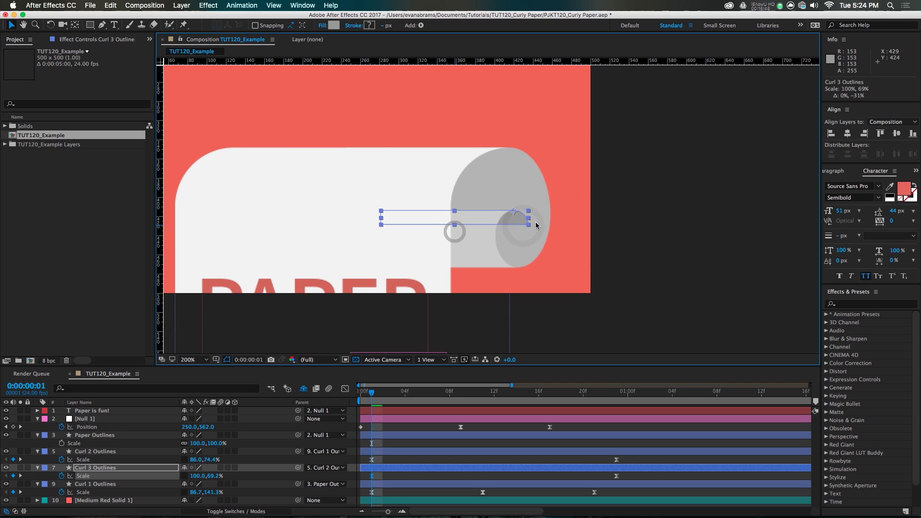
left_click_drag(528, 221, 527, 218)
scroll(527, 219, "down", 1)
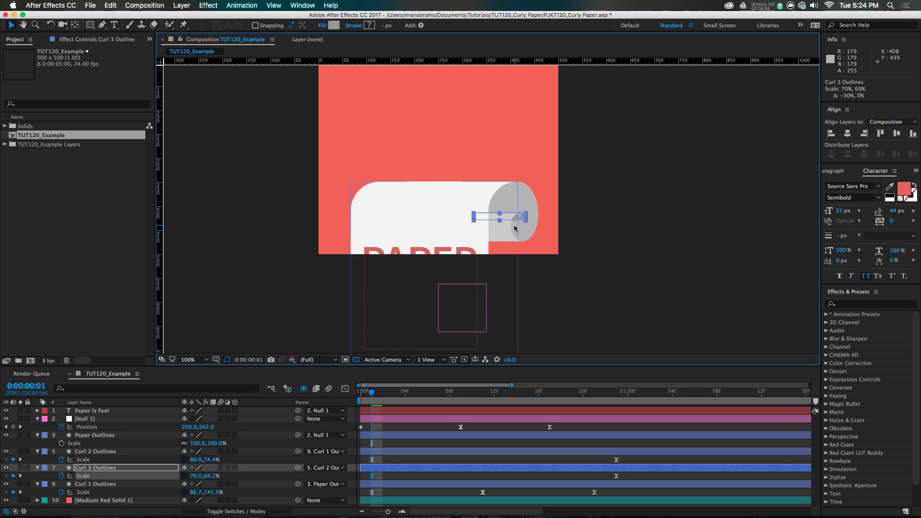
scroll(521, 205, "up", 1)
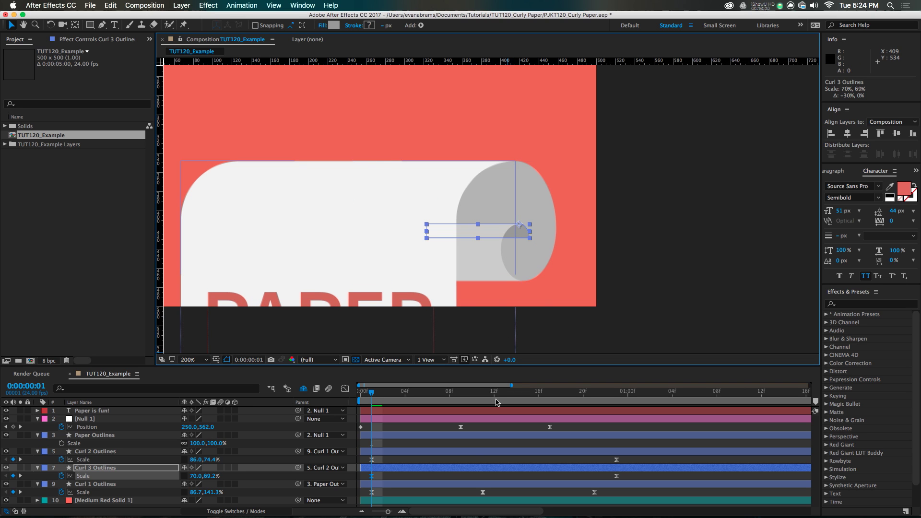
scroll(502, 279, "down", 1)
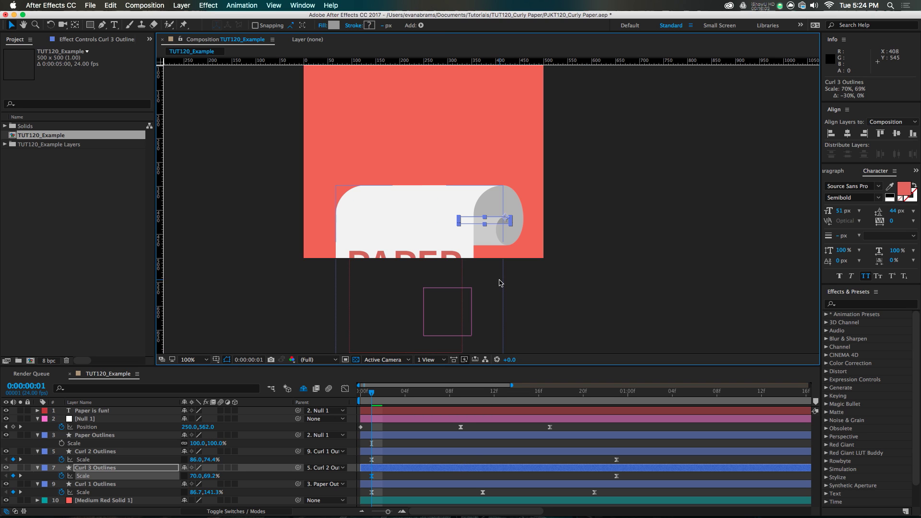
Step: At frame 11, stretch Curl 2 Outlines to a scale of 110.0, 128.4%
left_click(485, 401)
scroll(488, 111, "up", 1)
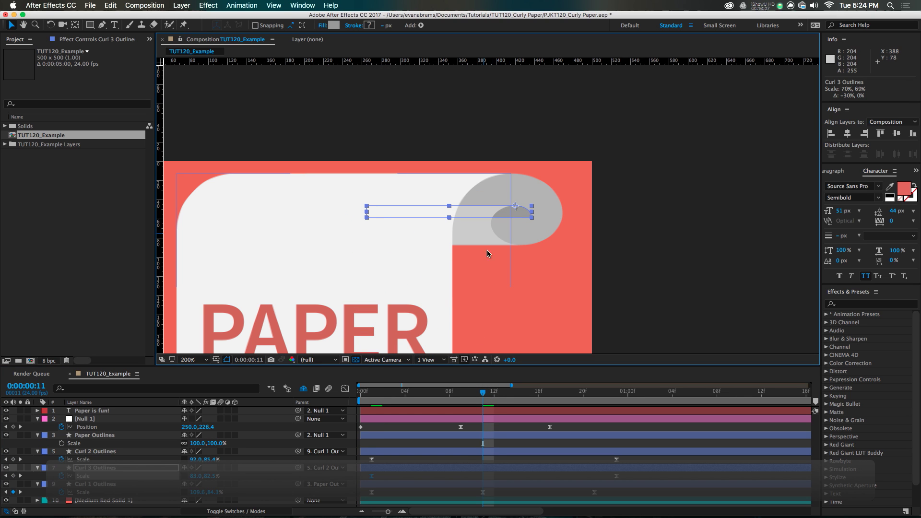
left_click(96, 452)
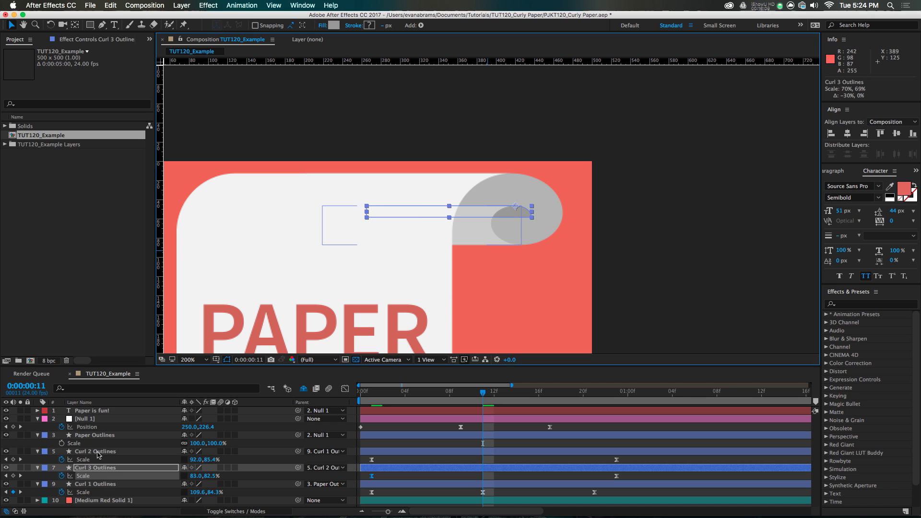
left_click_drag(425, 210, 423, 185)
key("super+z")
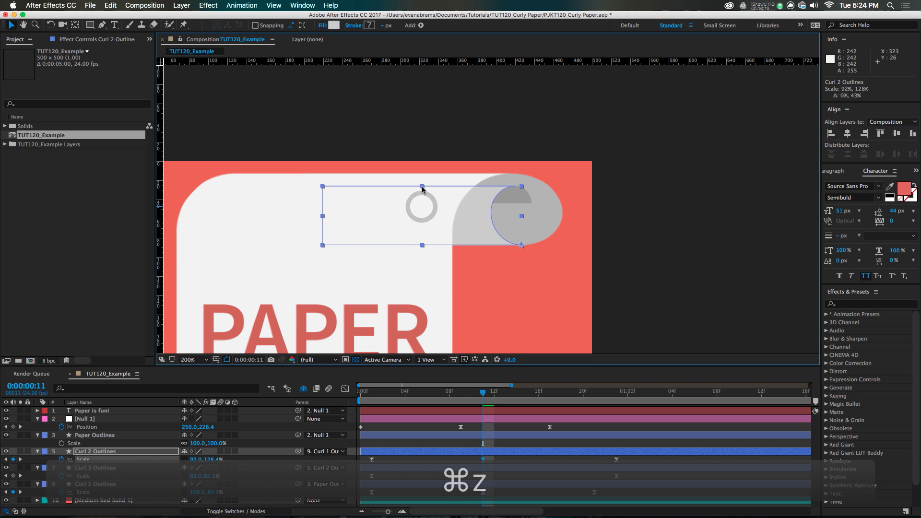
left_click_drag(321, 217, 282, 218)
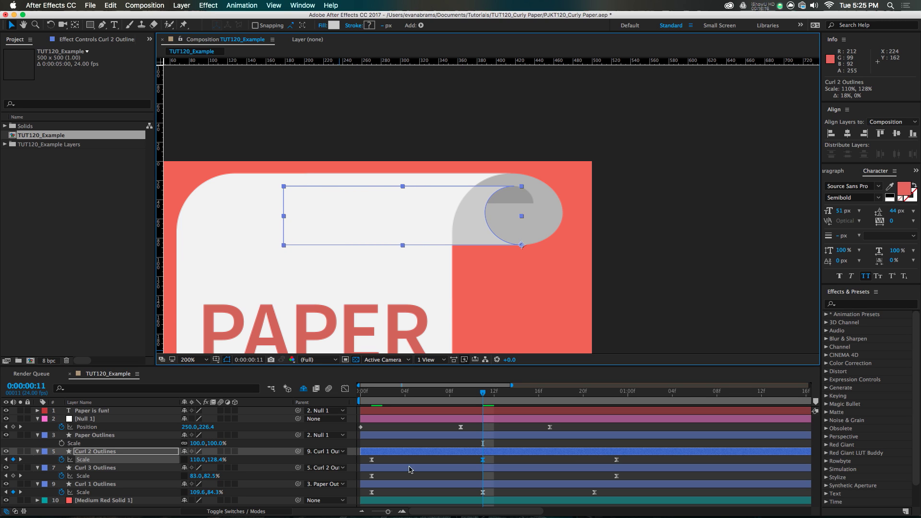
Step: Scale Curl 3 Outlines at frame 11 to 94.5, 100.9% and apply Easy Ease to the keyframe
left_click(468, 474)
left_click(499, 468)
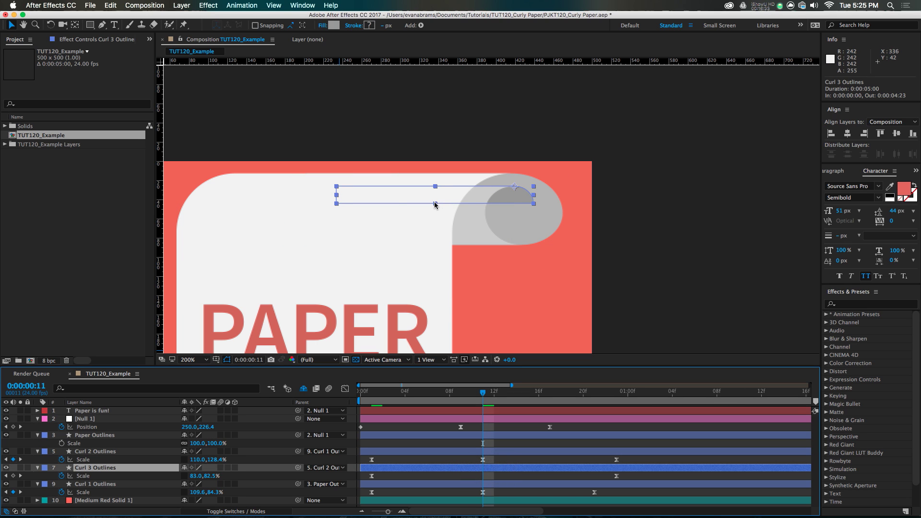
left_click_drag(336, 198, 308, 200)
left_click_drag(422, 209, 421, 208)
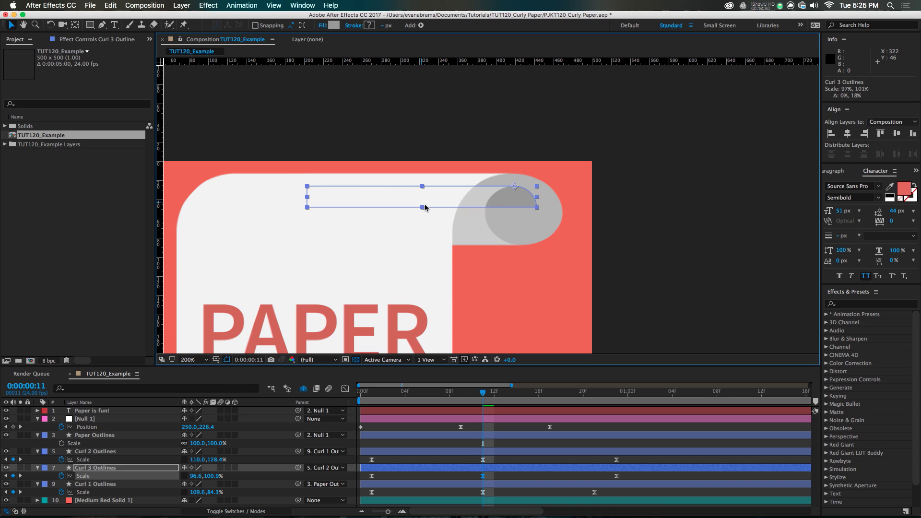
left_click_drag(537, 201, 537, 200)
key("F9")
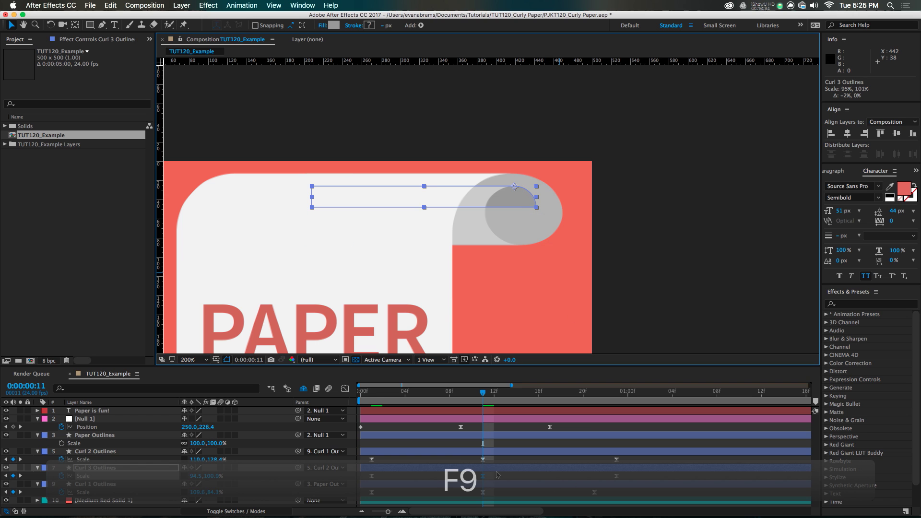
Step: Stagger the middle Scale keyframes by moving Curl 2 Outlines' to frame 12 and Curl 3 Outlines' to frame 13
left_click_drag(579, 399, 500, 478)
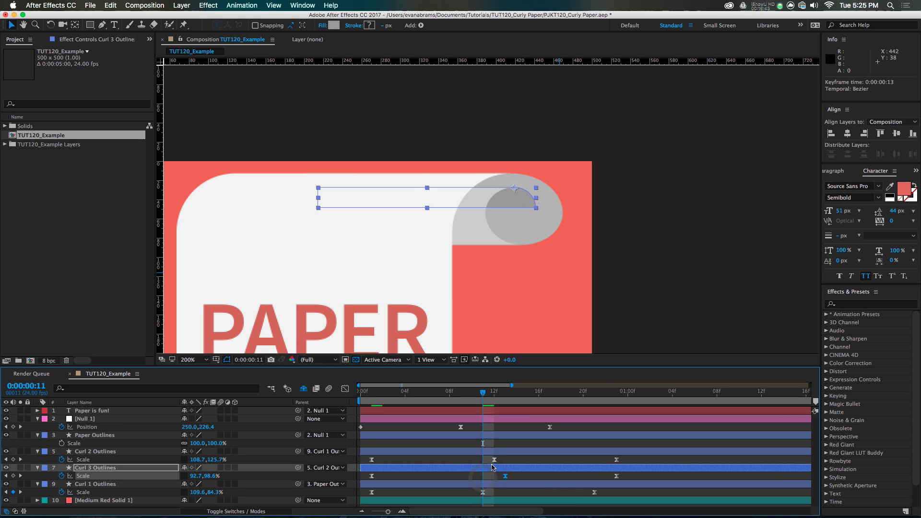
left_click(483, 492)
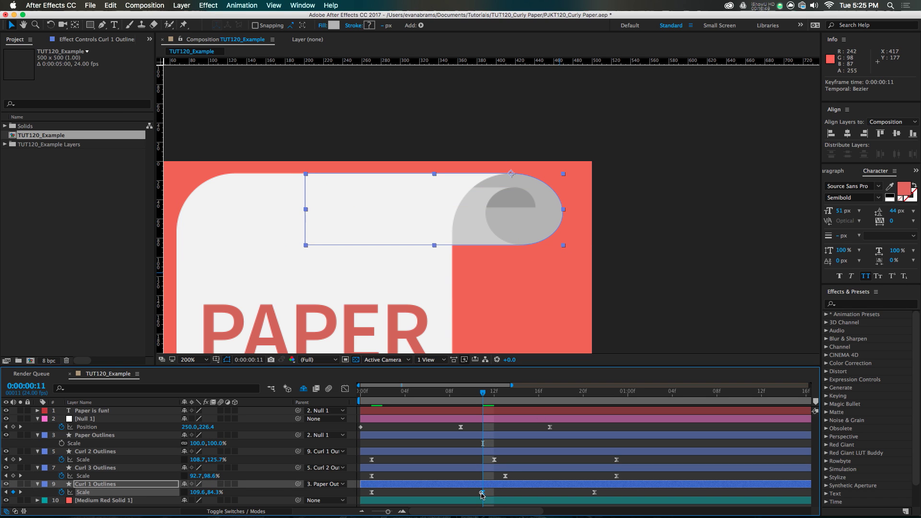
left_click(495, 460)
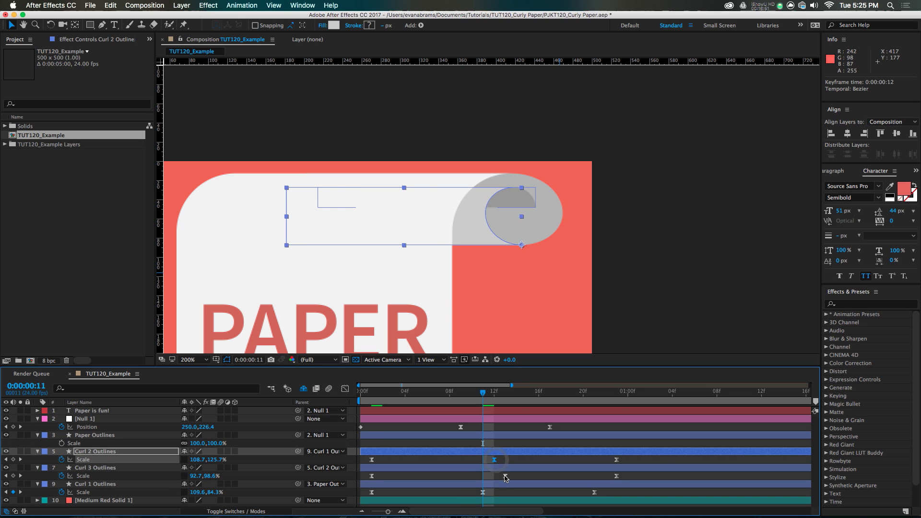
left_click(505, 476)
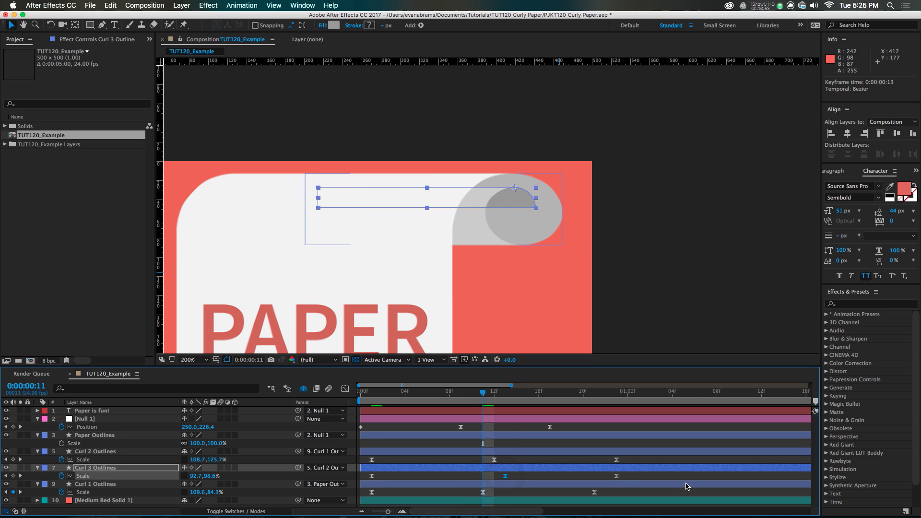
Step: Move the last Scale keyframe of Curl 3 Outlines to 0:00:01:03
left_click(593, 492)
left_click_drag(599, 401, 607, 400)
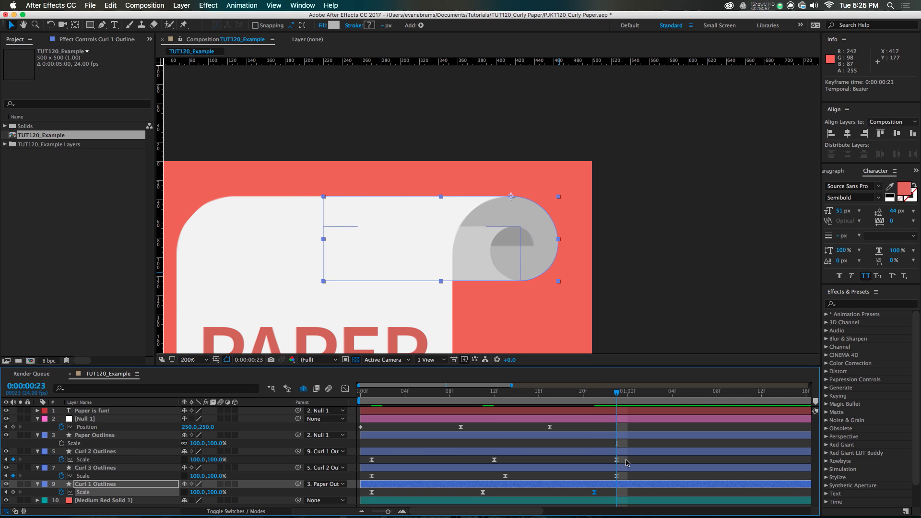
left_click_drag(618, 477, 661, 477)
Step: Play back the staggered curl animation and inspect the frames around the paper's highest point
scroll(586, 315, "down", 2)
left_click_drag(552, 267, 583, 175)
left_click_drag(449, 395, 271, 412)
key("space")
left_click_drag(433, 398, 489, 419)
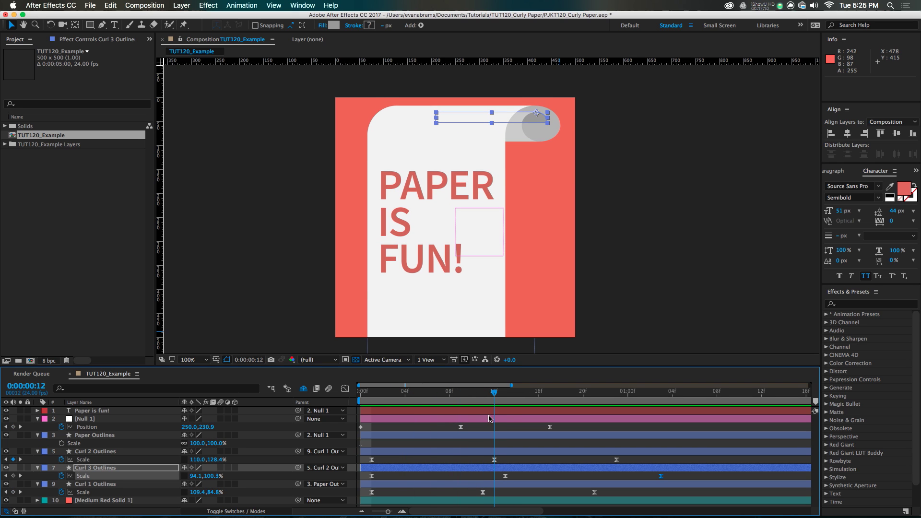
key("space")
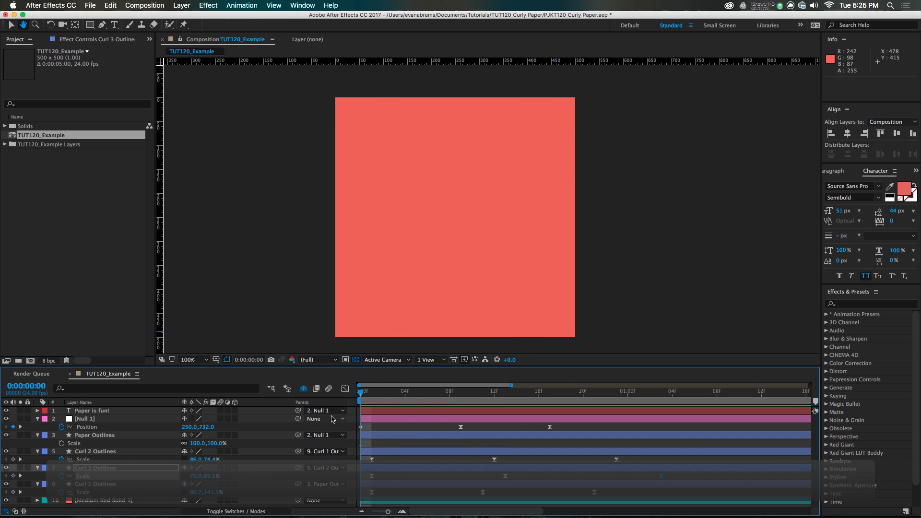
key("space")
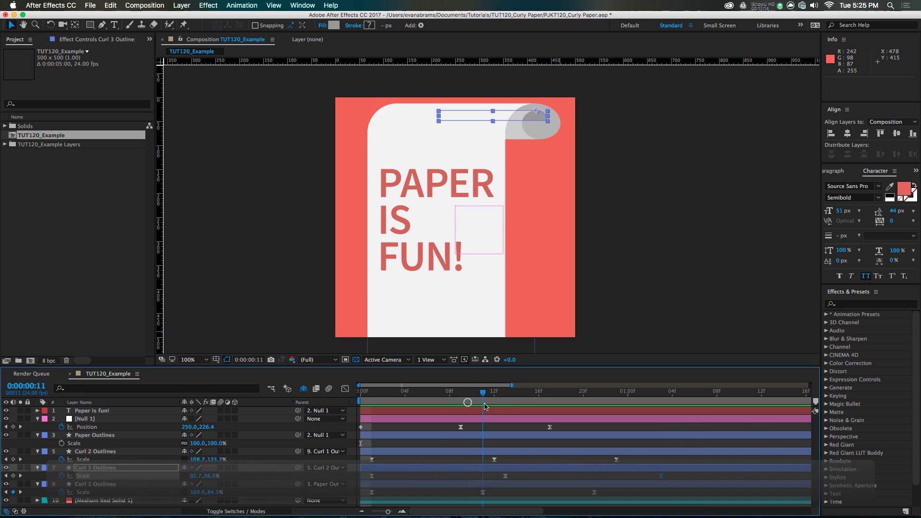
Step: Reduce Curl 3 Outlines' scale to 65.6, 60.8% at frame 13 and Curl 2 Outlines' to 110.0, 103.4% at frame 12
scroll(540, 103, "up", 2)
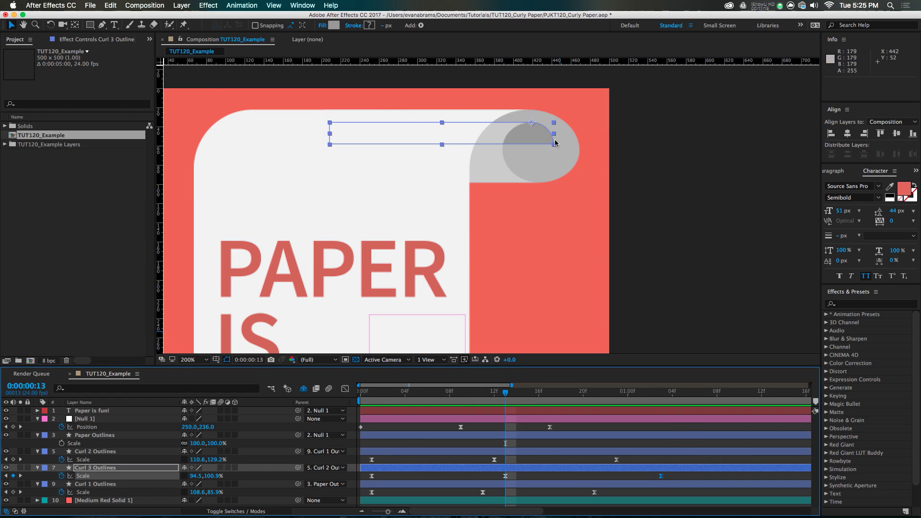
left_click_drag(555, 144, 546, 136)
left_click(482, 175)
left_click(494, 460)
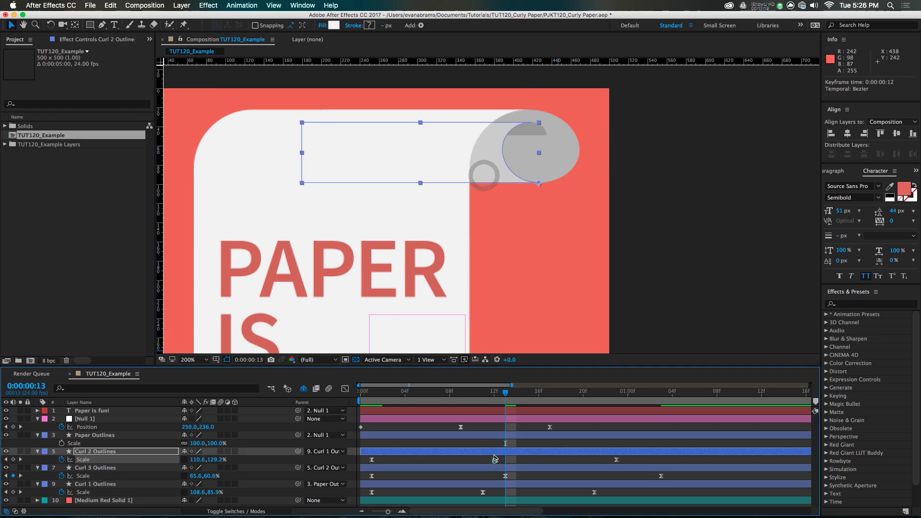
left_click(500, 392)
left_click_drag(420, 118, 420, 131)
key("comma")
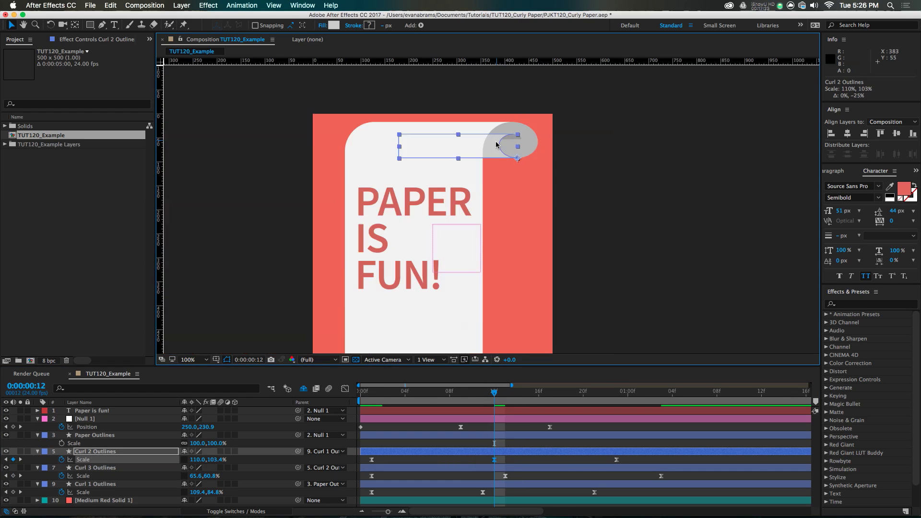
key("space")
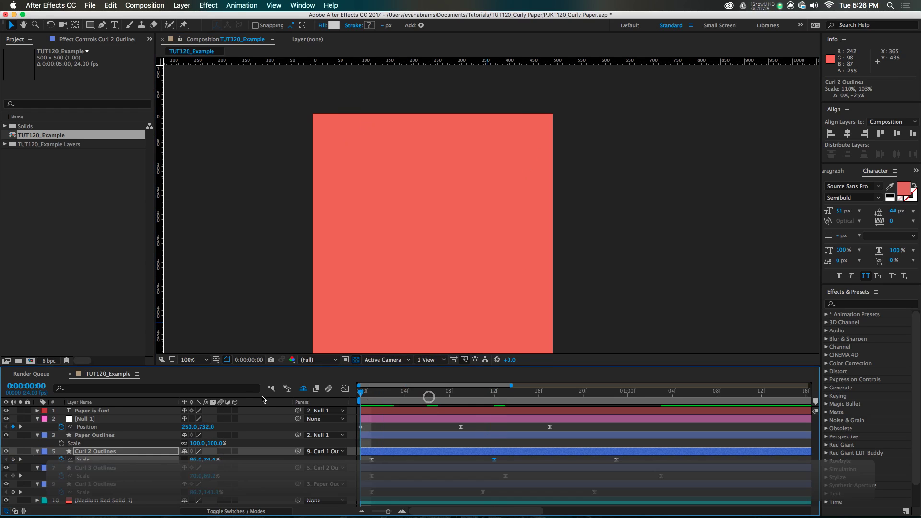
Step: Apply Easy Ease to all Scale keyframes of the three curl layers, checking their speed graphs, and preview the animation
left_click_drag(474, 399, 305, 497)
key("shift+F3")
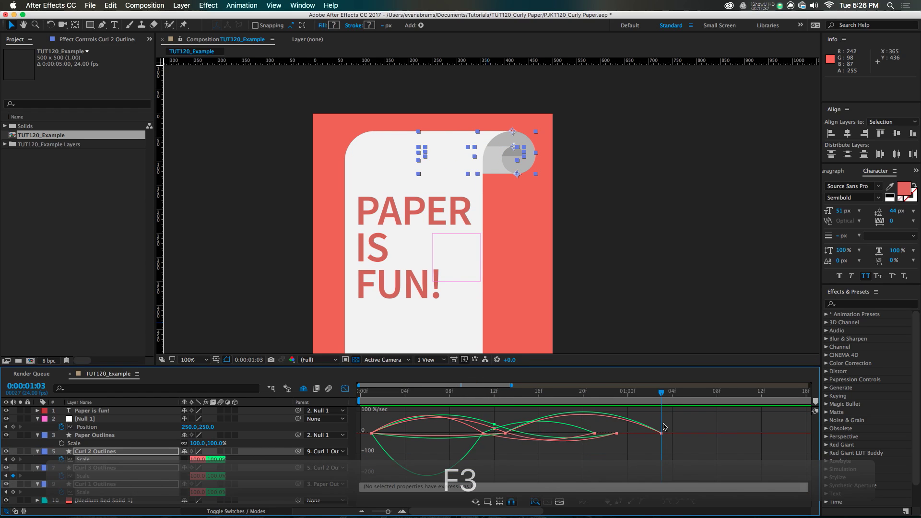
key("F9")
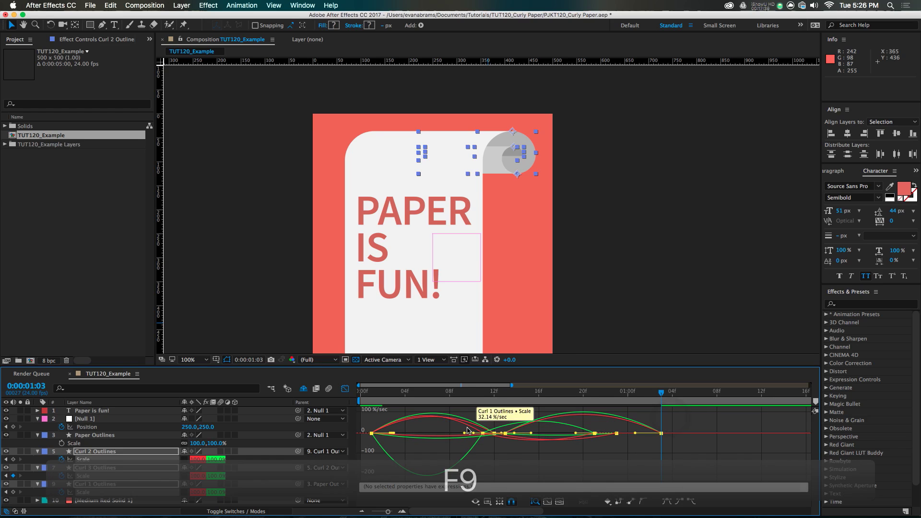
key("shift+F3")
key("space")
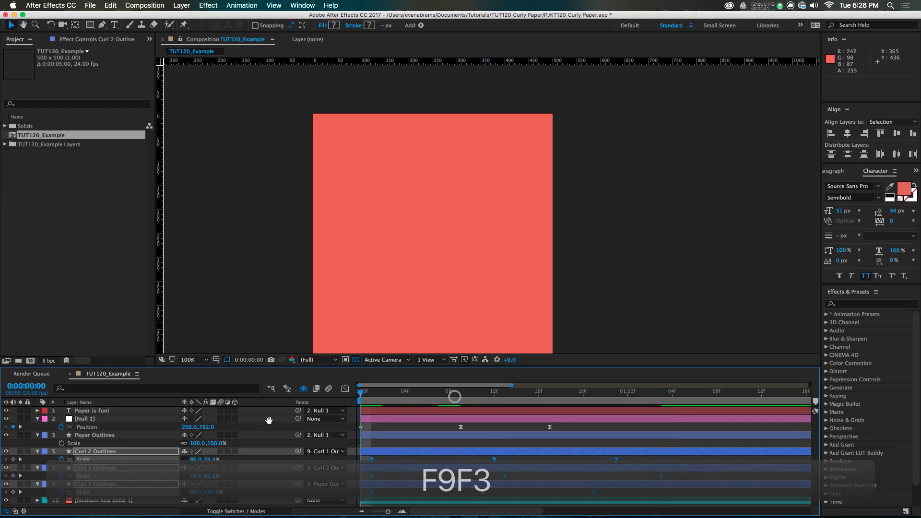
Step: Enlarge Curl 3 Outlines' scale to 94.7, 111.0% at its Scale keyframe on frame 13
left_click(505, 404)
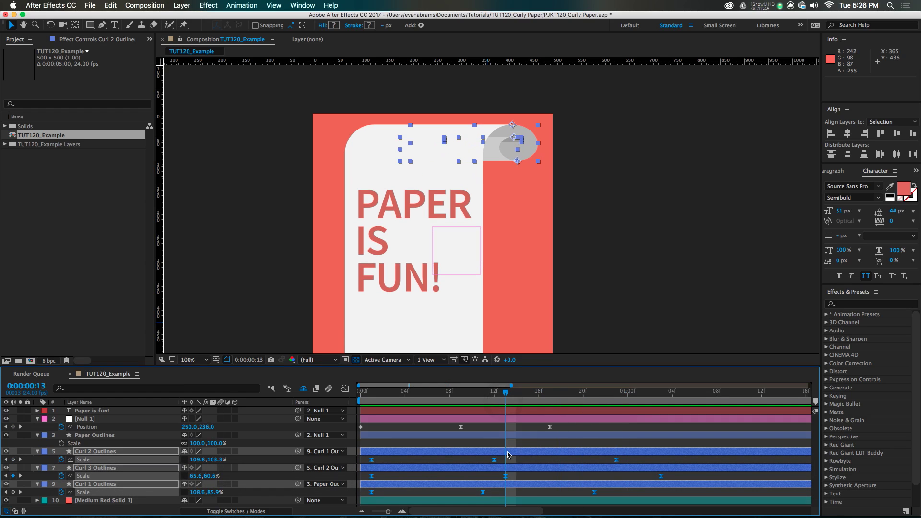
left_click(505, 445)
left_click(505, 475)
scroll(512, 148, "up", 2)
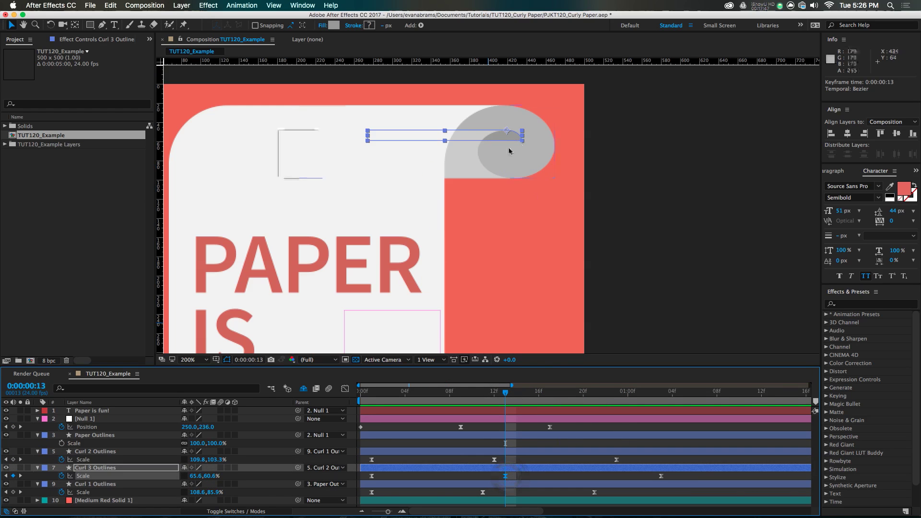
left_click_drag(523, 141, 528, 152)
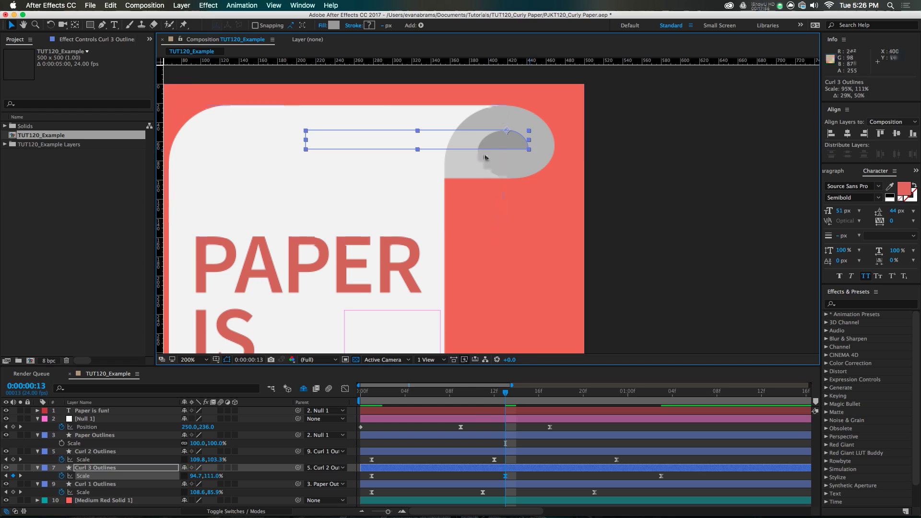
Step: Play back the rising animation and examine how the inner curl moves through to its last Scale keyframe
key("comma")
key("space")
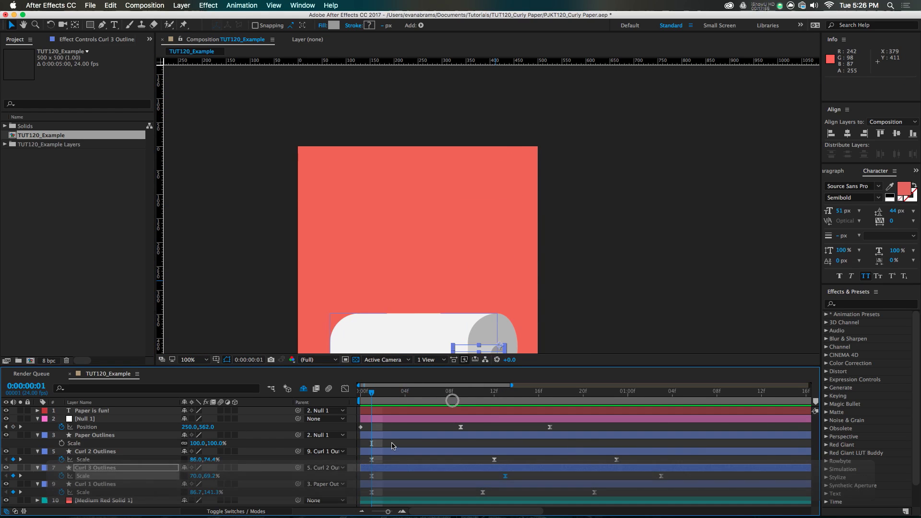
scroll(570, 201, "down", 2)
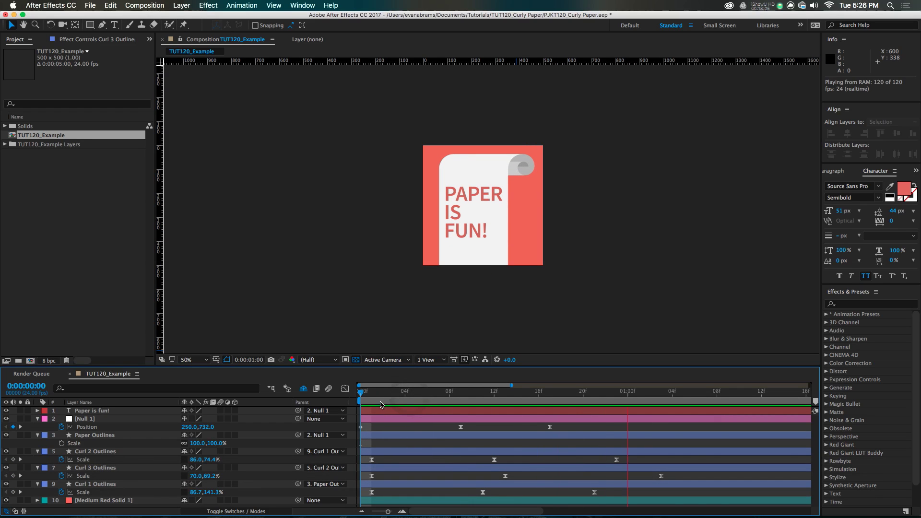
key("space")
key("space")
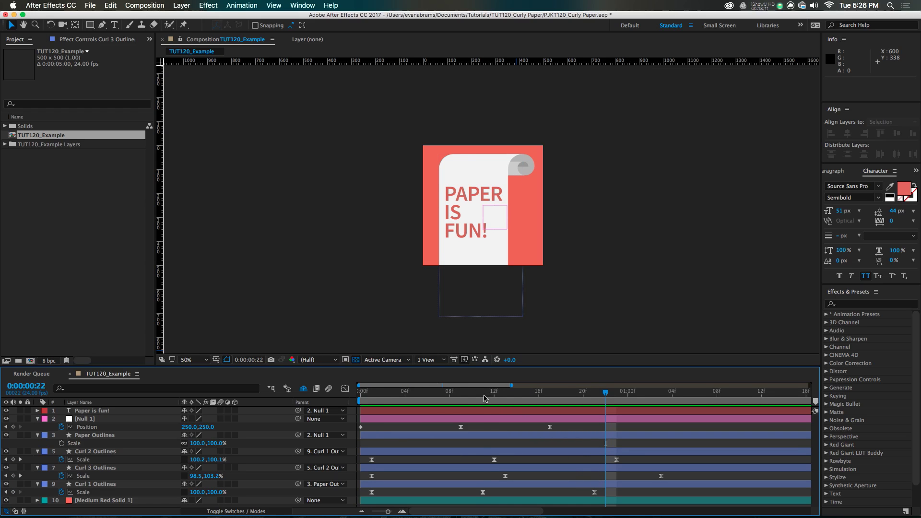
key("space")
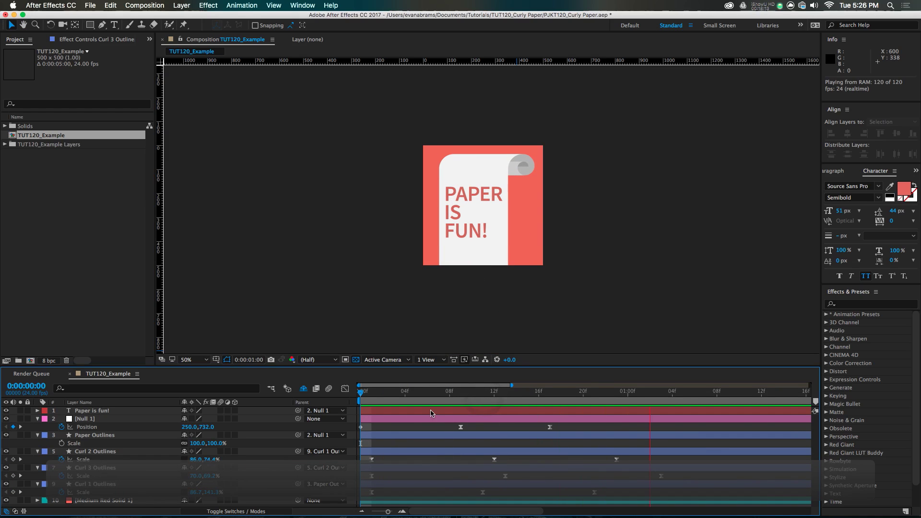
key("space")
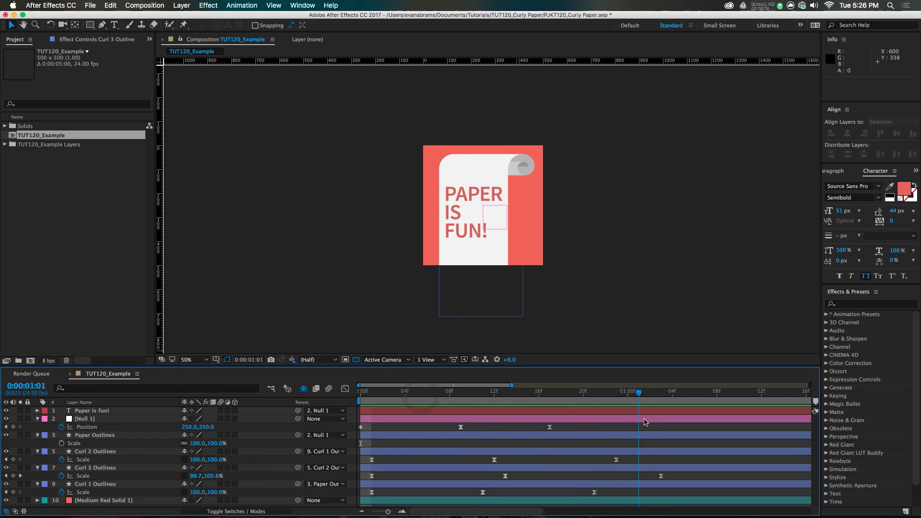
key("Page_Down")
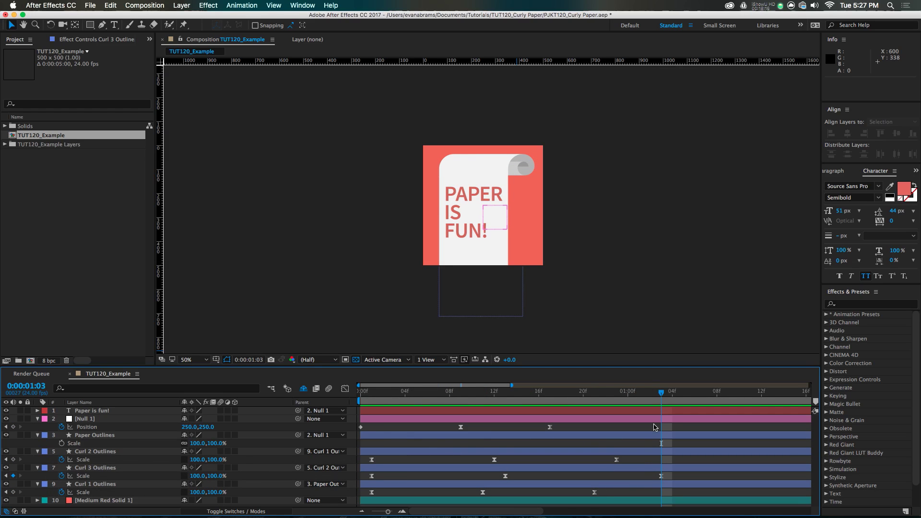
Step: Squash Curl 2 Outlines' scale to 110.0, 90.9% at its Scale keyframe on frame 12
scroll(547, 195, "up", 2)
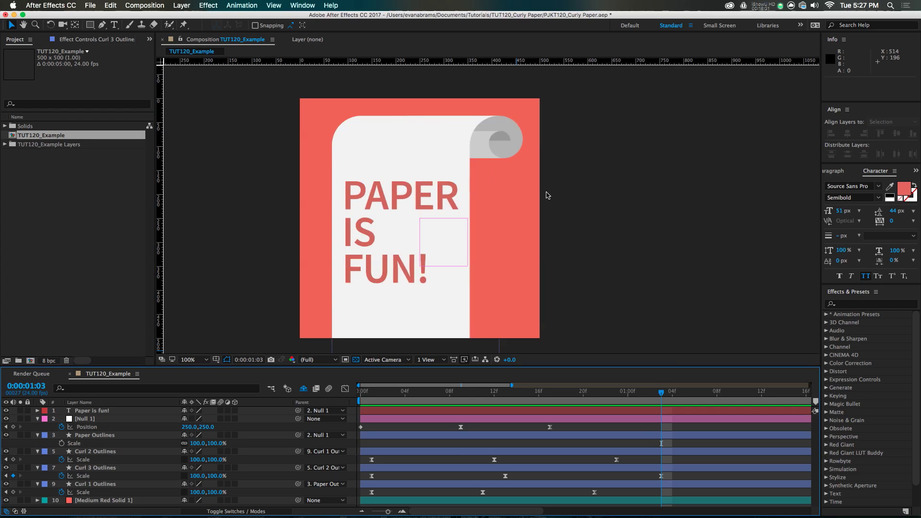
left_click_drag(510, 465, 517, 462)
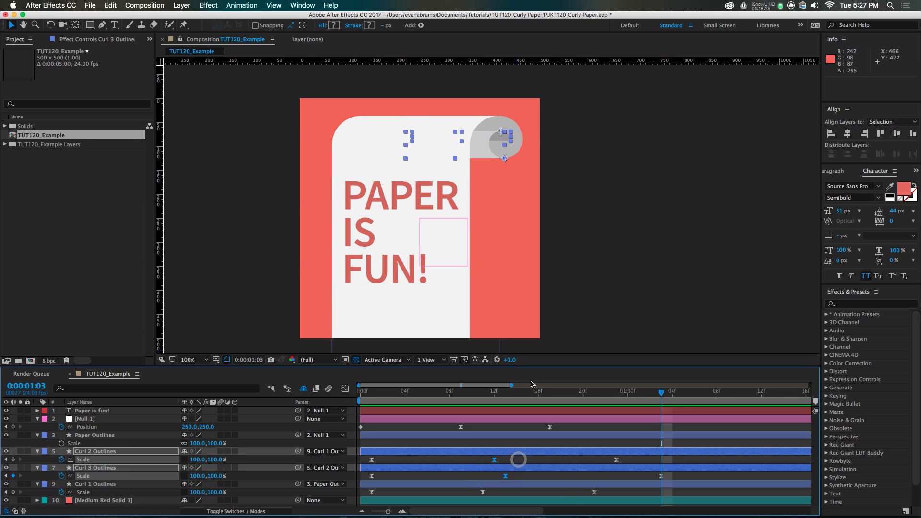
left_click(503, 395)
left_click_drag(503, 394, 383, 395)
key("space")
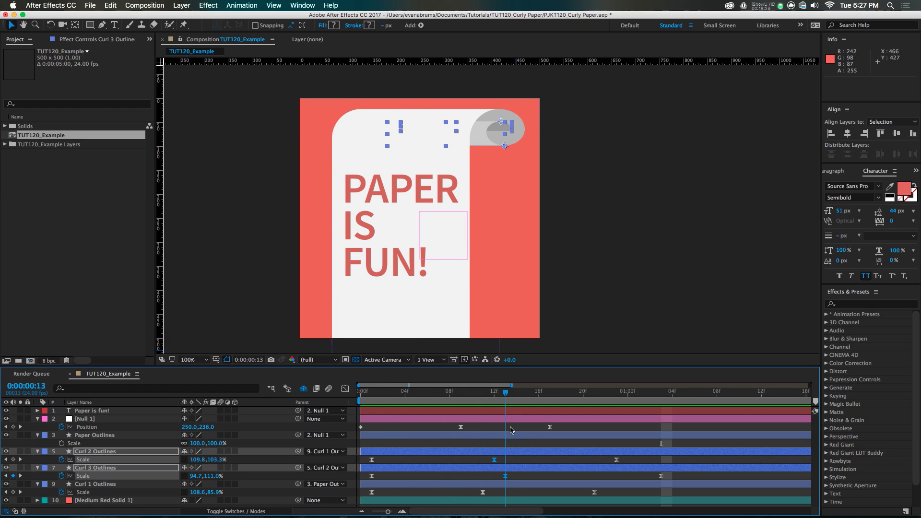
left_click(511, 451)
left_click(495, 399)
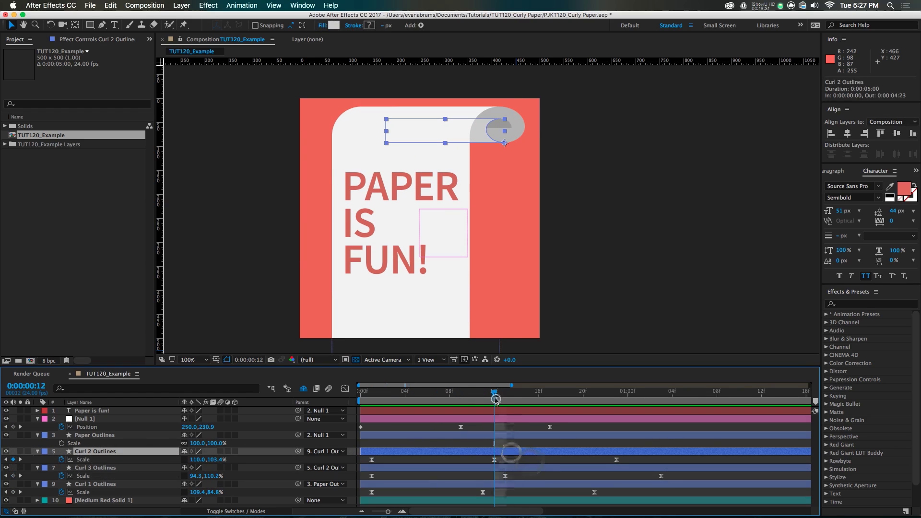
left_click_drag(445, 119, 446, 123)
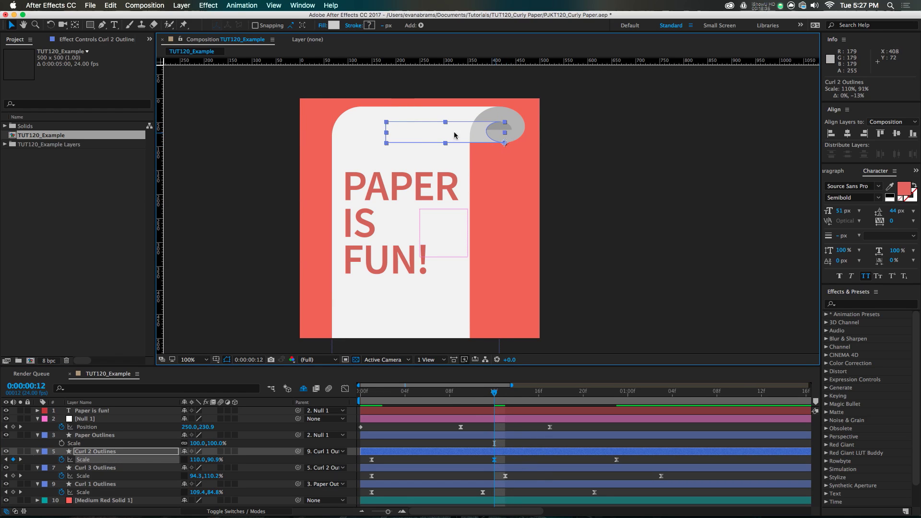
Step: Preview the revised curl scaling, checking the frames around the paper's highest point and the whole composition
key("space")
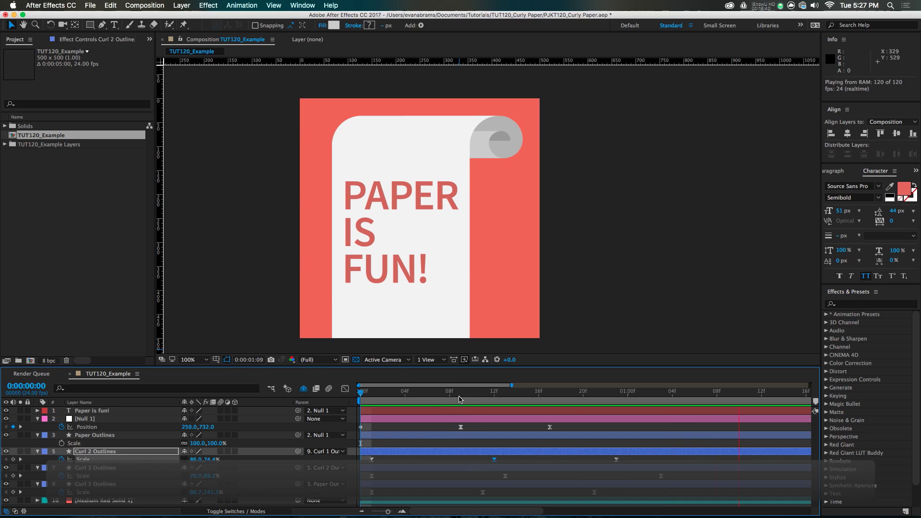
key("space")
left_click(528, 444)
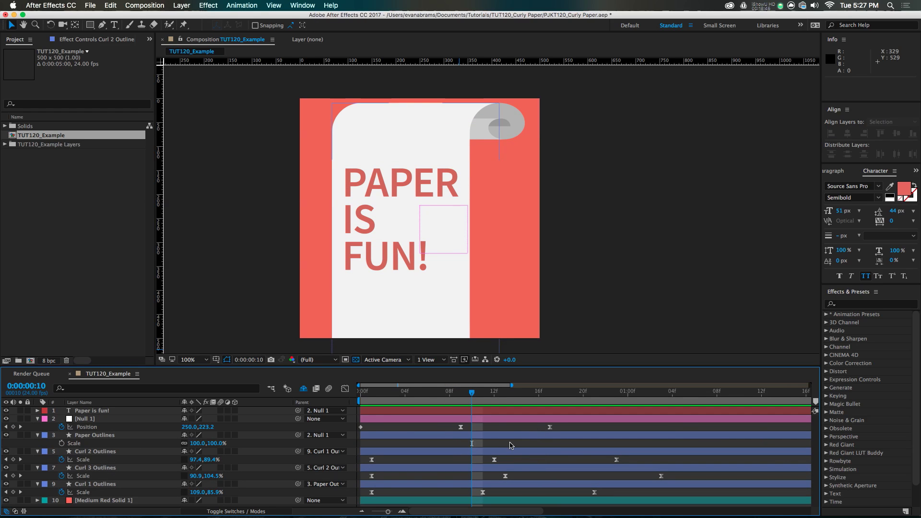
key(";")
key("space")
key("space")
Step: Keyframe Null 1's Position at 0:00:02:00 and 0:00:02:10, with a dip to 250.0, 277.0 at 0:00:02:05, and preview it
left_click(514, 420)
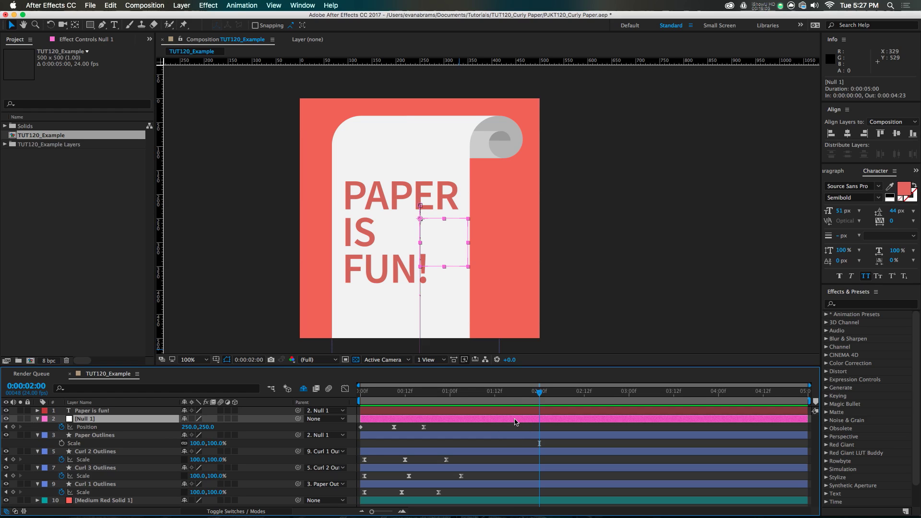
left_click(13, 427)
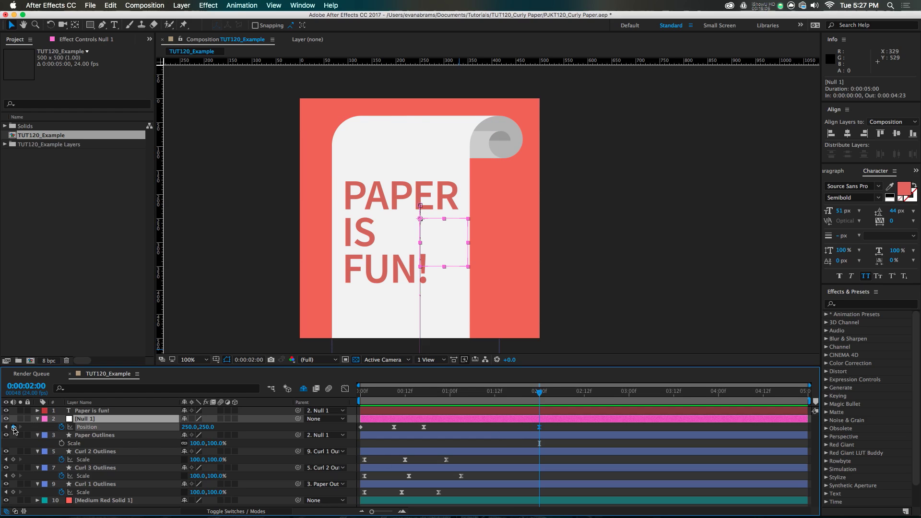
key("shift+Page_Down")
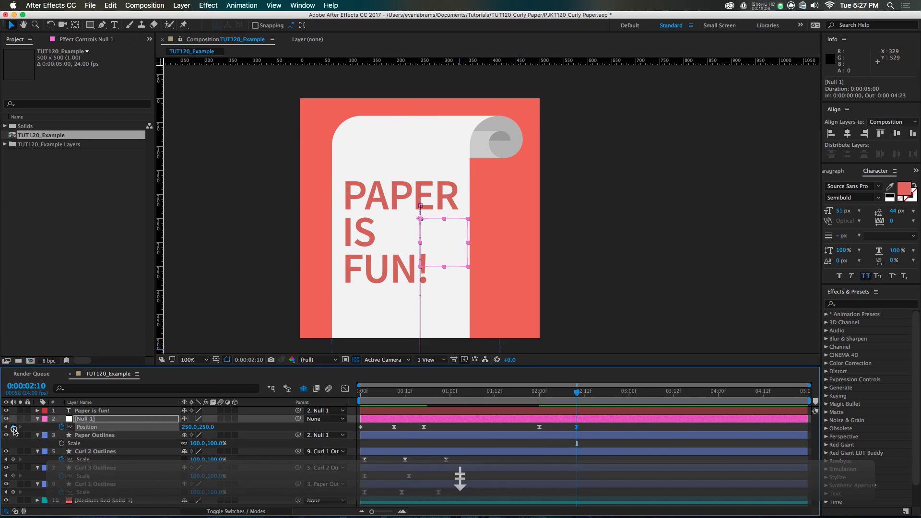
key("Page_Up")
key("Page_Up")
key("Page_Up")
key("Page_Up")
key("Page_Up")
left_click_drag(441, 243, 443, 257)
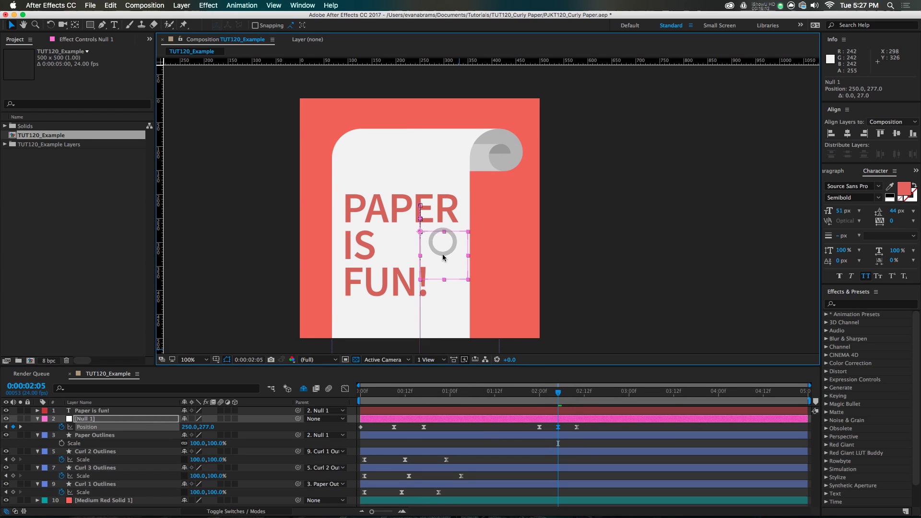
left_click(539, 395)
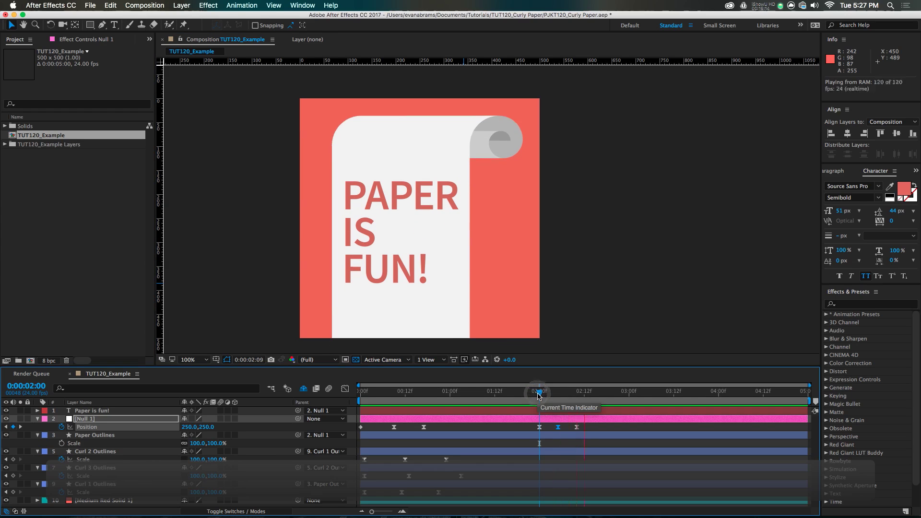
left_click_drag(540, 394, 555, 399)
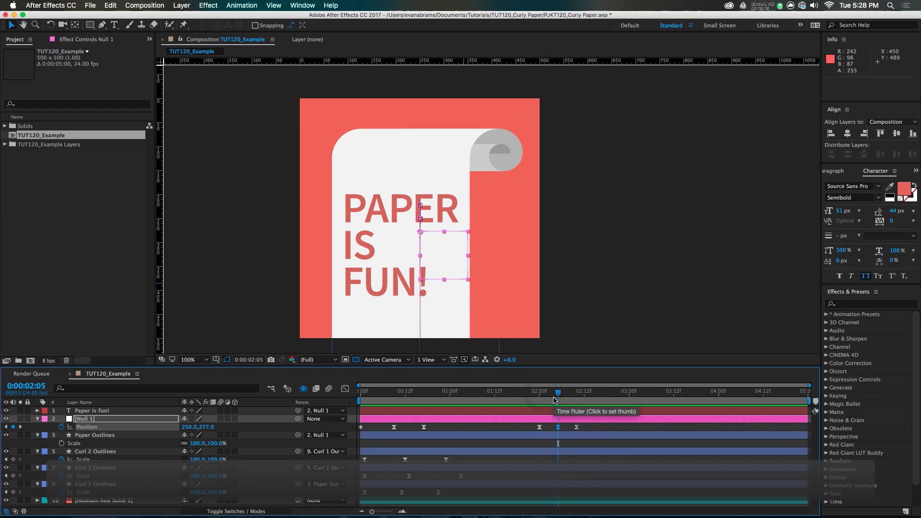
Step: Keyframe Curl 1 Outlines' Scale at 0:00:02:00, stretch it to 100.0, 122.6% at 0:00:02:06 and squash it to 100.0, 89.8% at 0:00:02:12
left_click(539, 394)
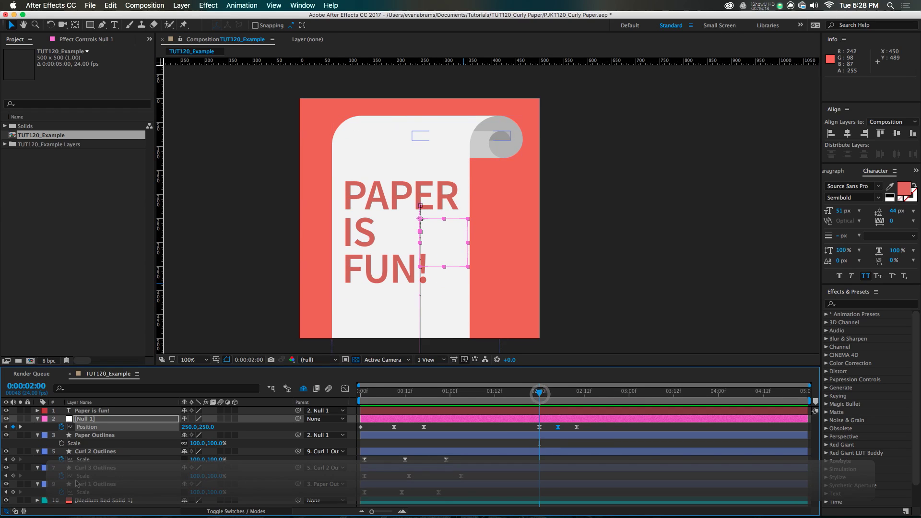
left_click(104, 484)
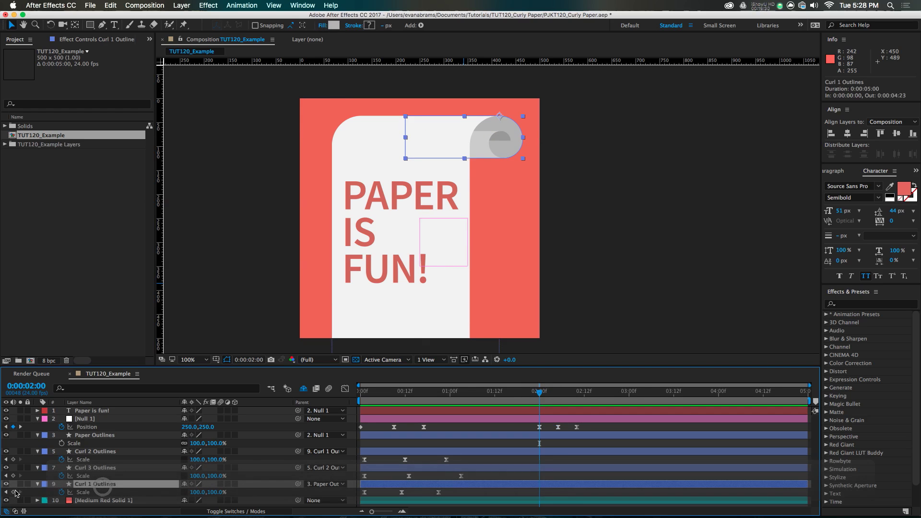
left_click(14, 492)
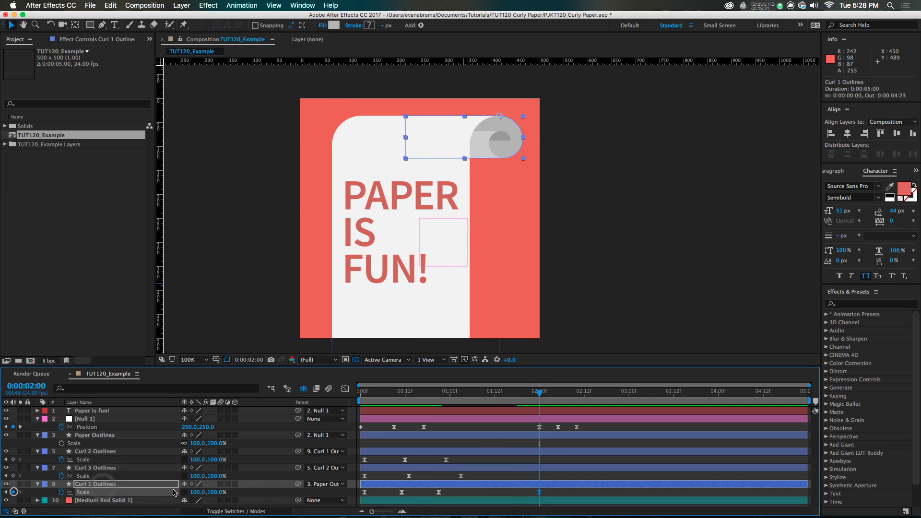
left_click(561, 395)
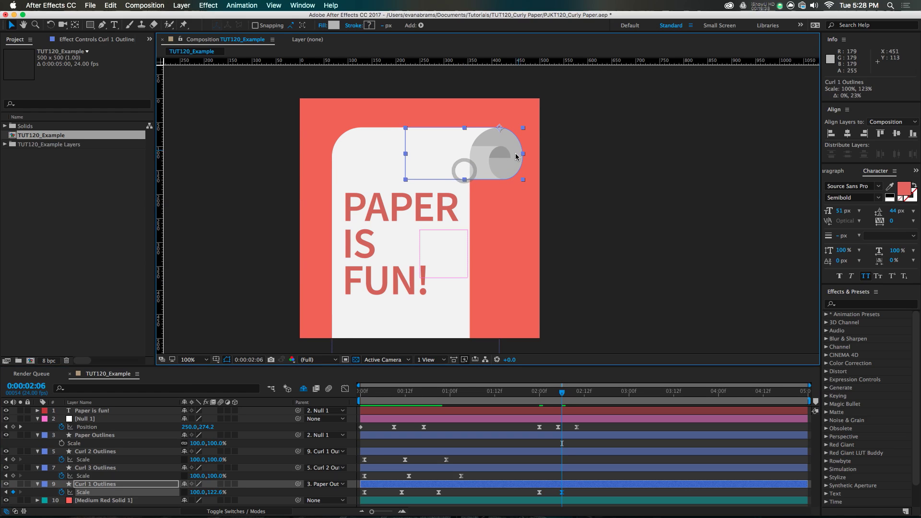
left_click_drag(569, 394, 584, 402)
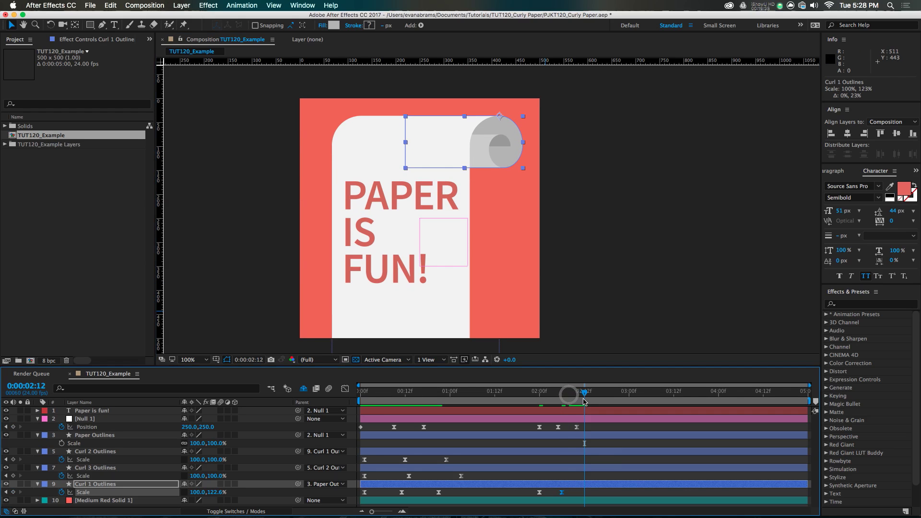
left_click_drag(464, 168, 465, 154)
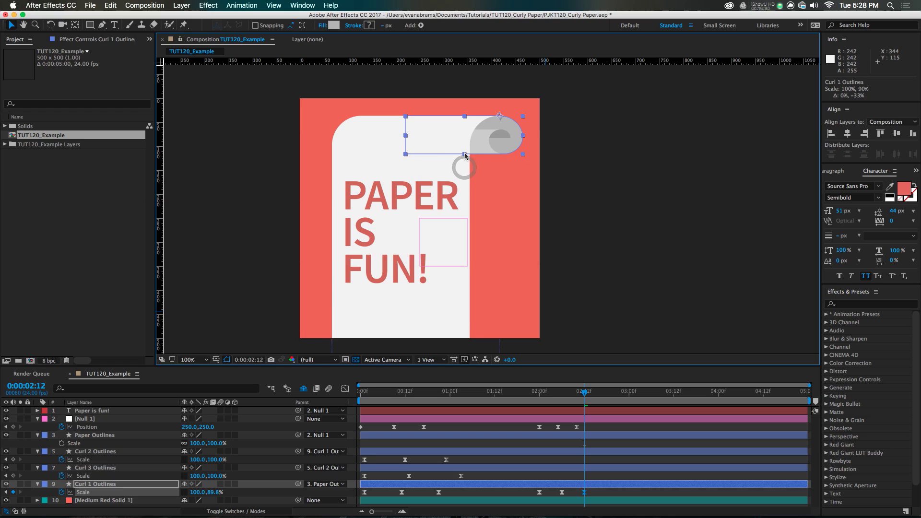
Step: Copy Curl 1 Outlines' 100% Scale keyframe from 0:00:02:00 to 0:00:02:18, apply Easy Ease to the new Scale keyframes and preview
left_click_drag(585, 391, 599, 393)
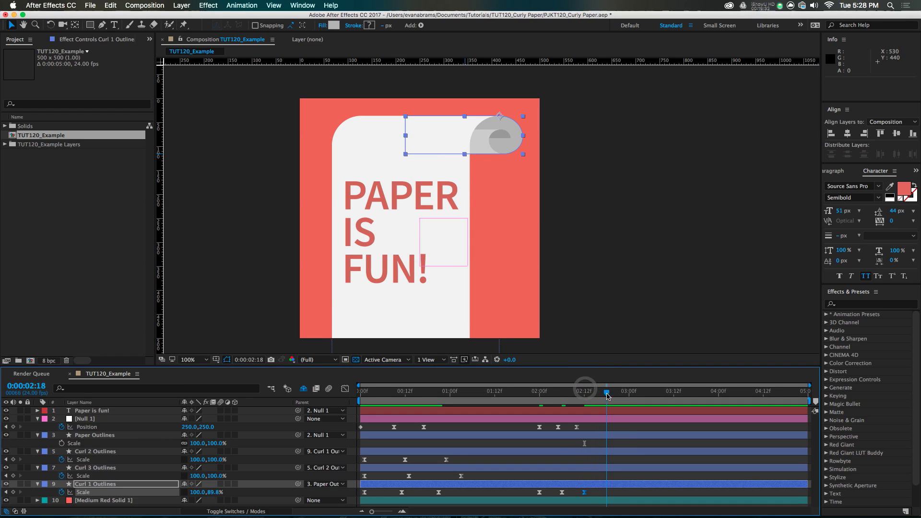
key("super+c")
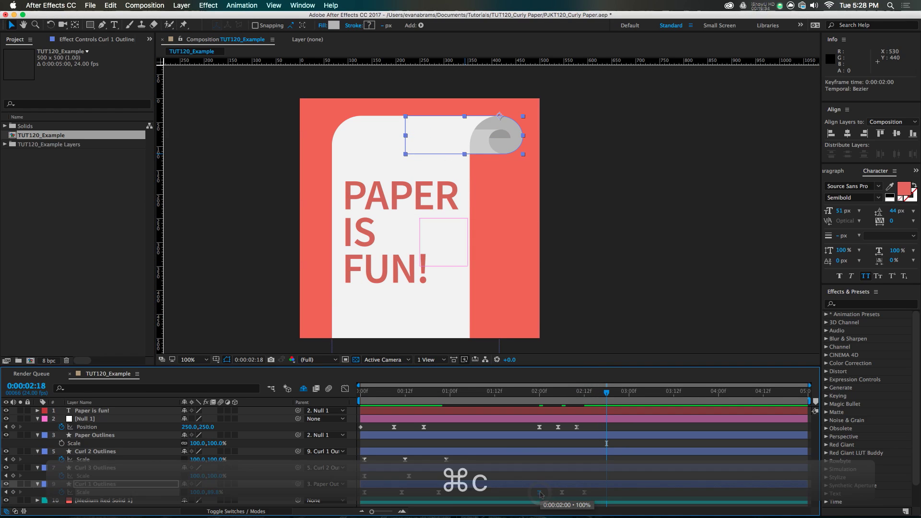
key("super+v")
key("F9")
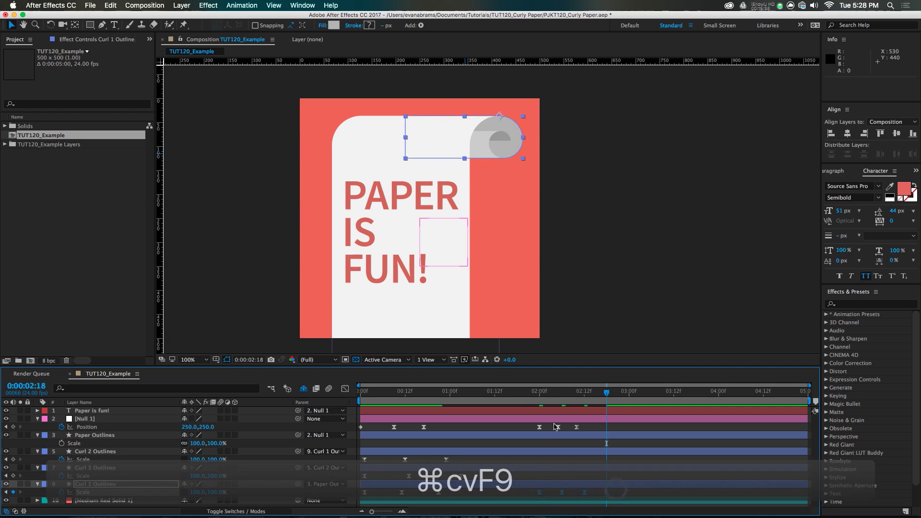
key("space")
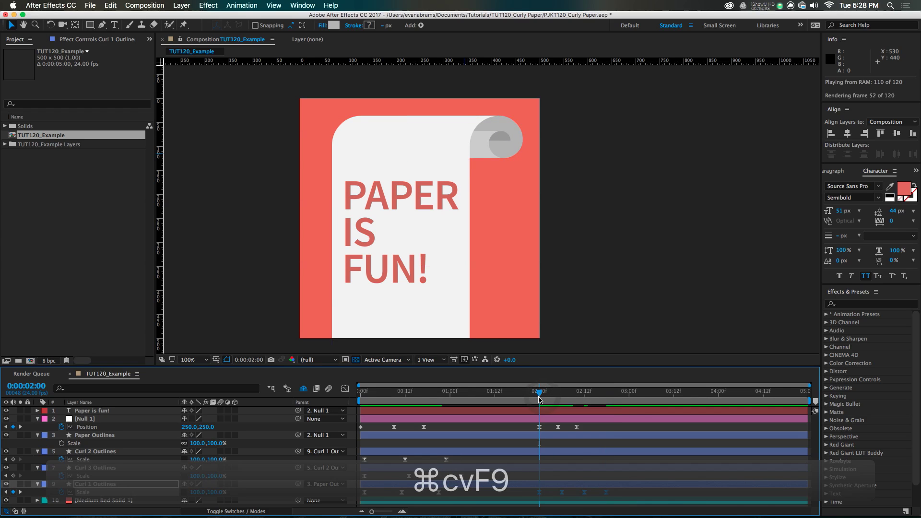
Step: Raise Null 1's Position to 250.0, 262.0 at 0:00:02:05, apply Easy Ease to its three dip keyframes and preview
left_click_drag(539, 398, 558, 398)
left_click(560, 419)
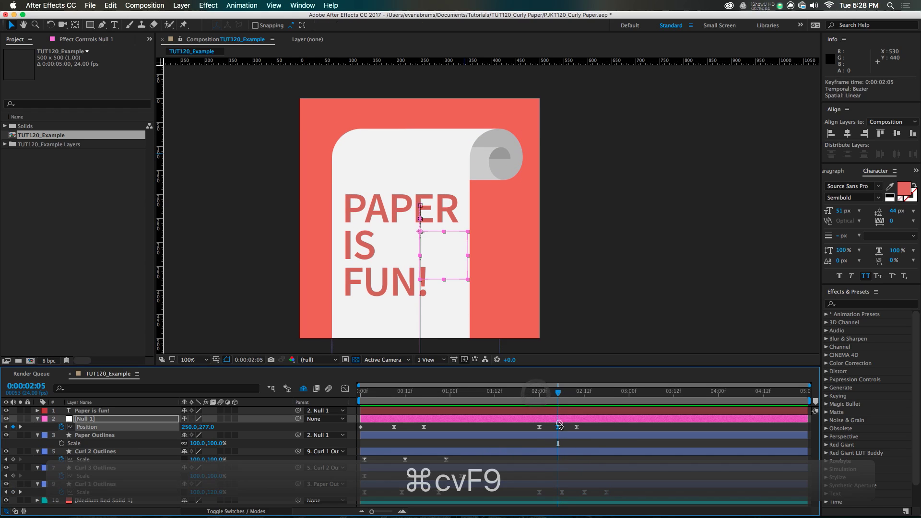
left_click_drag(445, 267, 443, 258)
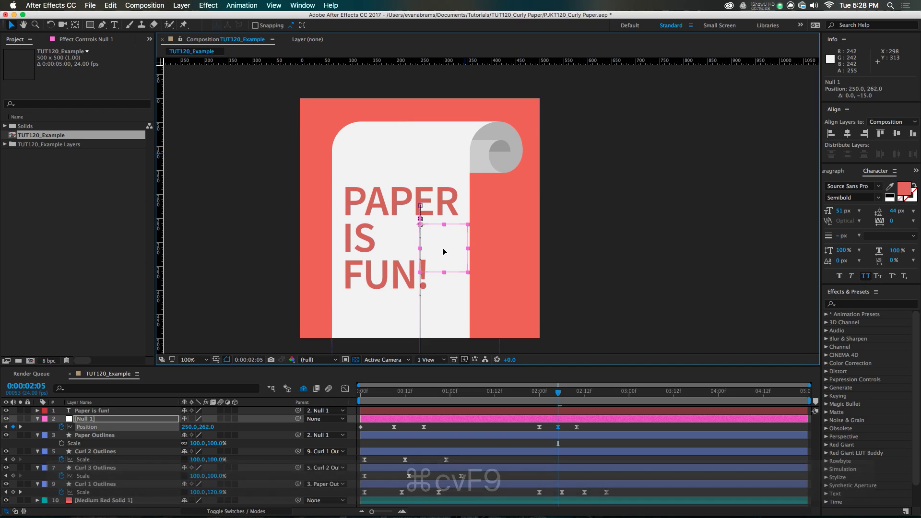
left_click(538, 397)
left_click_drag(587, 434, 526, 424)
key("F9")
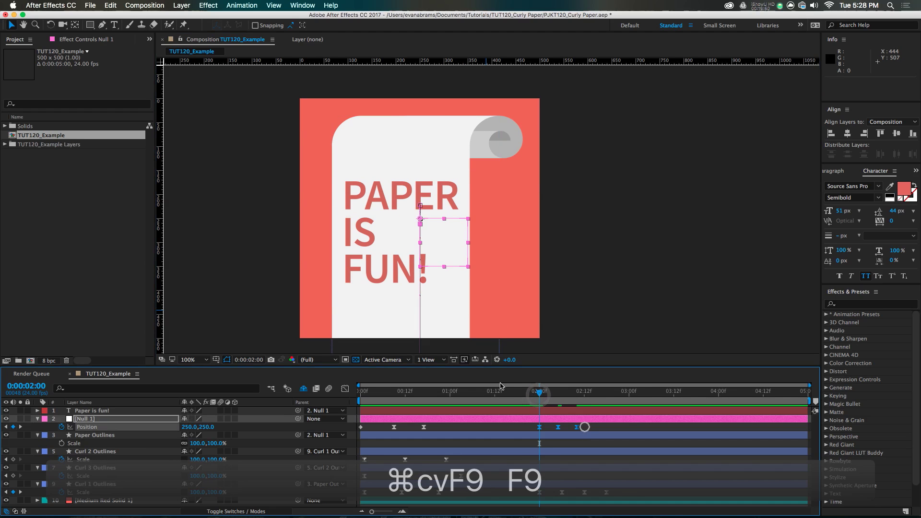
key("space")
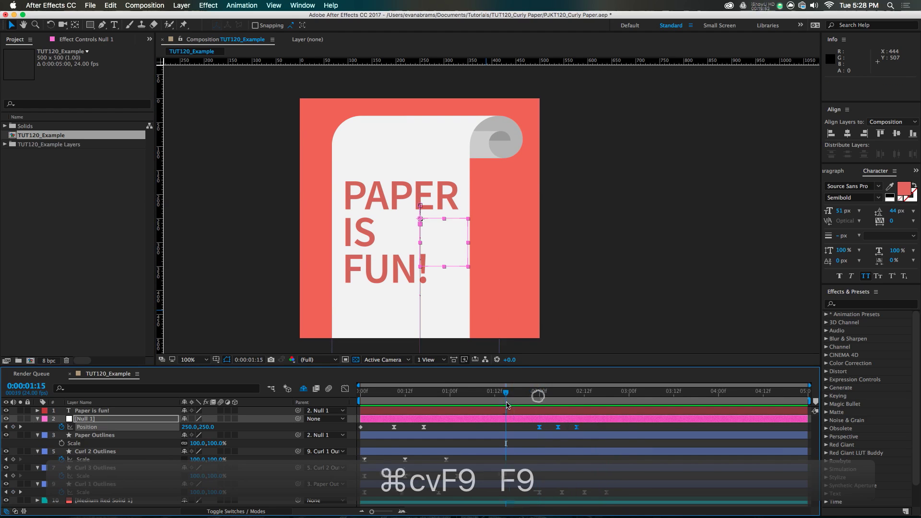
Step: Try lowering Null 1's Position to 250.0, 281.0 at 0:00:02:05 and undo the change
left_click(558, 398)
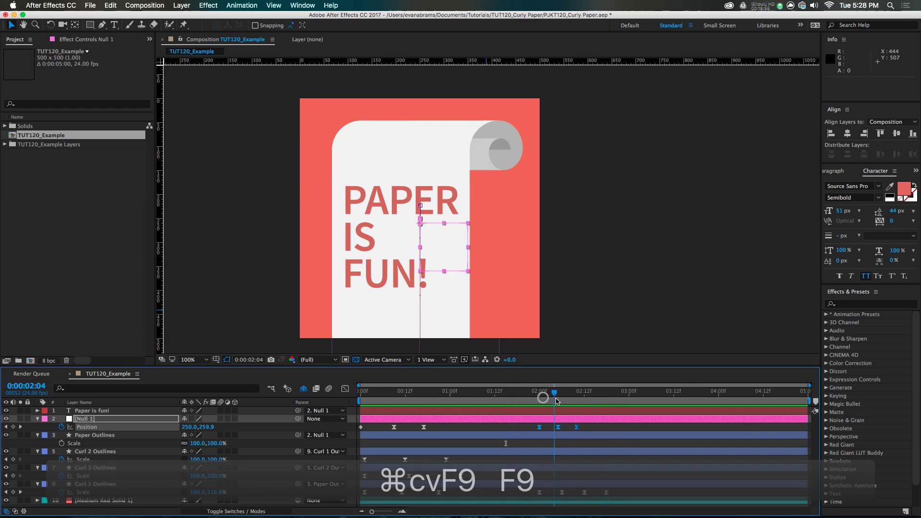
left_click_drag(453, 261, 455, 271)
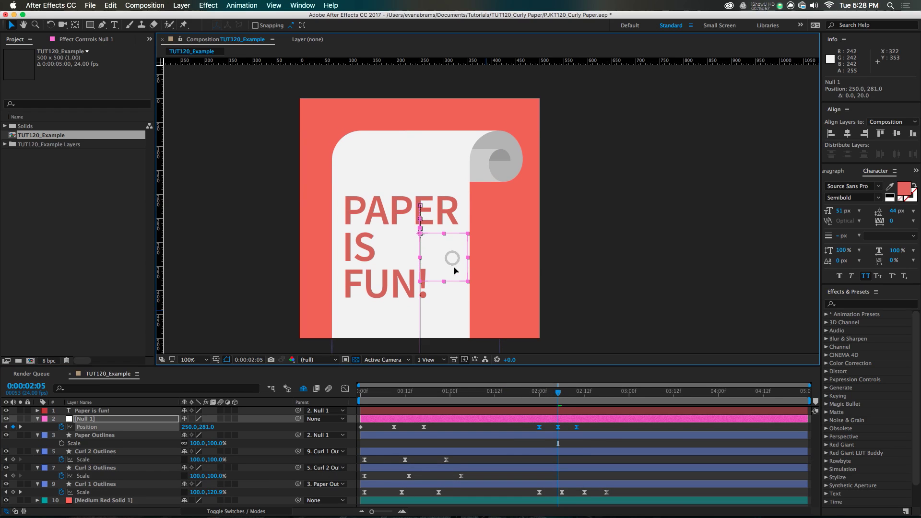
key("super+z")
key("super+z")
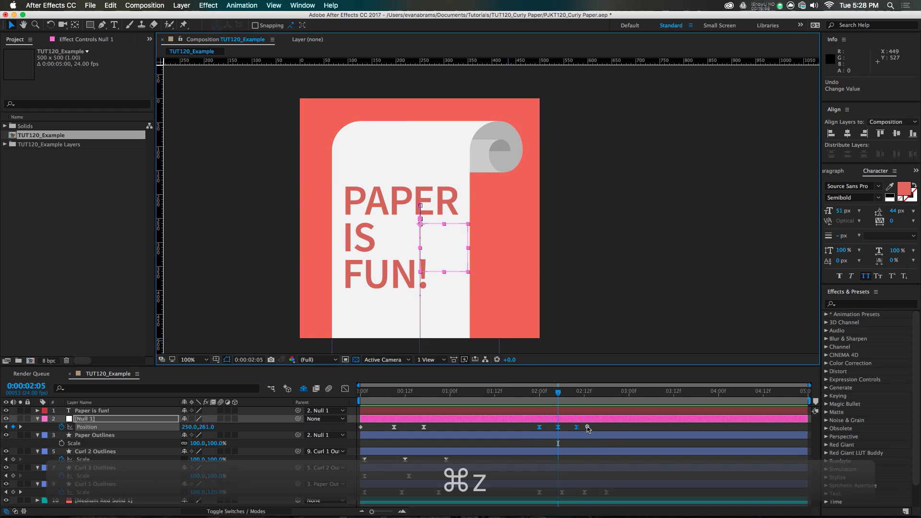
left_click(330, 425)
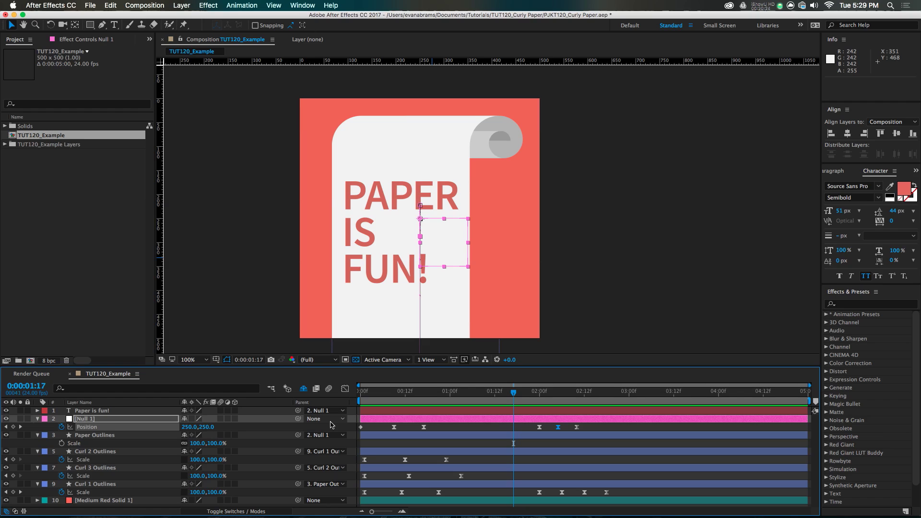